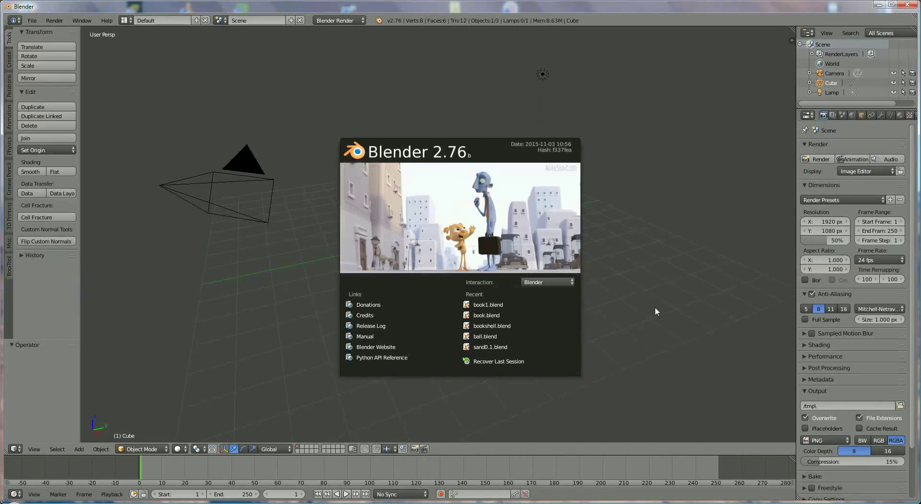
Step: Delete the default cube and add a mesh plane at the origin
left_click(614, 284)
key("x")
left_click(438, 254)
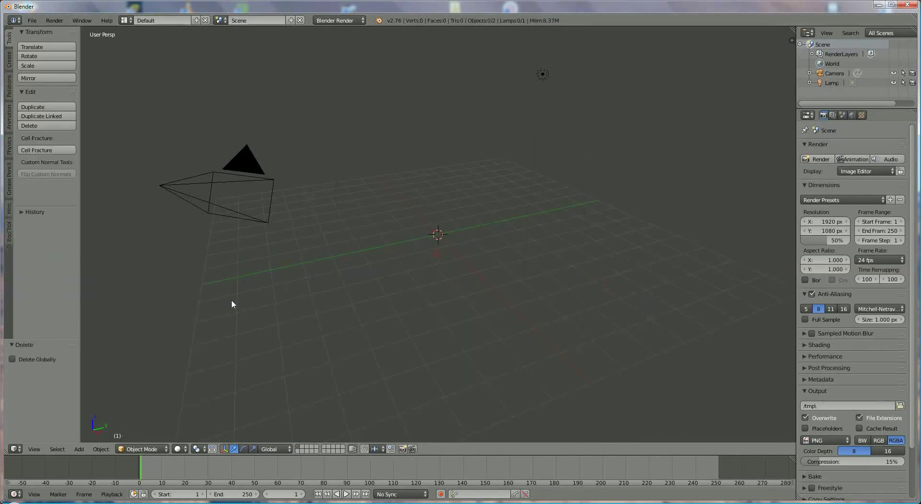
left_click(81, 449)
mouse_move(91, 441)
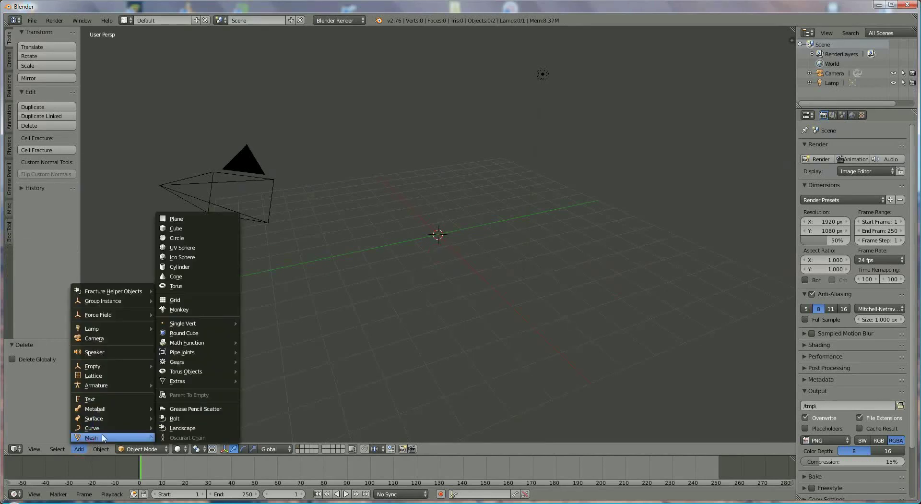
left_click(198, 218)
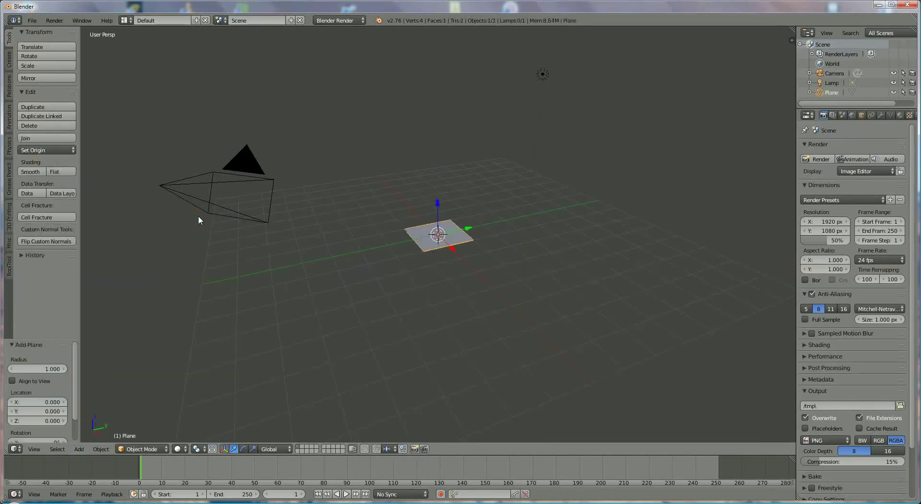
Step: In Edit Mode, add two evenly spaced, unslid loop cuts running along Y to split the plane into three strips
key("KP_7")
scroll(393, 305, "up", 6)
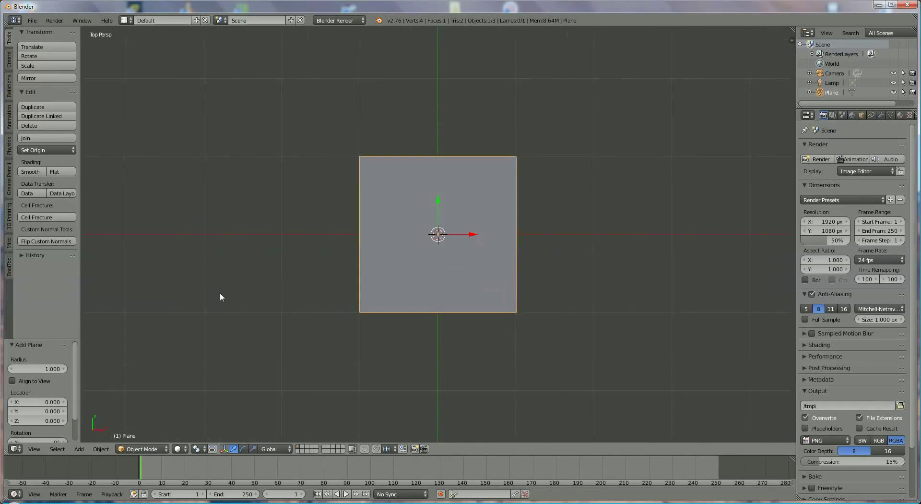
left_click(140, 448)
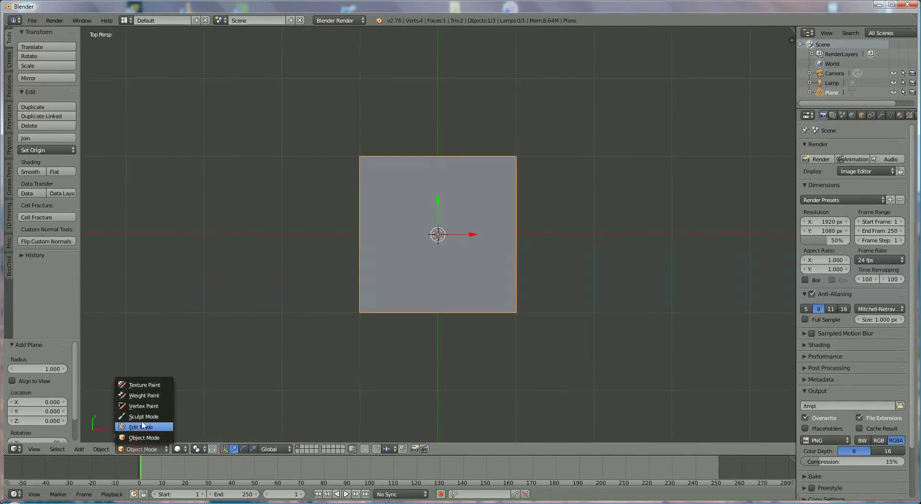
left_click(141, 422)
scroll(487, 293, "up", 2)
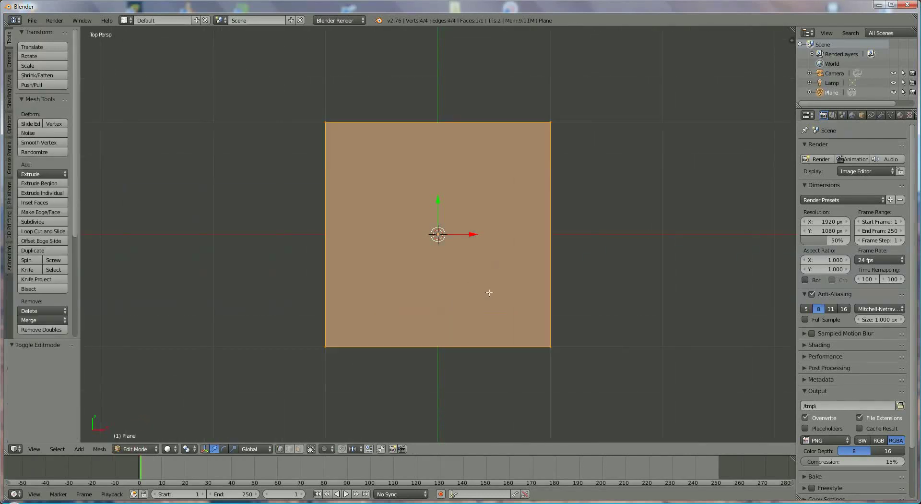
key("ctrl+r")
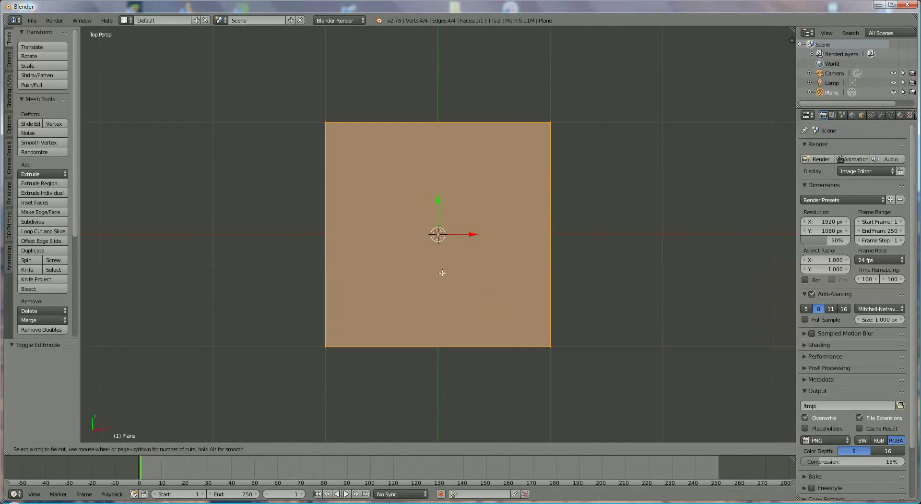
scroll(457, 339, "up", 1)
left_click(458, 339)
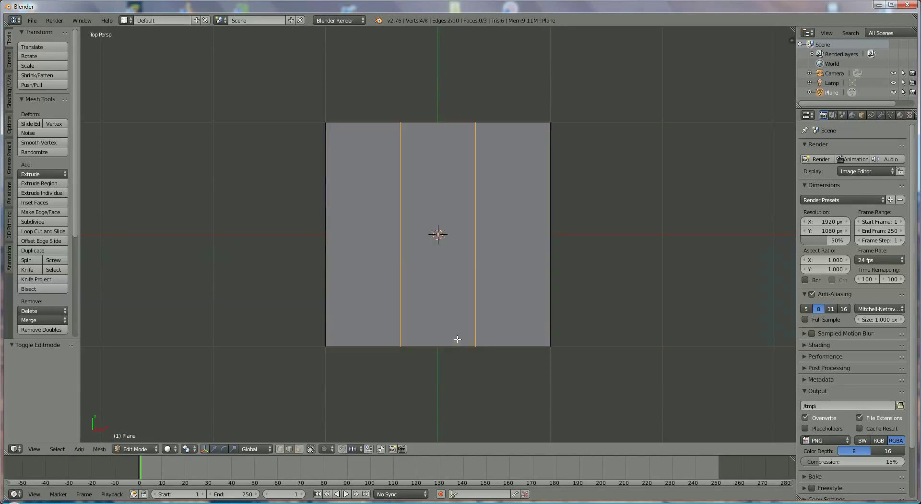
right_click(457, 339)
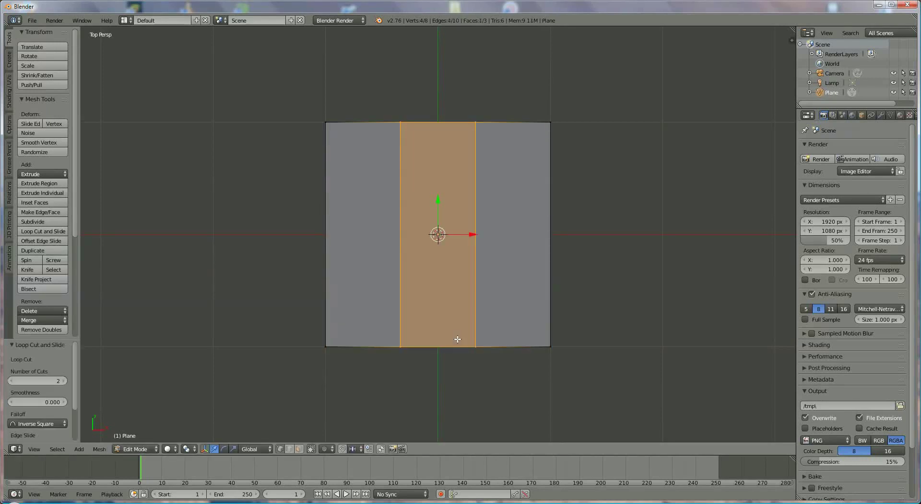
Step: Scale the two inner edges toward each other along X by about 0.464
middle_click_drag(495, 343, 493, 313)
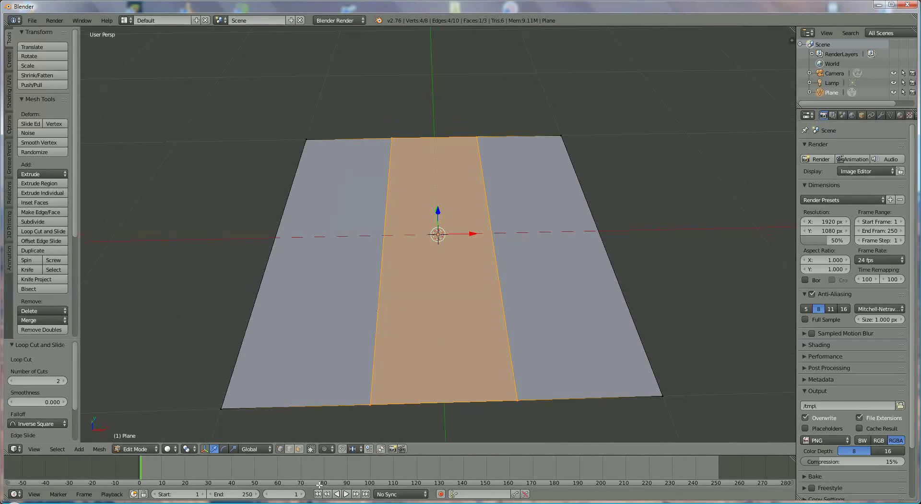
right_click(379, 290)
right_click(500, 285, "shift")
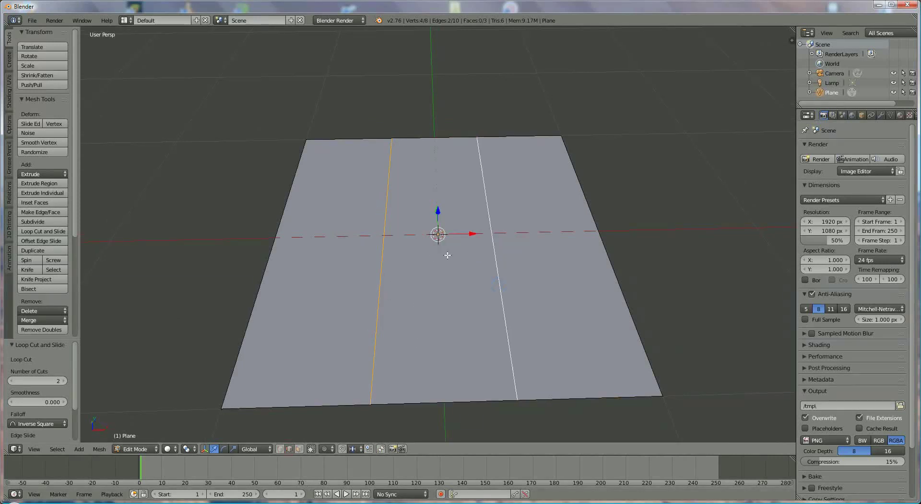
key("s")
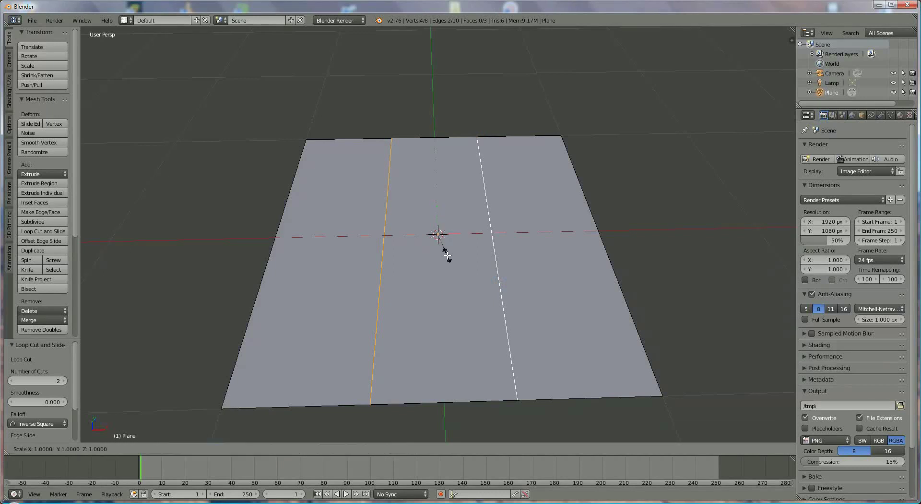
key("x")
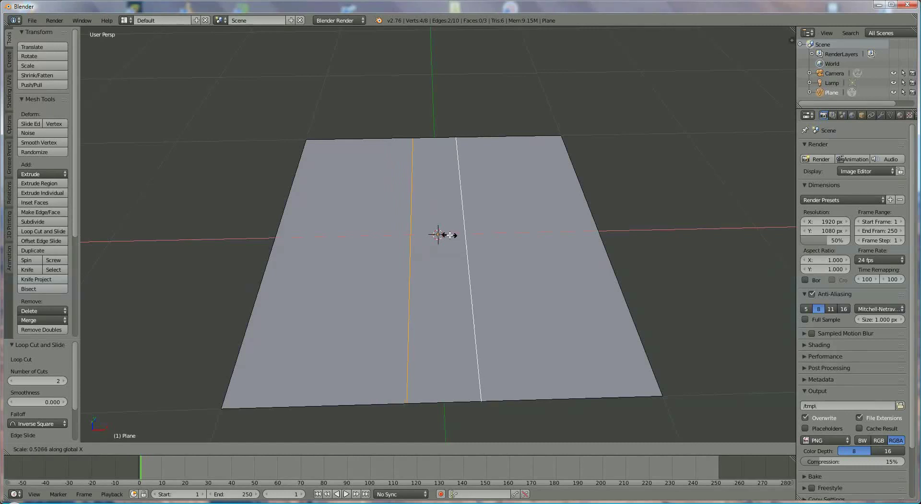
left_click(450, 234)
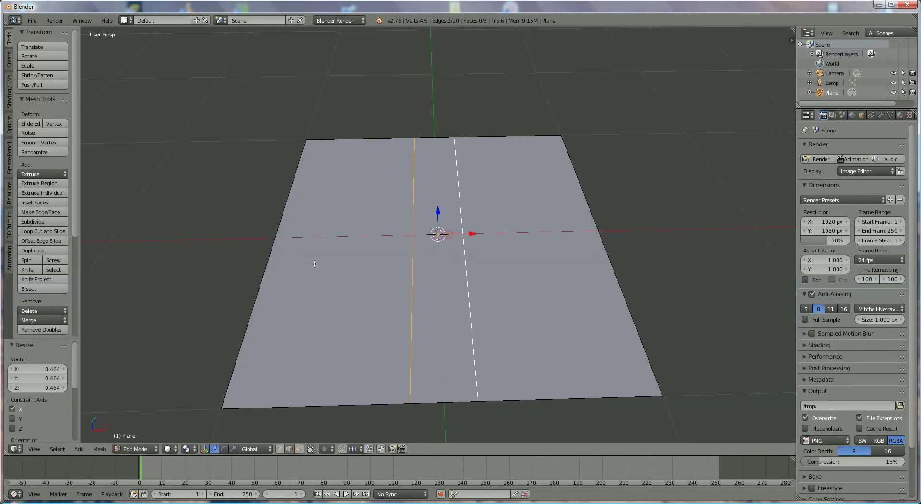
Step: Scale the plane's two outer side edges apart along X by about 1.49
right_click(271, 261)
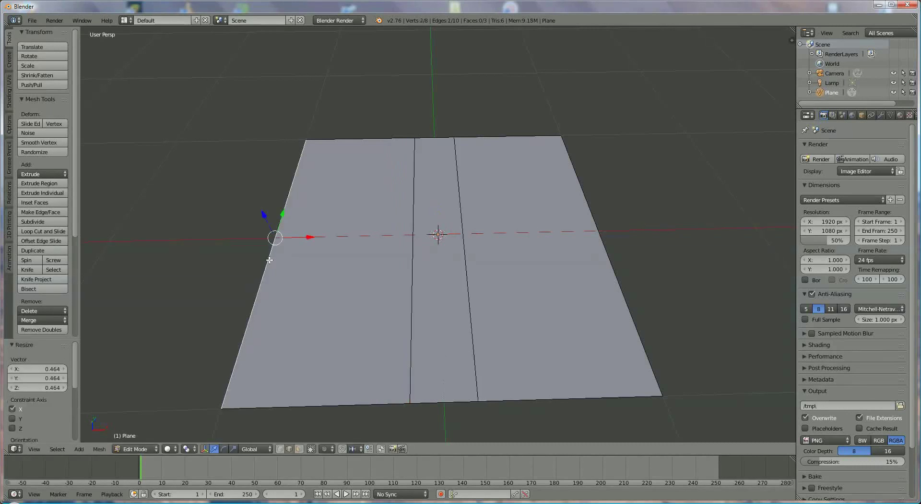
right_click(603, 246, "shift")
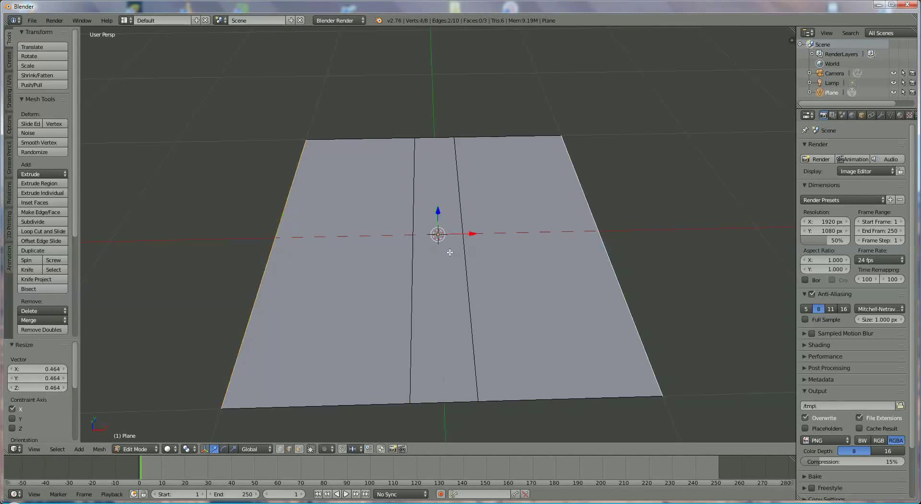
key("s")
key("x")
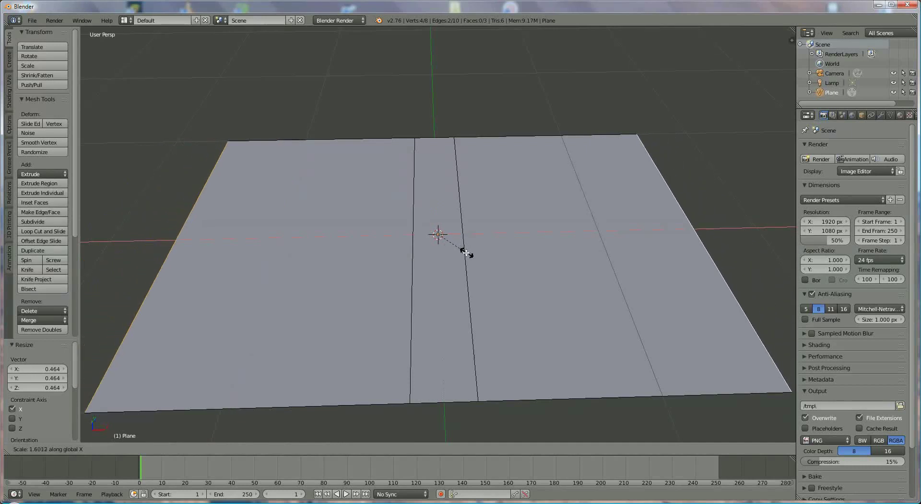
left_click(464, 253)
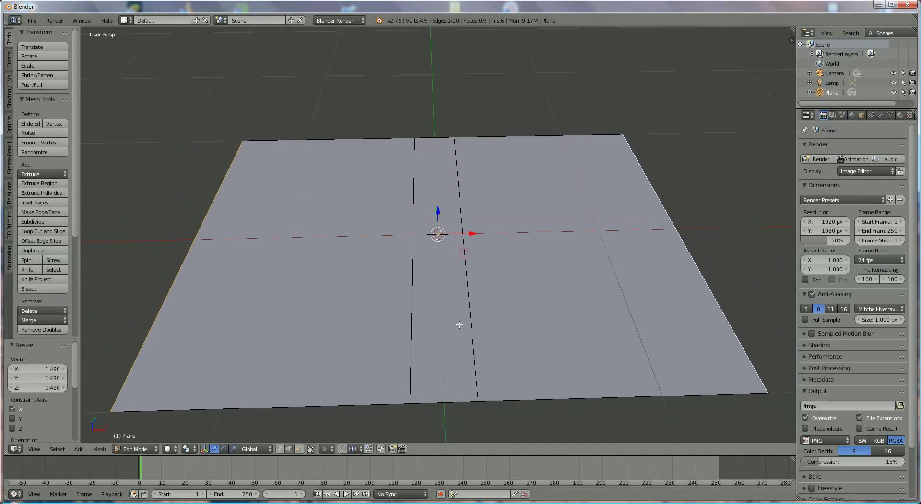
Step: Add three evenly spaced loop cuts along the narrow central strip, leaving them unslid
middle_click_drag(460, 321, 460, 318)
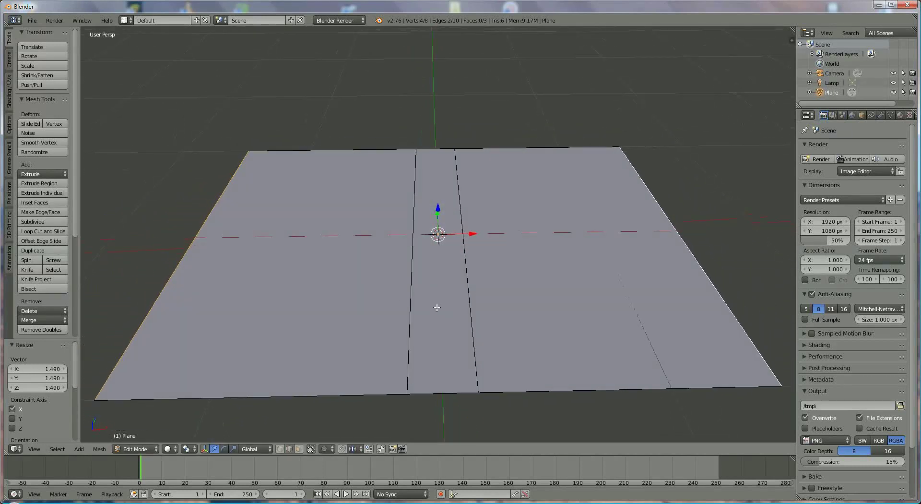
key("ctrl+r")
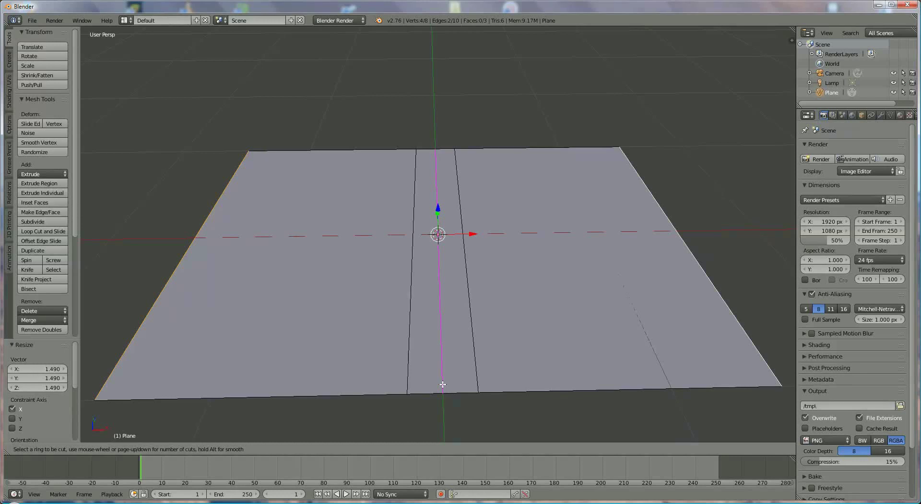
scroll(442, 384, "up", 1)
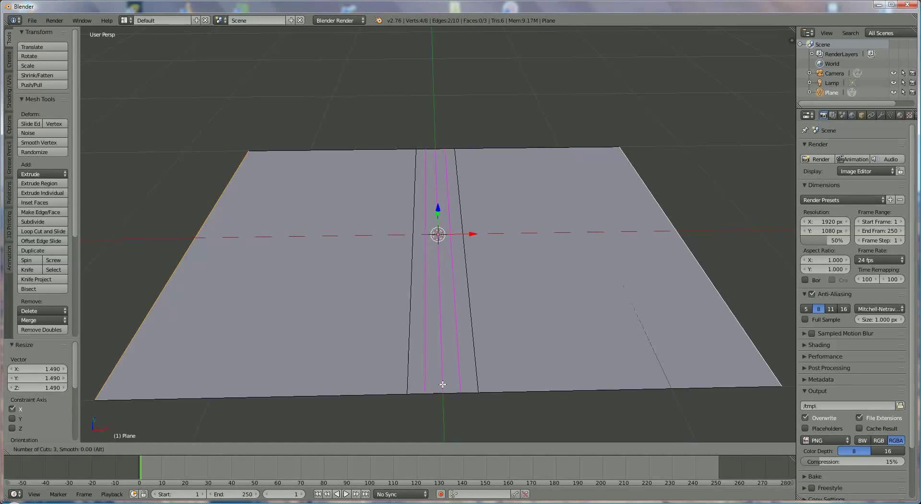
left_click(443, 384)
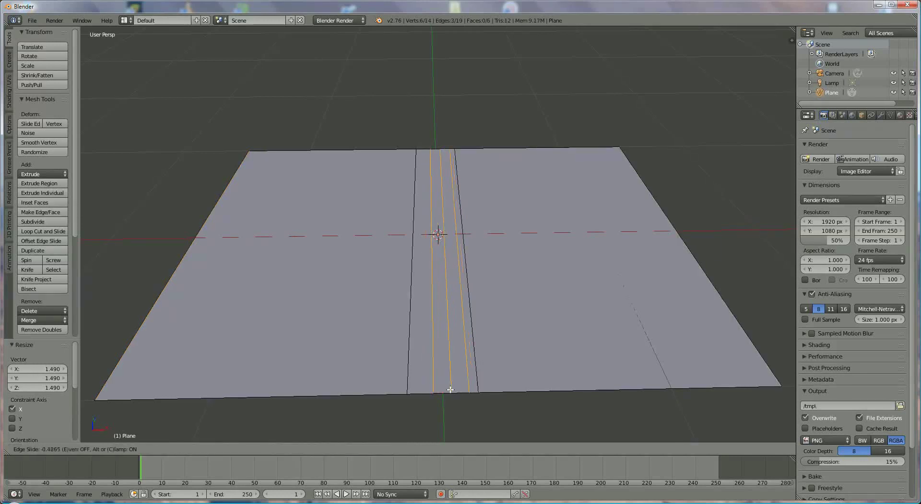
right_click(495, 382)
Step: Scale the two outer cuts of the central strip apart along X by about 1.642, close to the strip's borders
middle_click_drag(495, 382, 525, 309)
scroll(525, 309, "up", 4)
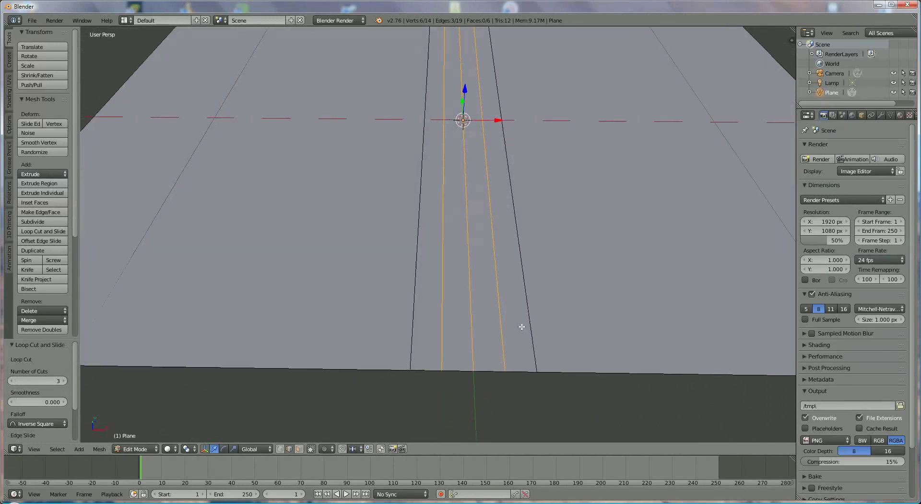
middle_click_drag(528, 348, 534, 335)
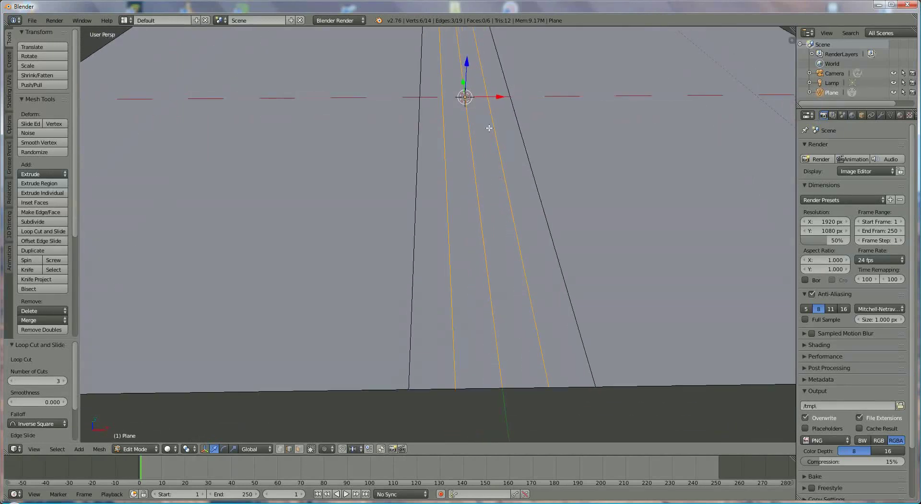
right_click(445, 163)
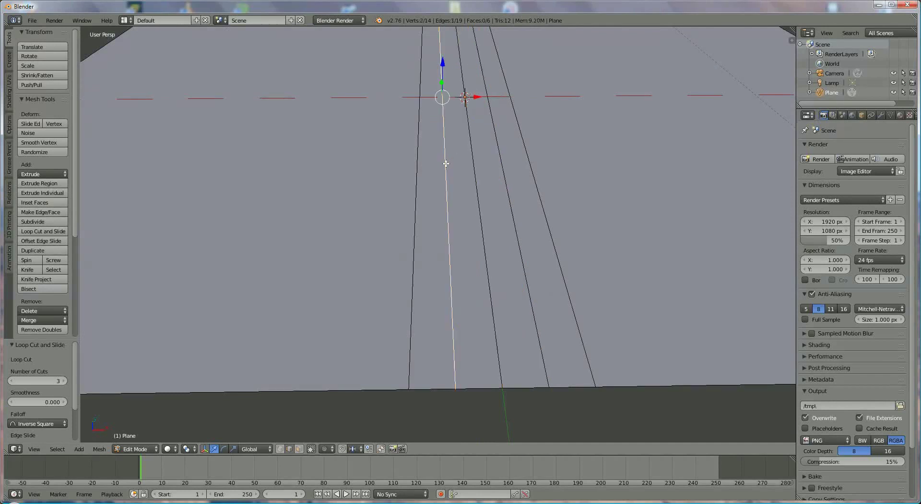
right_click(503, 176, "shift")
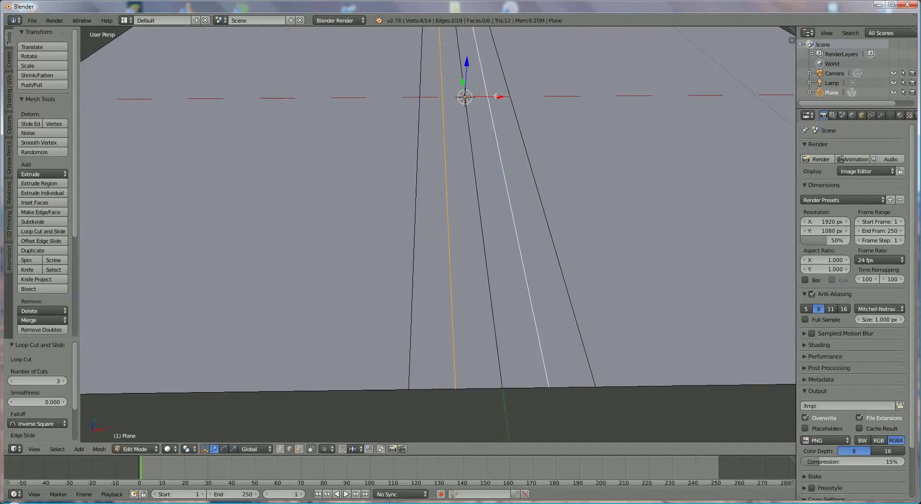
key("s")
key("x")
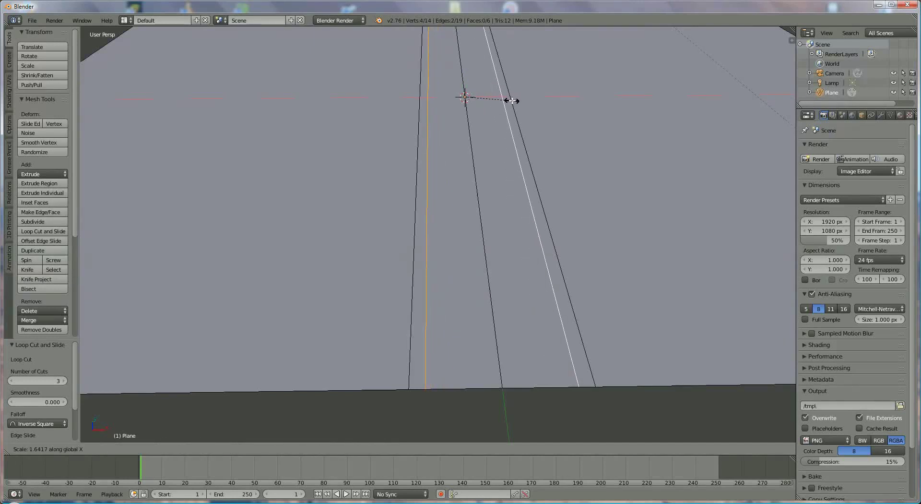
left_click(512, 100)
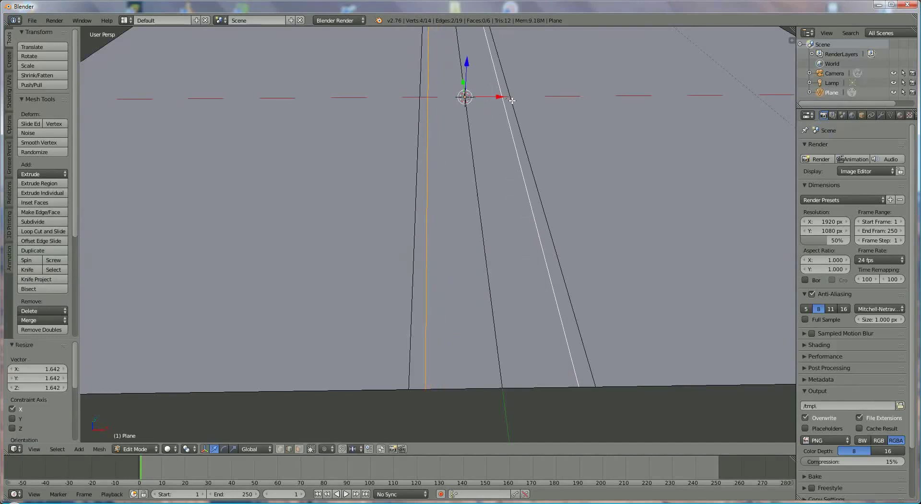
Step: Lower the central strip's three inner edges about 0.007 along Z and its middle edge about 0.019 further
right_click(470, 135, "shift")
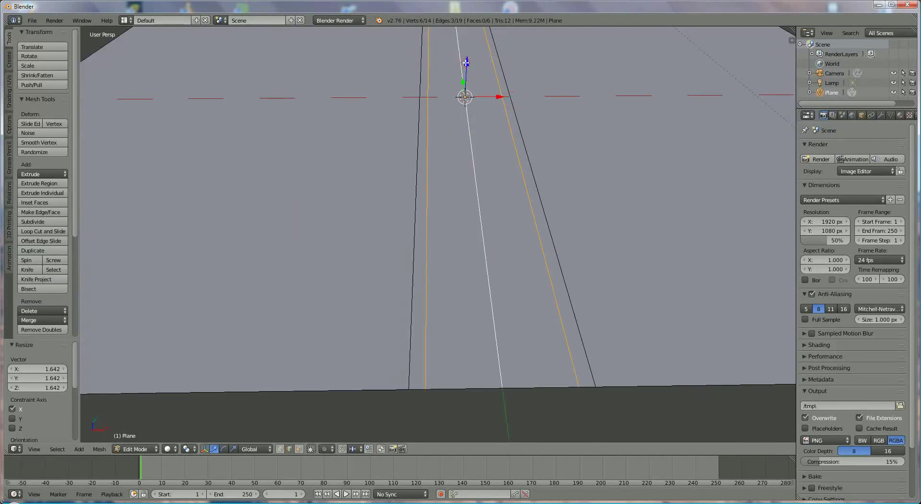
left_click_drag(465, 63, 466, 65)
right_click(482, 179)
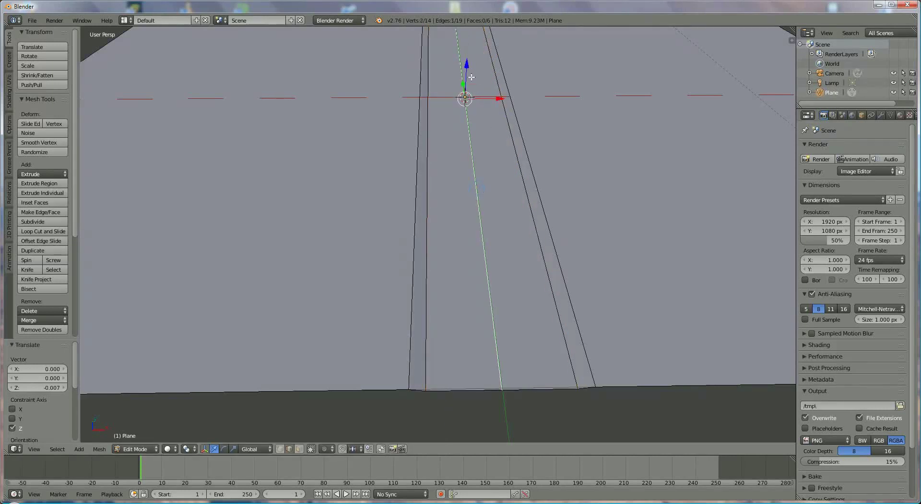
left_click_drag(468, 64, 470, 71)
Step: Add a Subdivision Surface modifier to the plane and set its view subdivisions to 3
scroll(502, 171, "down", 5)
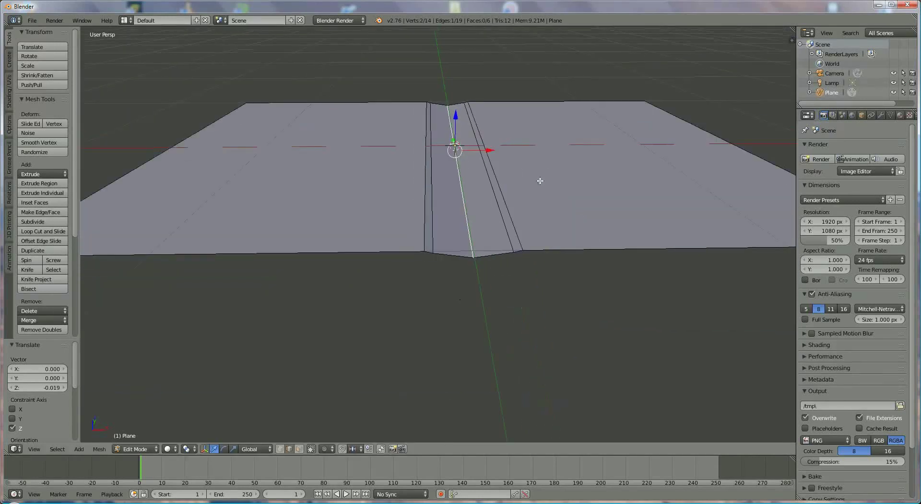
middle_click_drag(526, 183, 566, 178)
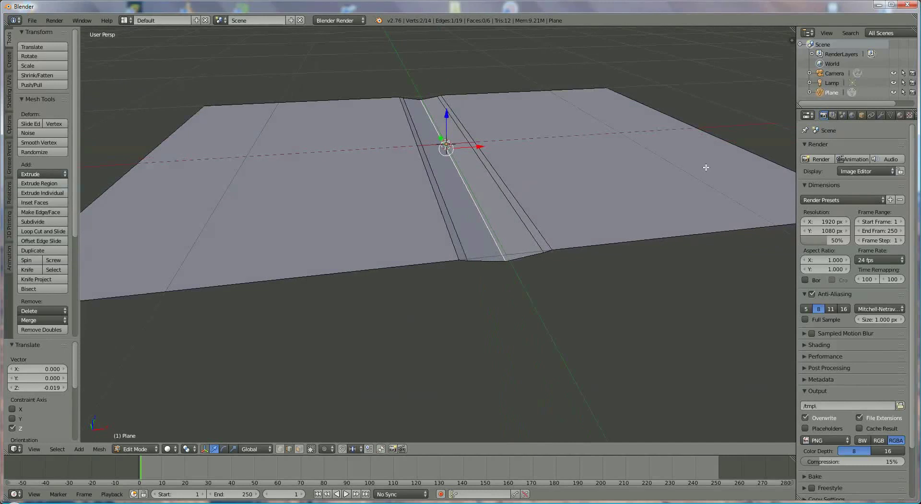
left_click(881, 116)
left_click(863, 144)
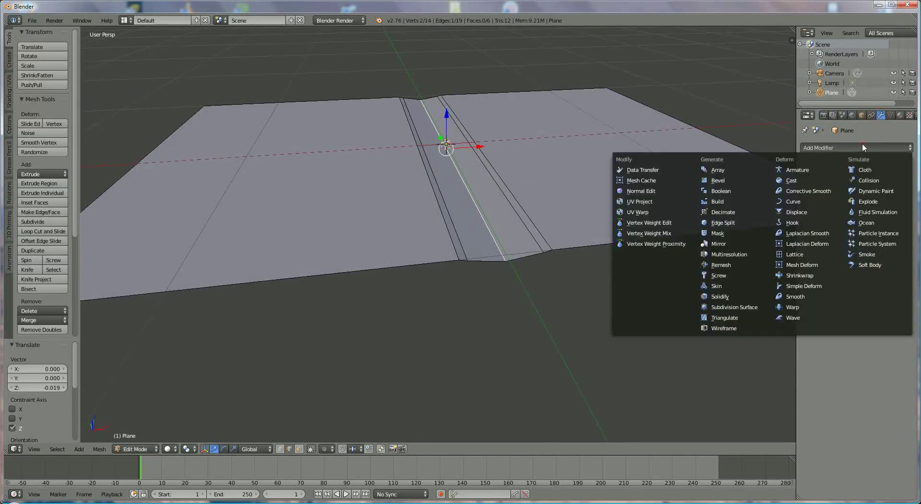
left_click(741, 307)
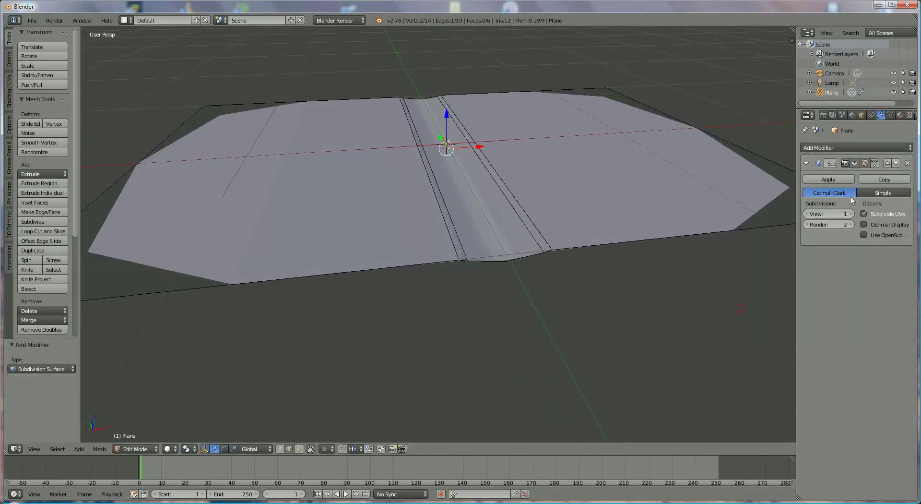
left_click(852, 214)
left_click(853, 214)
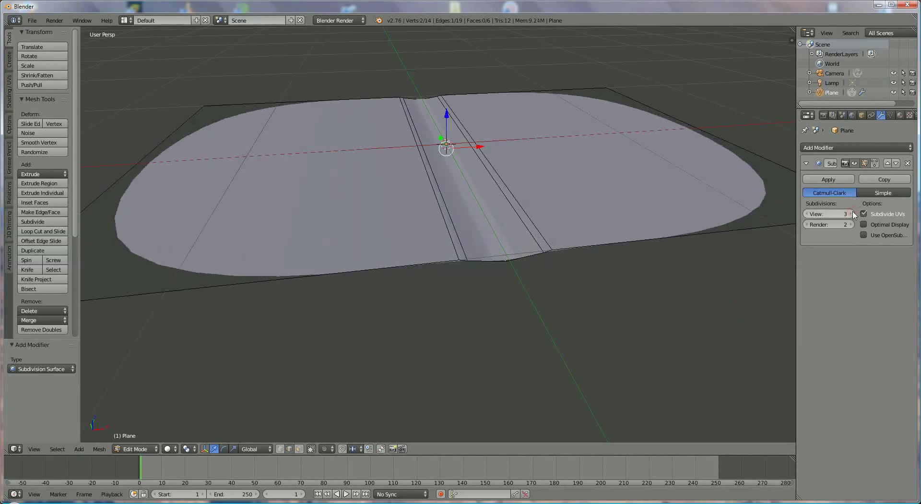
Step: Add one lengthwise loop cut to the wide panel on the negative X side and slide it about 0.93 toward its outer edge
middle_click_drag(630, 217, 542, 182)
scroll(619, 192, "up", 2)
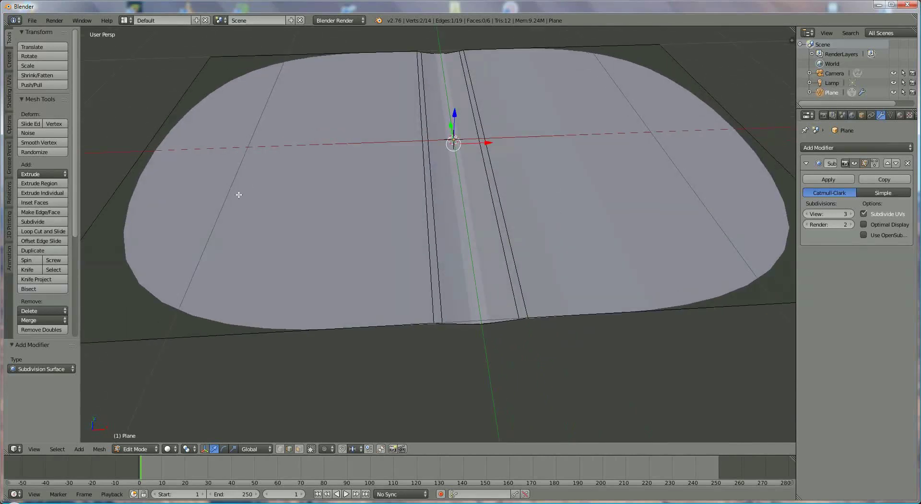
key("ctrl+r")
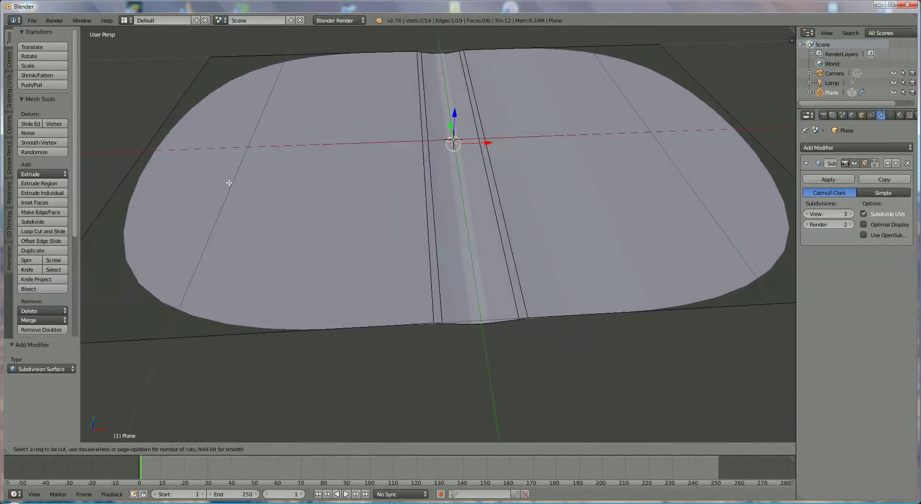
left_click(307, 314)
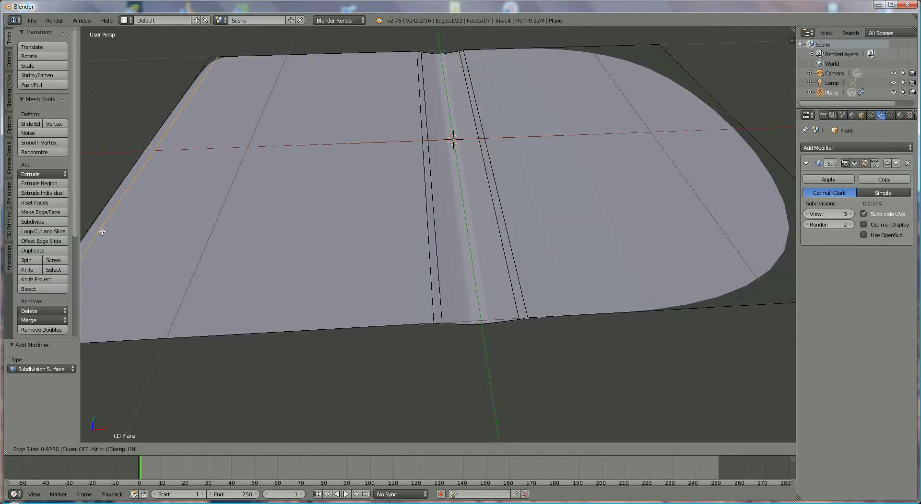
left_click(100, 225)
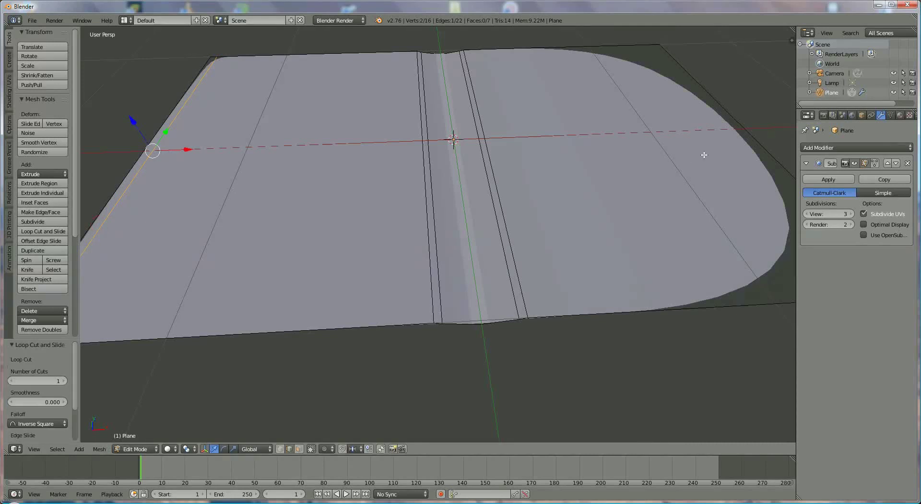
Step: Add a matching loop cut to the opposite wide panel and move it about 0.302 along X, close to the outer edge
key("ctrl+r")
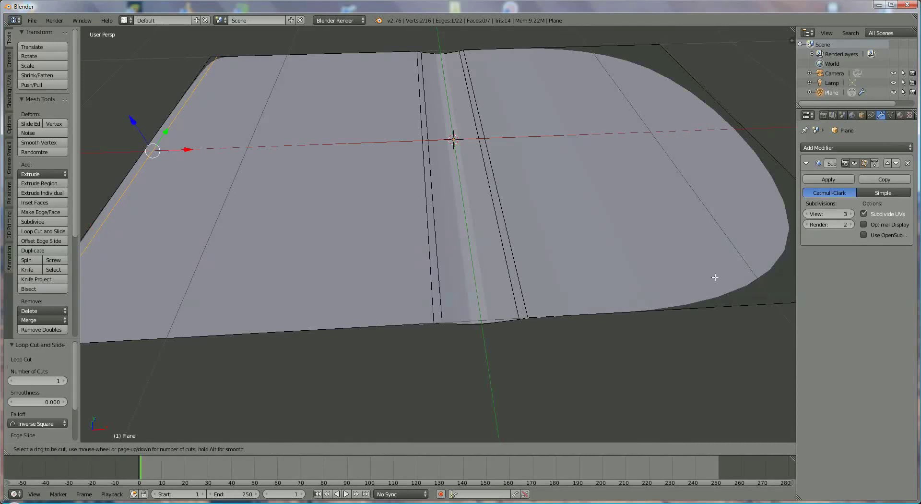
left_click(663, 305)
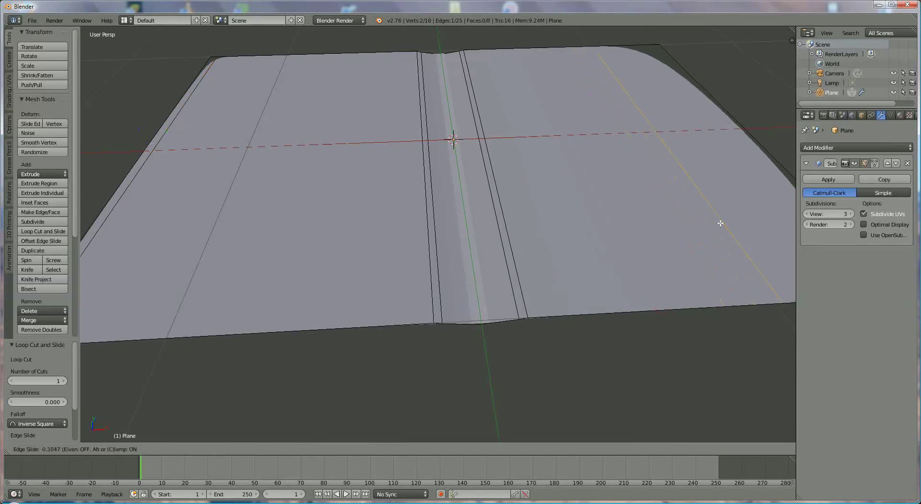
left_click(745, 63)
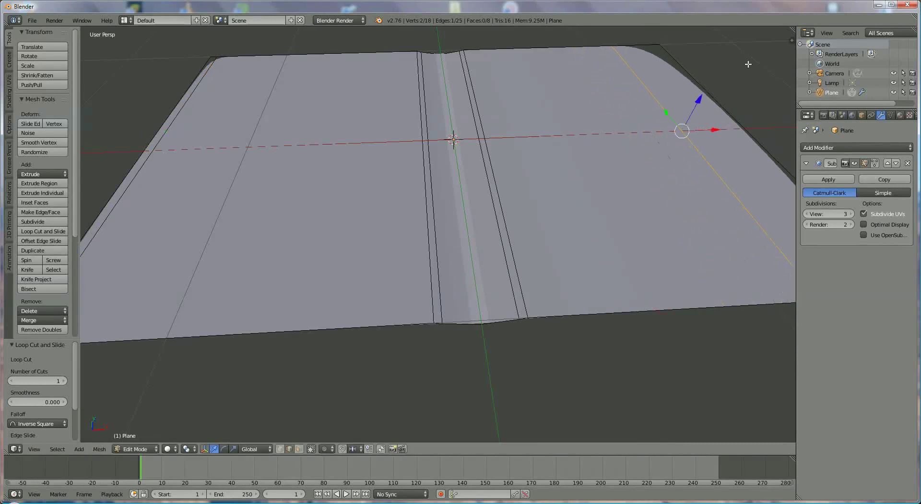
middle_click_drag(698, 161, 662, 177)
scroll(684, 200, "down", 2)
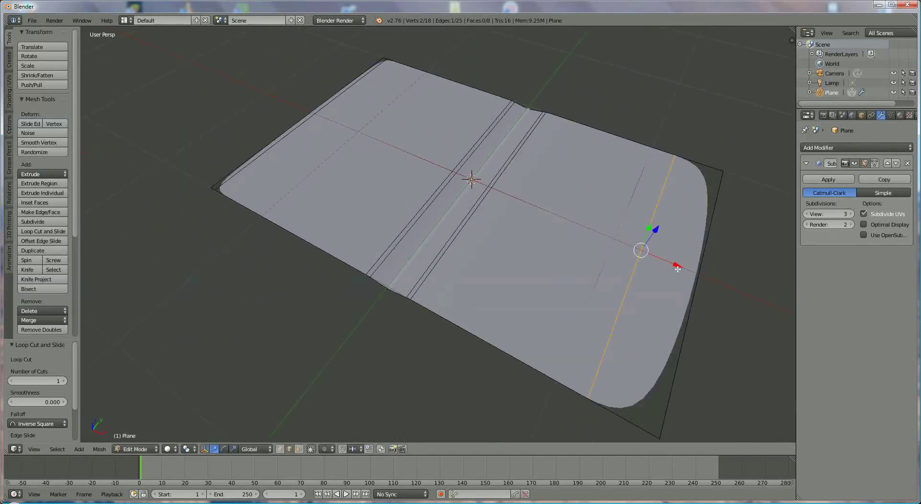
left_click_drag(677, 268, 723, 301)
Step: Add two evenly spaced loop cuts across the whole plane, parallel to the X axis
middle_click_drag(512, 205, 589, 200)
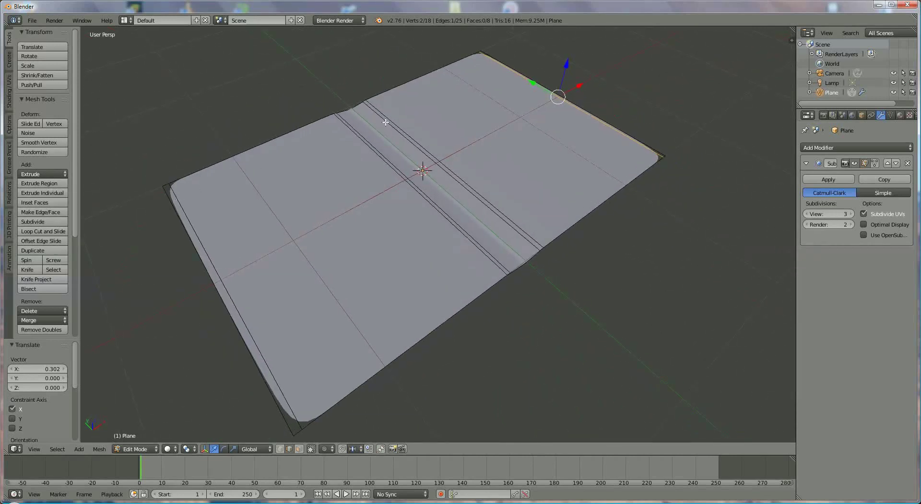
key("ctrl+r")
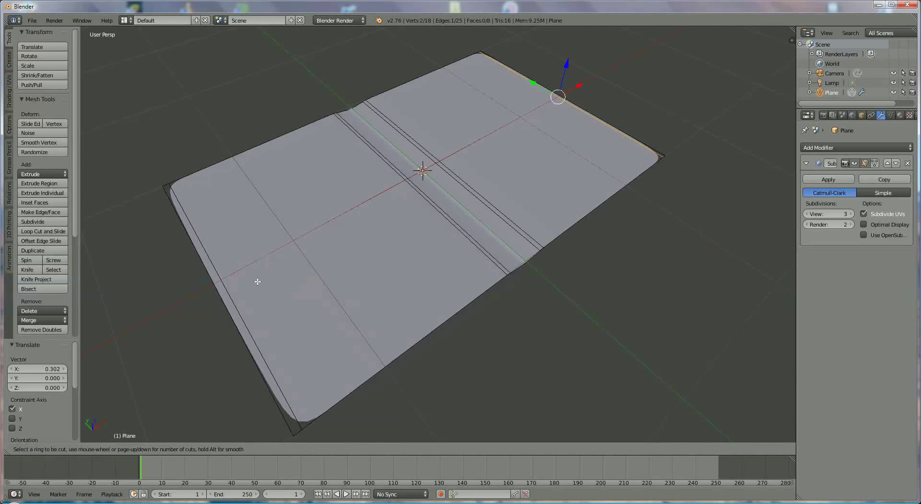
scroll(241, 302, "up", 1)
left_click(241, 302)
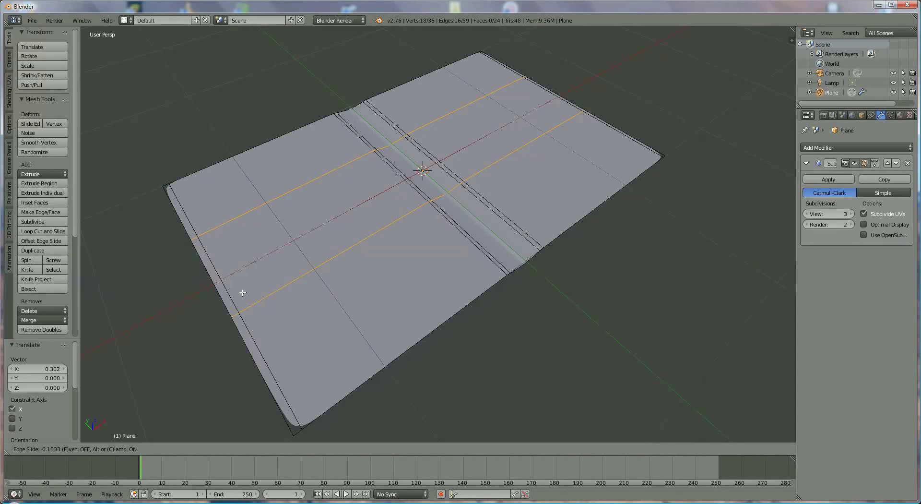
left_click(243, 292)
Step: Scale the two crosswise cuts apart along Y in two passes, the second by about 1.776, close to the plane's outer edges
key("s")
key("y")
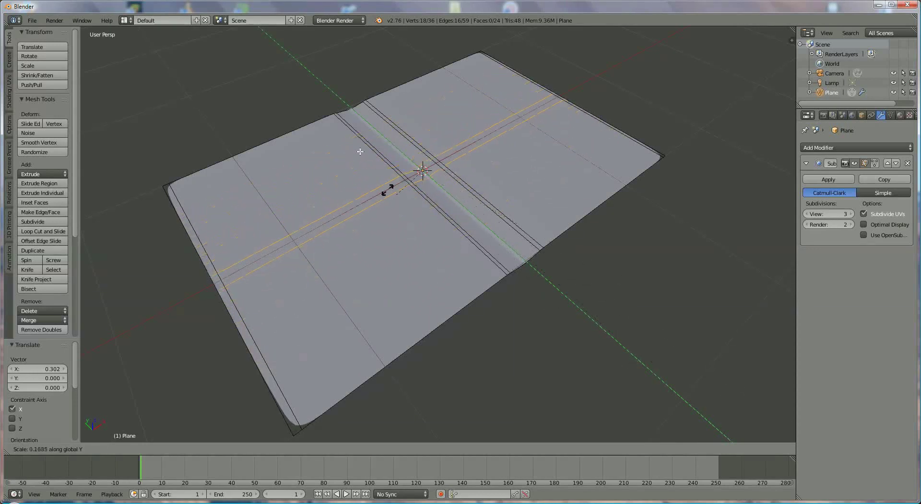
left_click(793, 43)
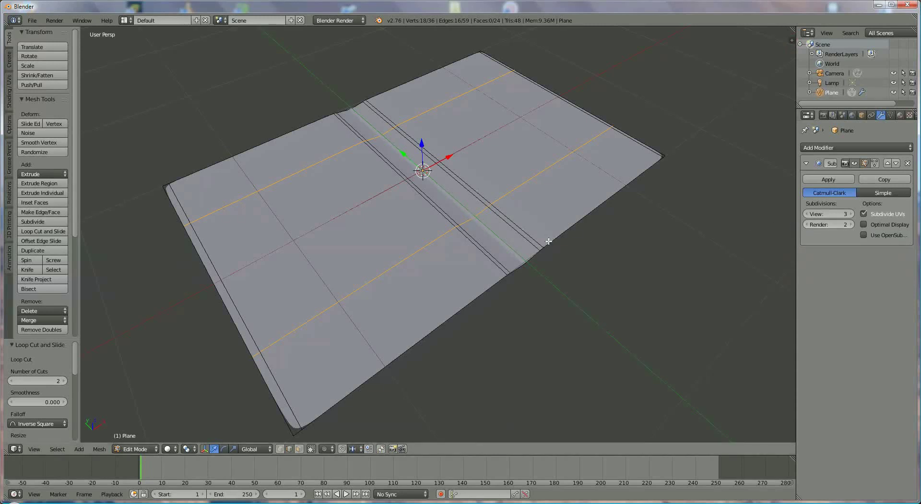
key("s")
key("y")
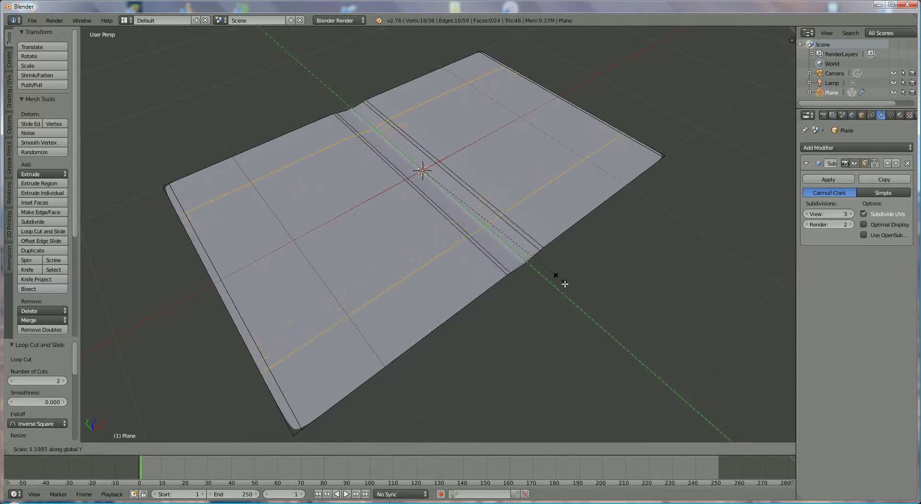
left_click(604, 351)
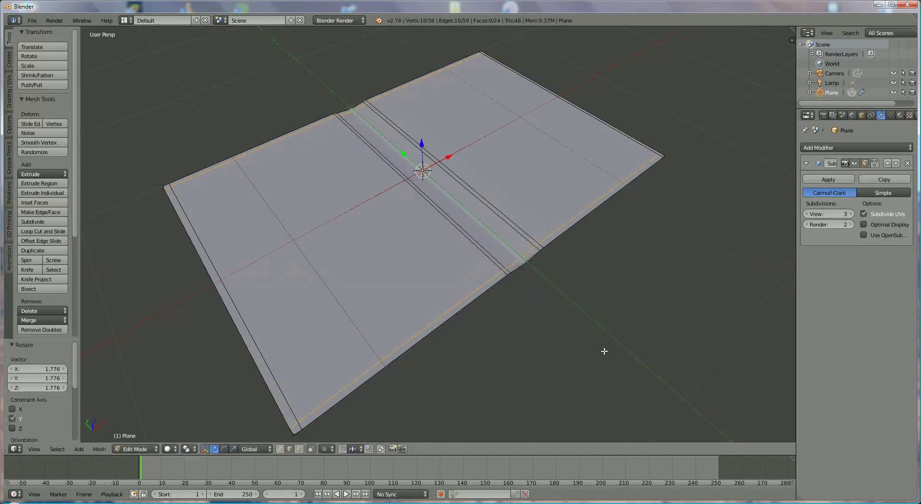
Step: Add a Solidify modifier to the plane and set its thickness to 0.0200
mouse_move(528, 226)
middle_mouse_down()
mouse_move(508, 168)
mouse_move(501, 206)
mouse_move(534, 218)
middle_mouse_up()
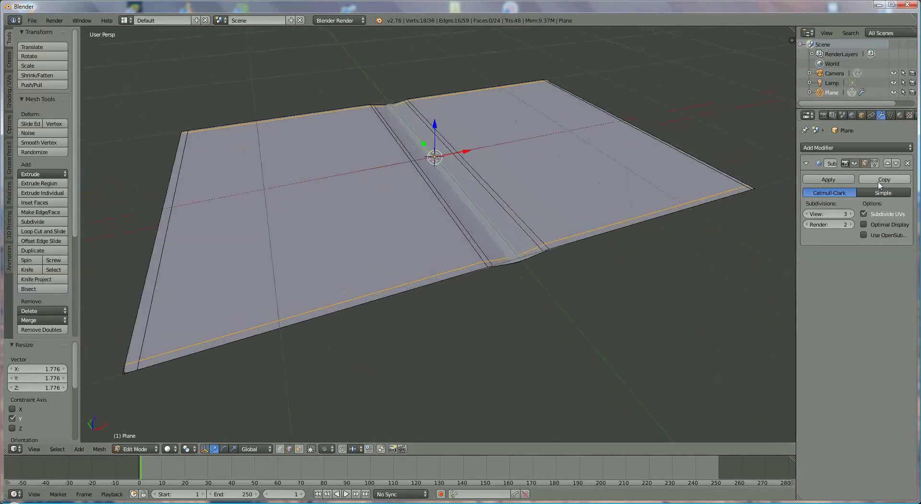
left_click(857, 147)
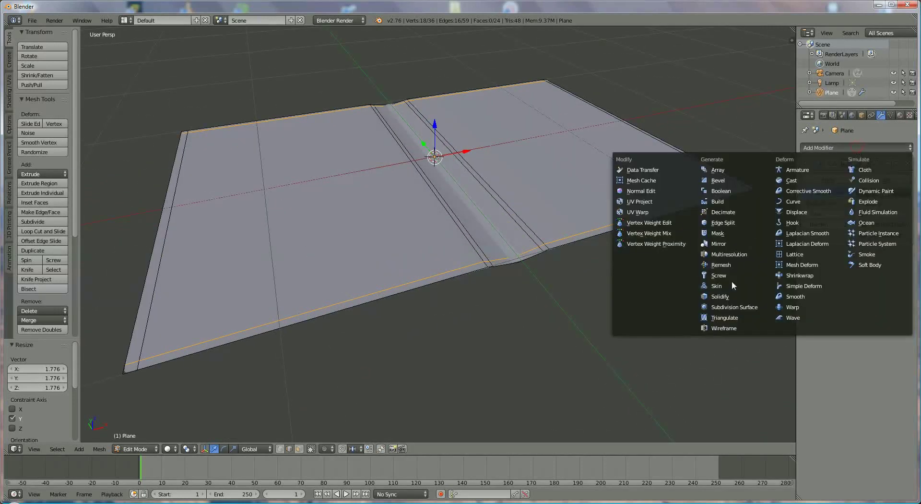
left_click(731, 298)
middle_click_drag(582, 261, 667, 243)
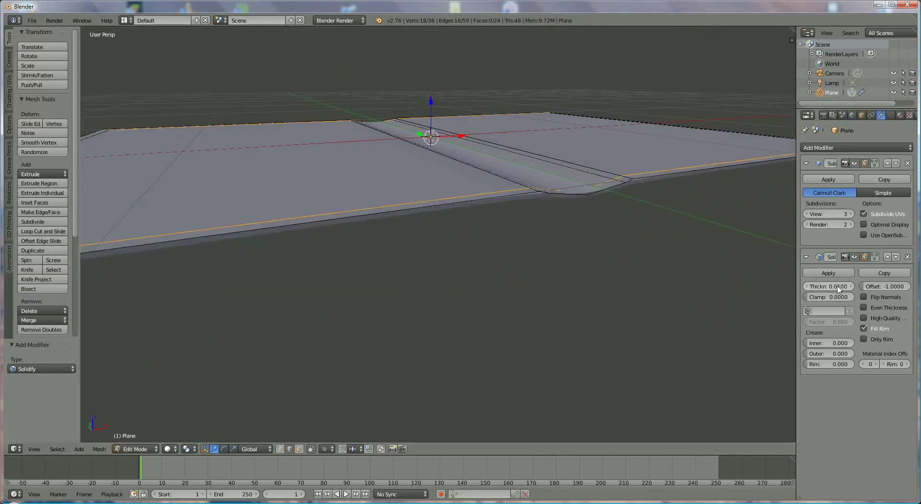
left_click(852, 287)
left_click(852, 286)
left_click(853, 287)
left_click(852, 287)
left_click(853, 286)
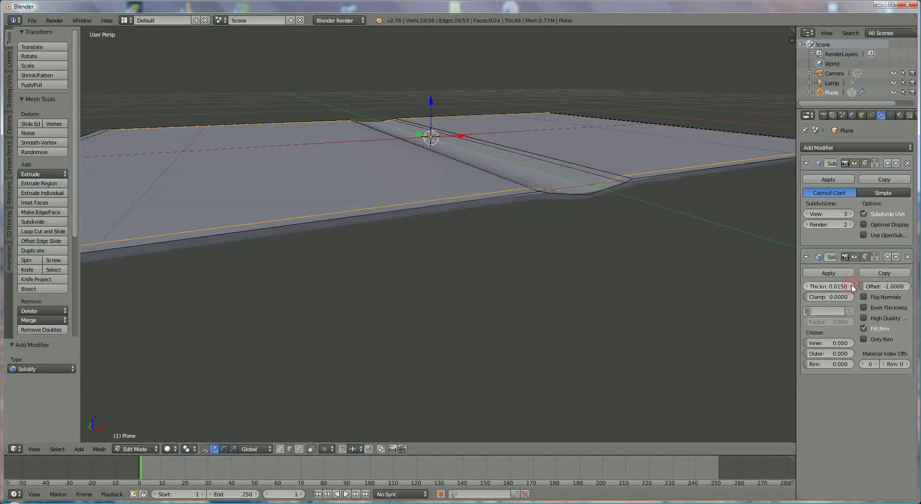
left_click(853, 286)
left_click(852, 286)
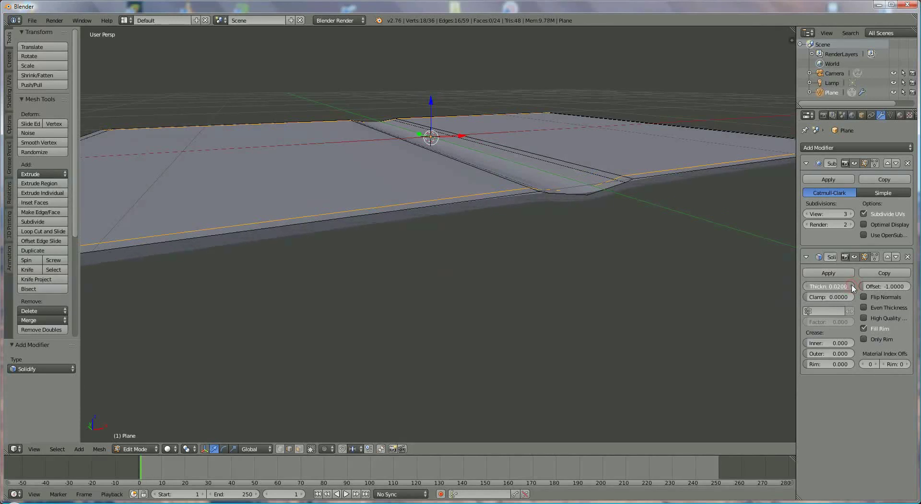
Step: Switch the plane to Object Mode and apply its Solidify modifier first, followed by the Subdivision Surface modifier
mouse_move(619, 259)
middle_mouse_down()
mouse_move(566, 251)
mouse_move(632, 260)
middle_mouse_up()
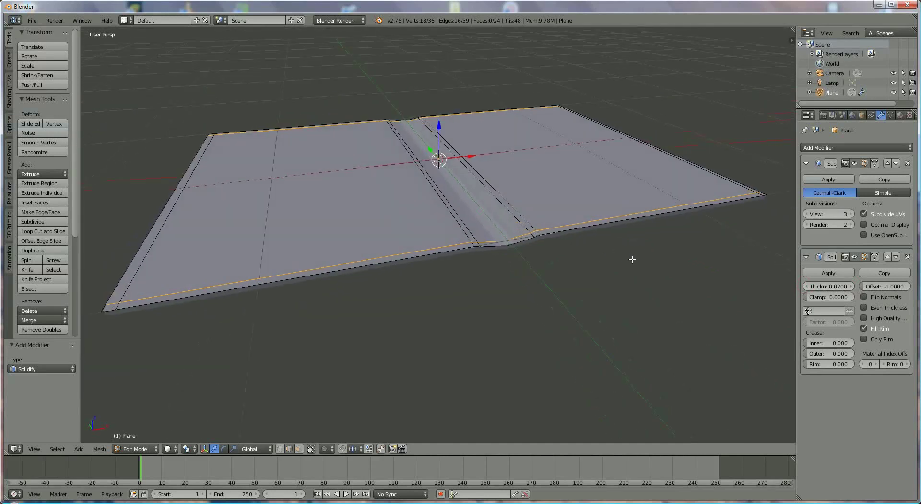
left_click(139, 449)
left_click(143, 438)
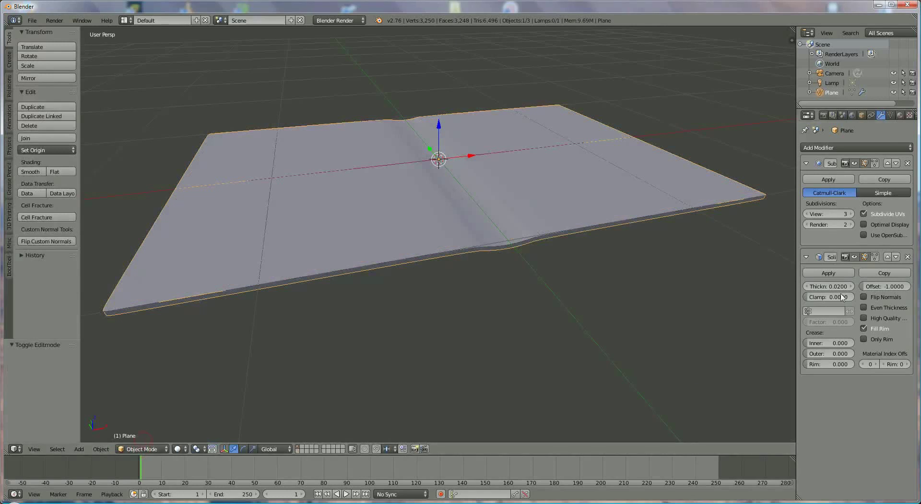
left_click(840, 276)
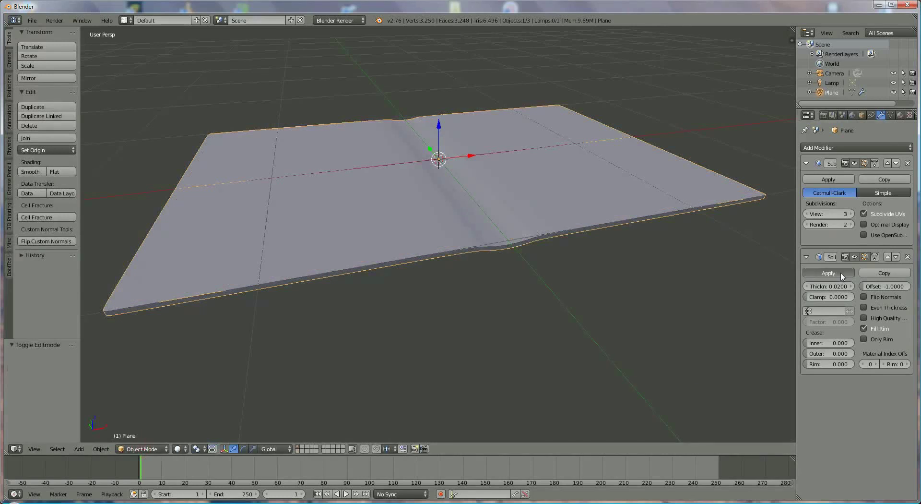
left_click(828, 179)
Step: Create a new material for the plane and name it bordeaux
left_click(899, 116)
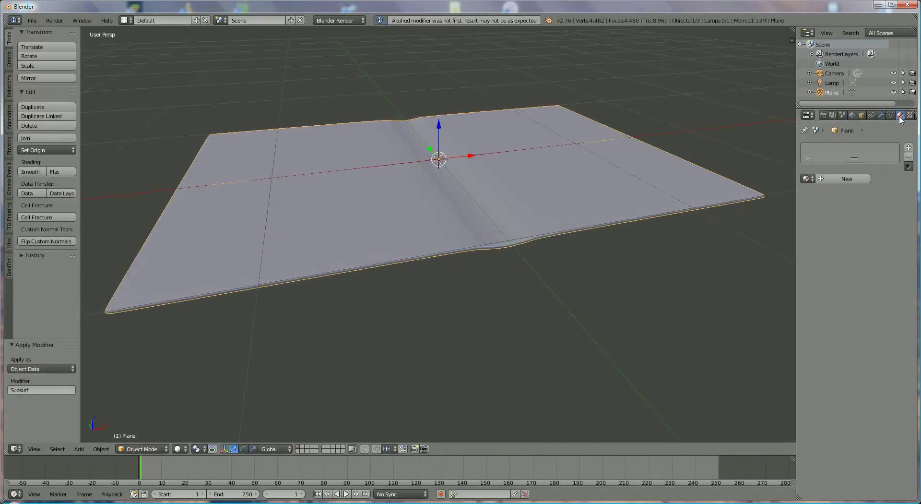
left_click(844, 179)
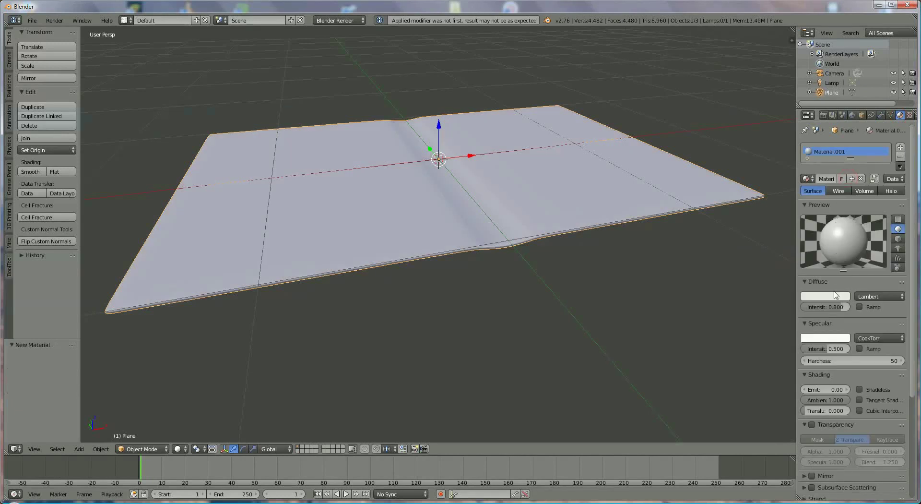
left_click(825, 296)
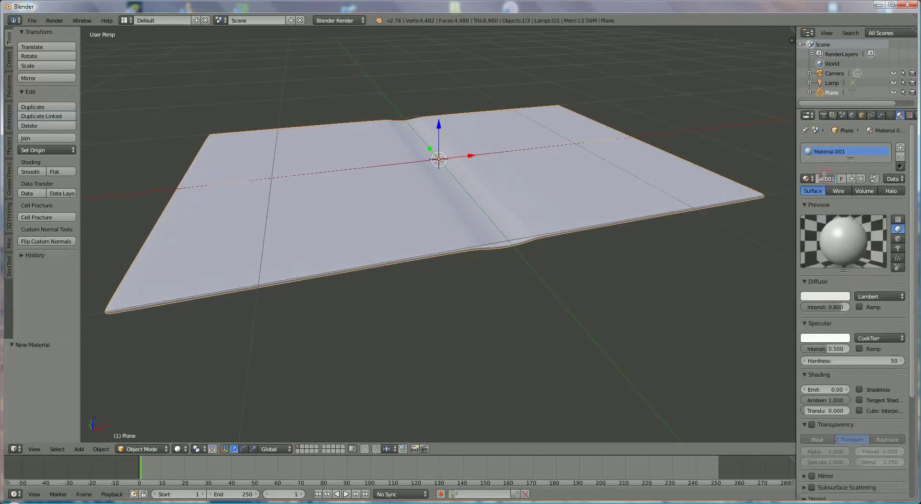
type("b")
key("Return")
Step: Give the bordeaux material a slightly darkened red diffuse colour and set its diffuse intensity to about 0.653
left_click(810, 295)
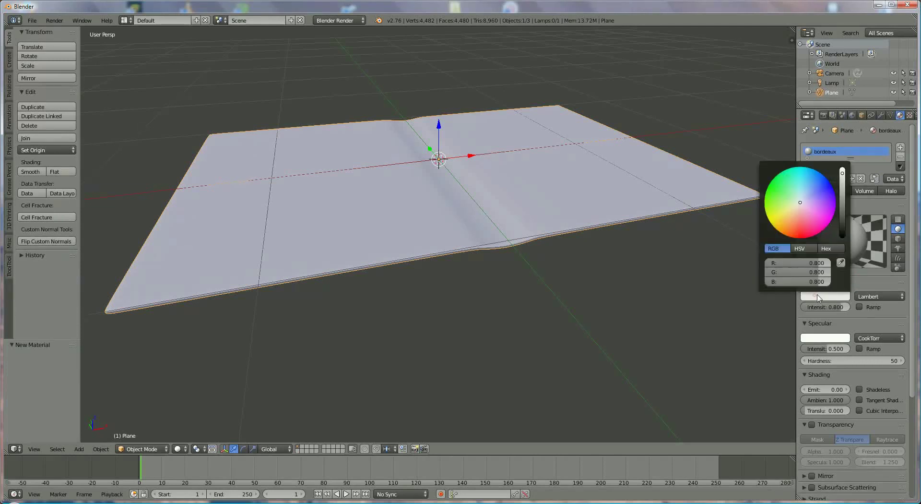
left_click_drag(792, 225, 799, 220)
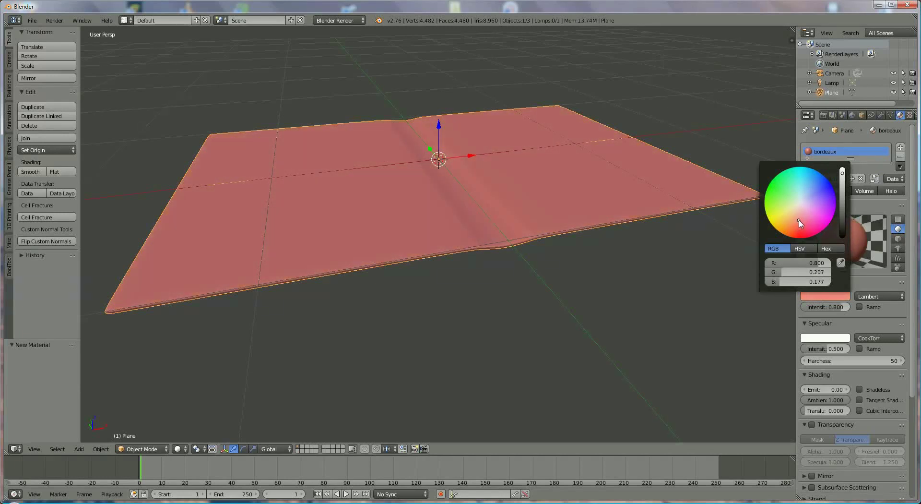
left_click_drag(843, 177, 843, 190)
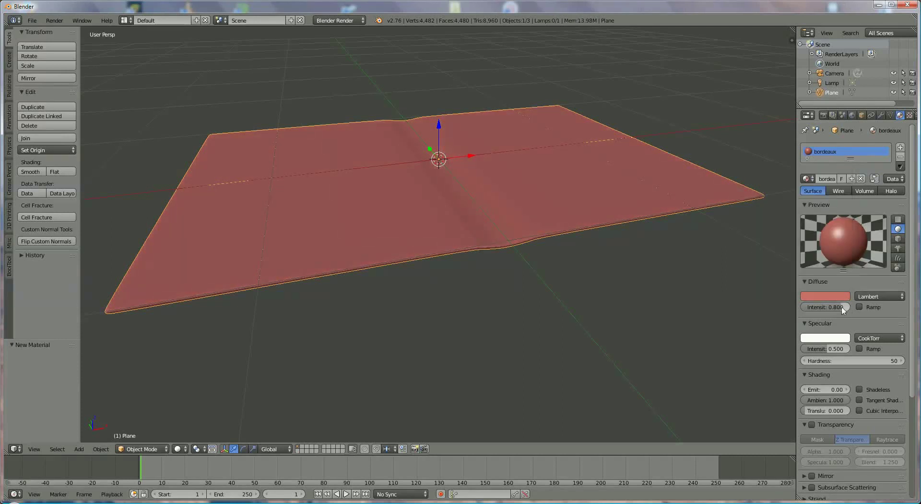
left_click_drag(846, 309, 844, 309)
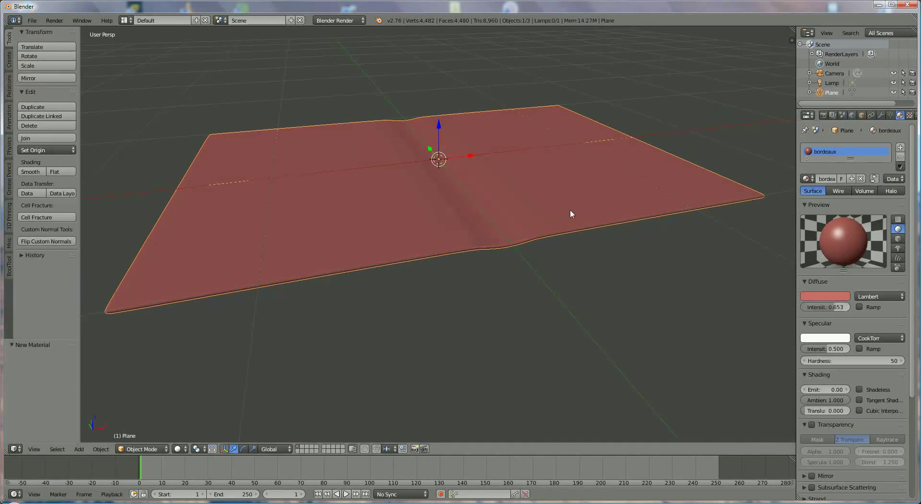
Step: Add a new plane mesh at the centre of the red cover and scale it down to about 0.146
middle_click_drag(570, 209, 571, 219)
scroll(590, 224, "down", 2)
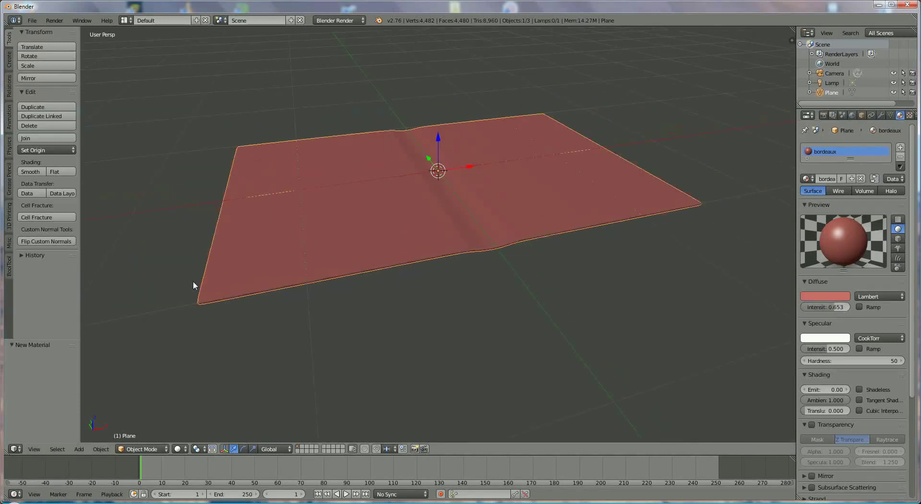
left_click(79, 449)
mouse_move(91, 437)
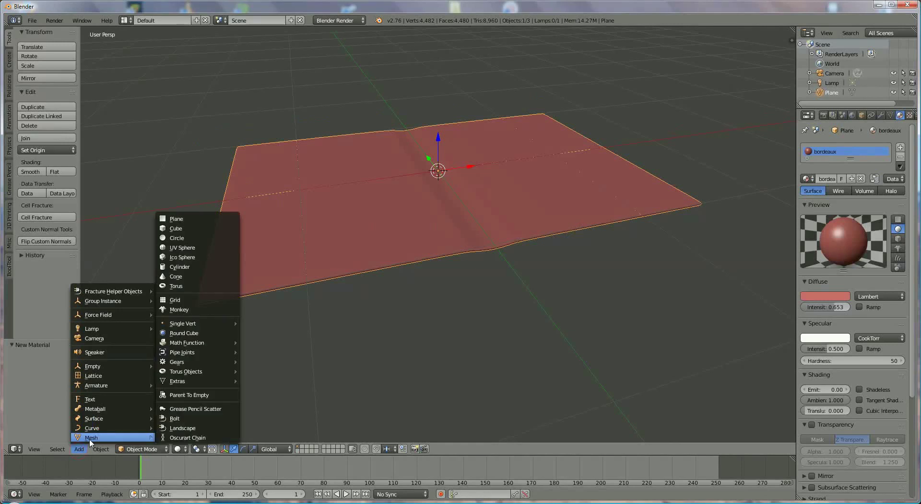
left_click(177, 218)
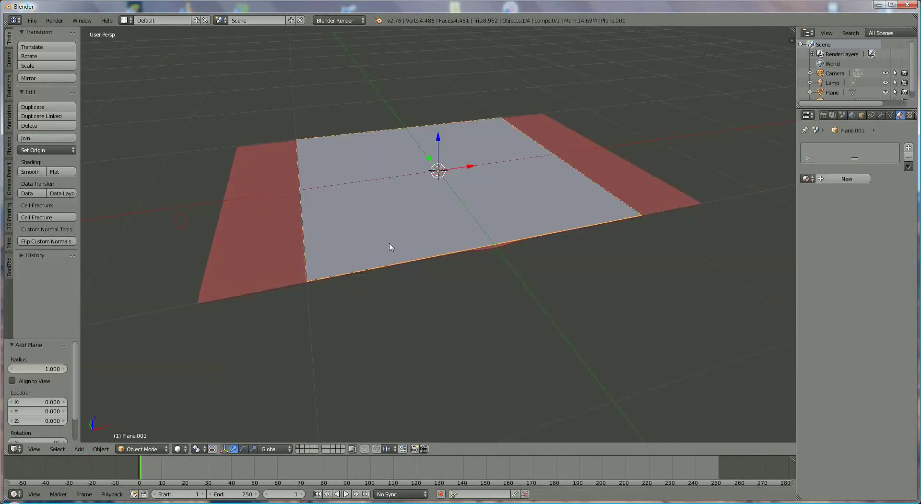
key("s")
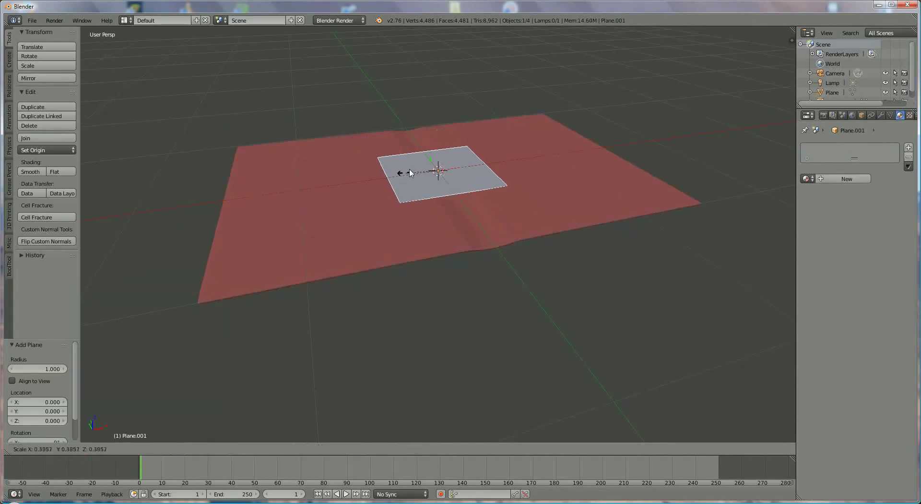
left_click(434, 165)
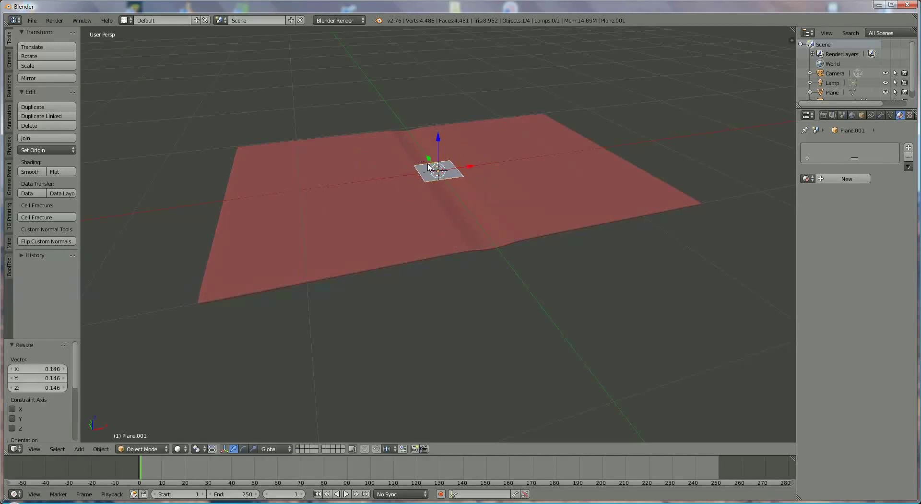
Step: Rotate the small plane 90° about the X axis, raise it and move it along Y to the cover's front edge at the spine
key("r")
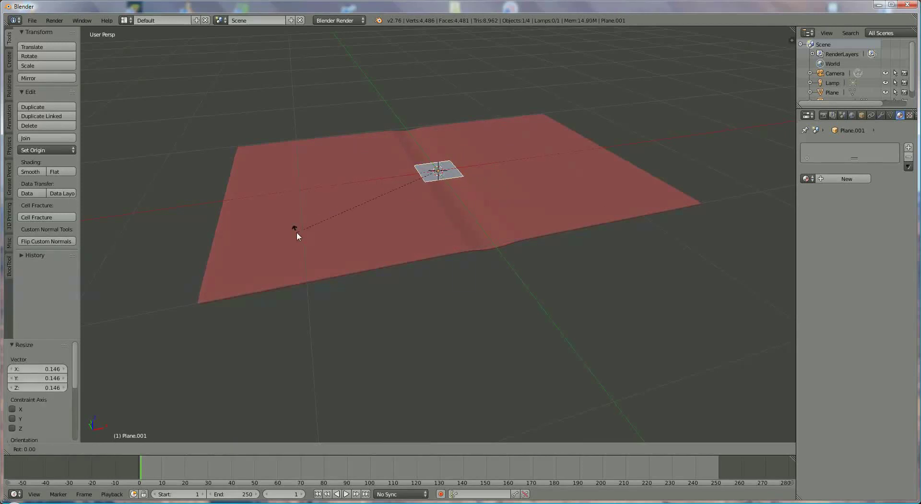
type("x90")
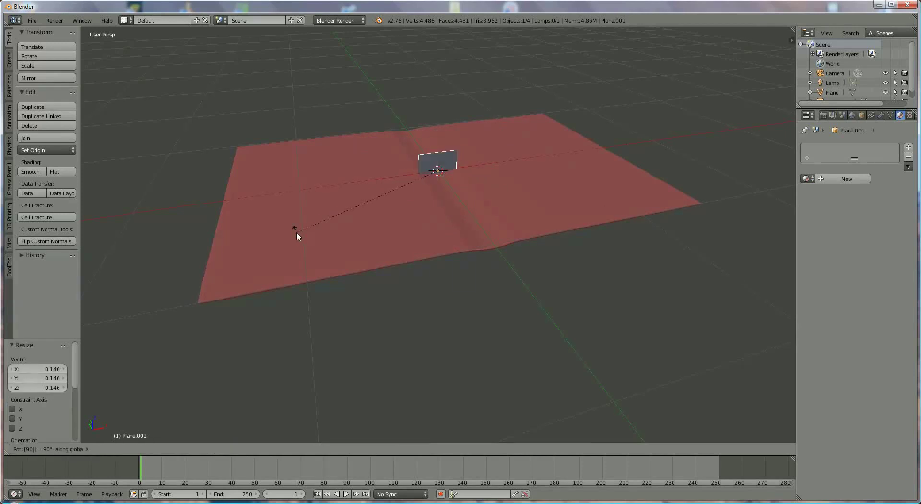
key("Return")
left_click_drag(441, 139, 438, 115)
middle_click_drag(439, 116, 379, 151)
left_click_drag(378, 152, 512, 183)
middle_click_drag(512, 183, 513, 222)
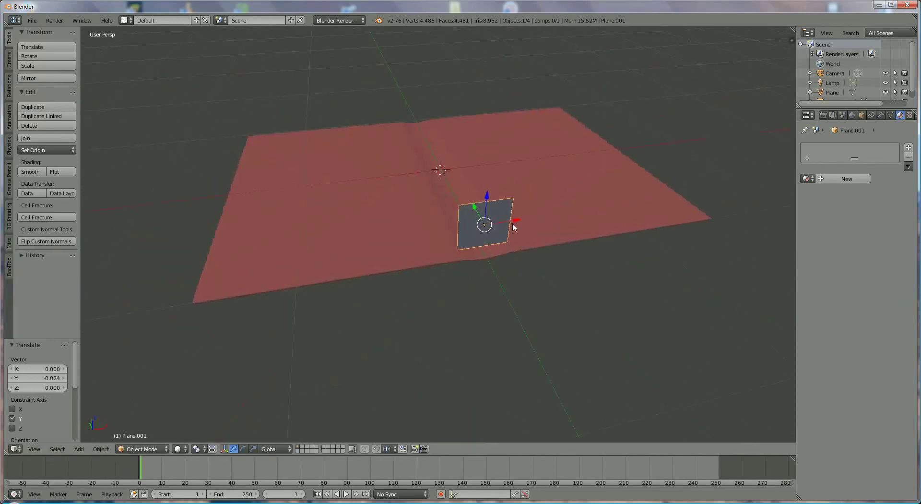
Step: Move the upright plane about -0.809 along X onto one cover half and scale it down to about 0.572
left_click_drag(512, 222, 362, 239)
middle_click_drag(362, 238, 436, 260)
key("s")
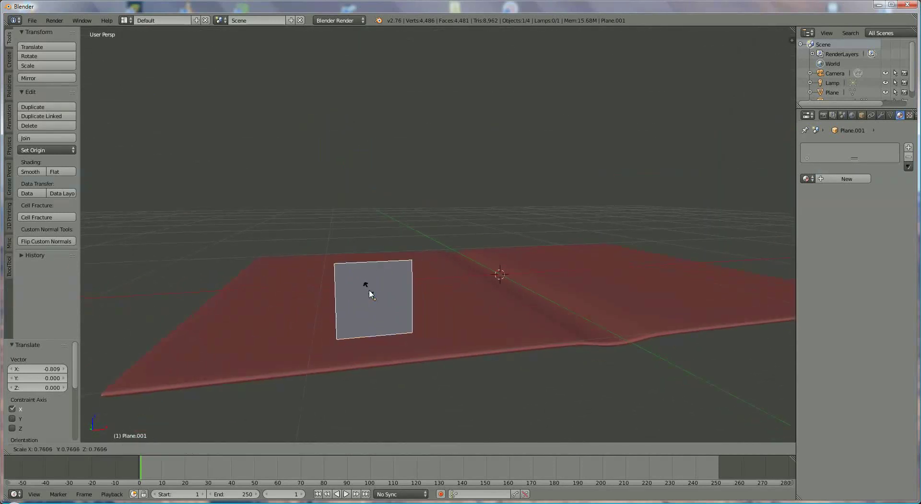
left_click(370, 295)
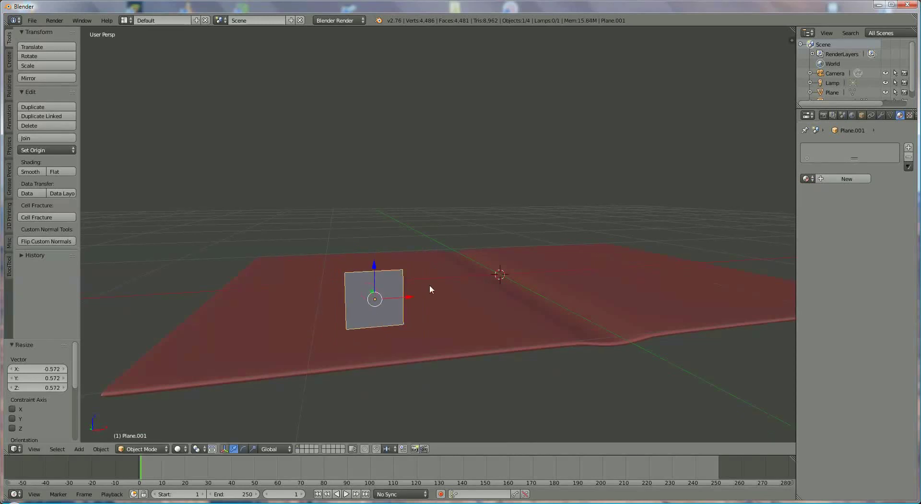
Step: Lower the upright plane about 0.072 along Z and scale it up by about 1.188 so it stands on the cover
middle_click_drag(430, 285, 343, 242)
left_click_drag(341, 220, 341, 245)
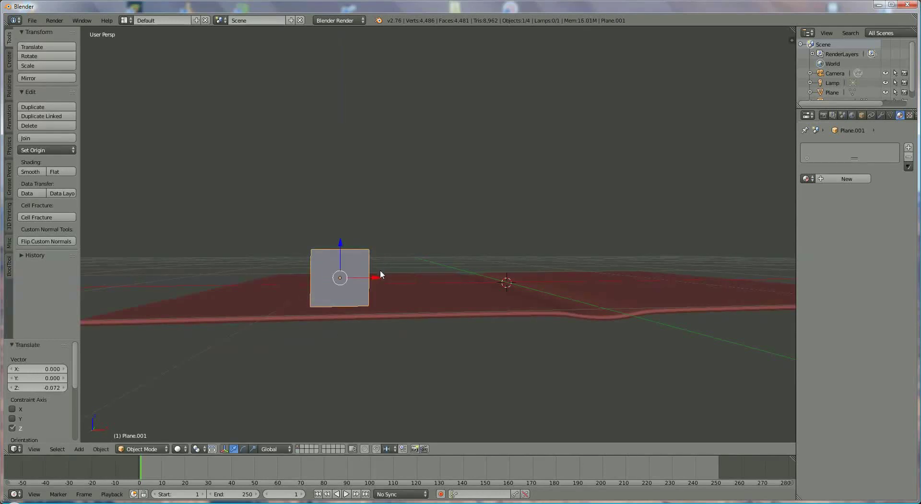
key("s")
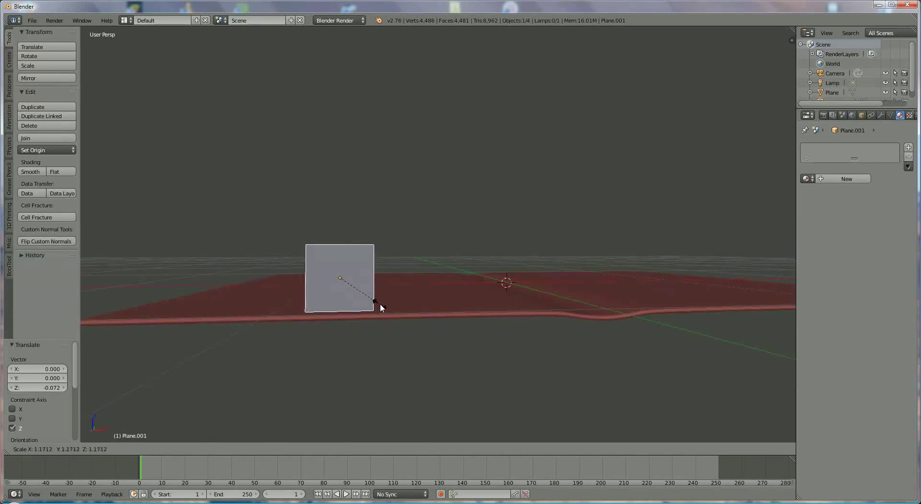
left_click(382, 308)
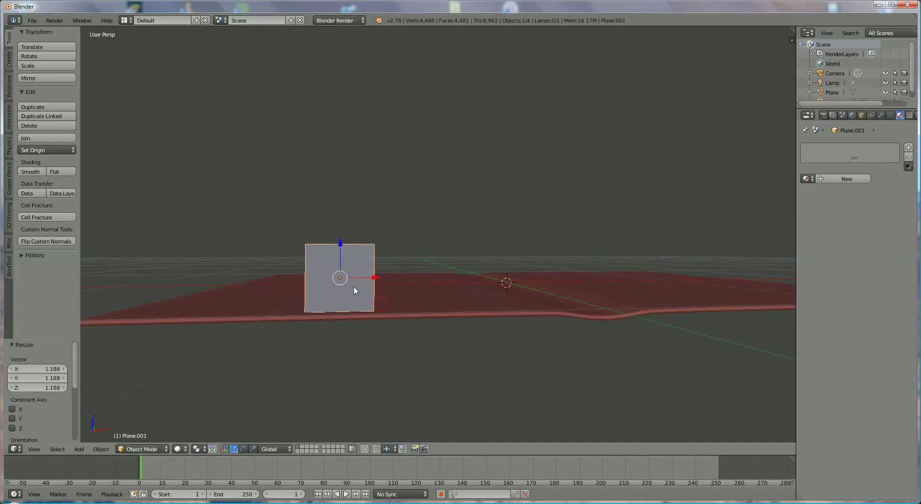
Step: In Edit Mode, move the plane's outer vertical edge about -0.514 along X, then another -0.012, close to the cover's outer side
left_click(158, 449)
left_click(159, 426)
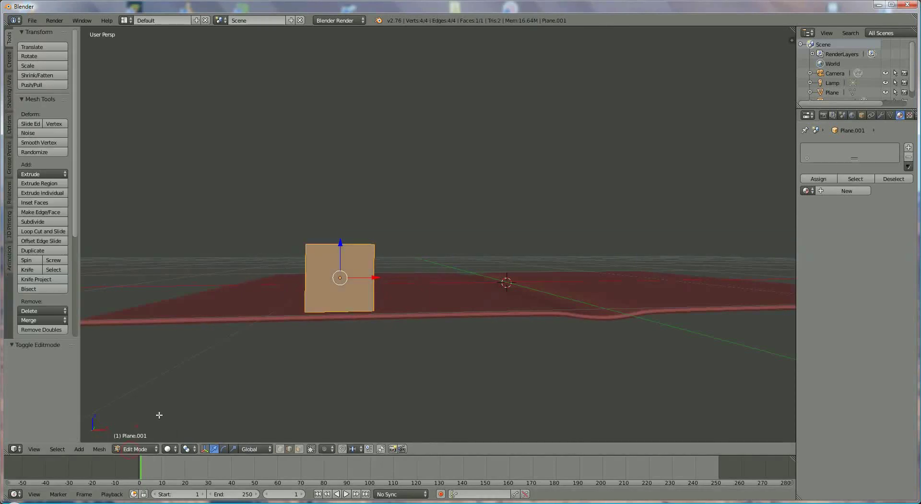
right_click(308, 277)
left_click_drag(343, 278, 154, 274)
middle_click_drag(154, 273, 415, 286)
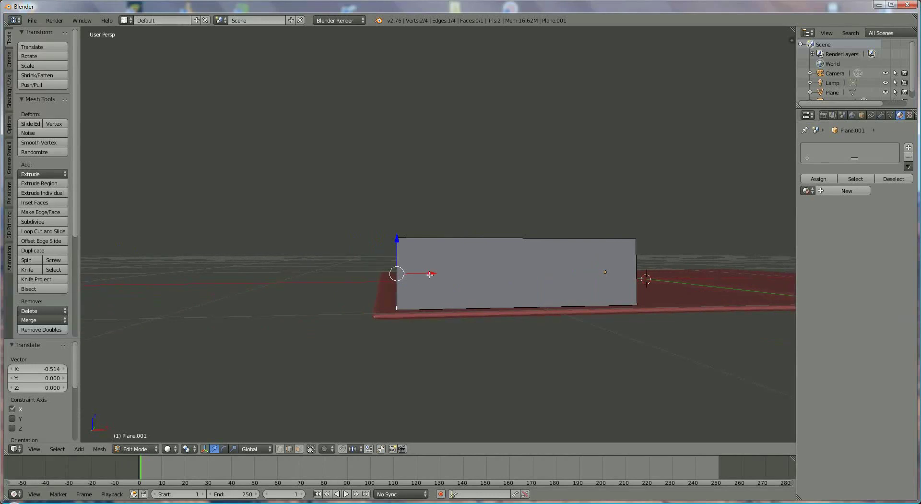
left_click_drag(429, 274, 427, 295)
Step: Move the plane's inner vertical edge about 0.709 along X so it lines up with the centre of the spine groove
middle_click_drag(427, 295, 291, 315)
left_click_drag(305, 288, 532, 291)
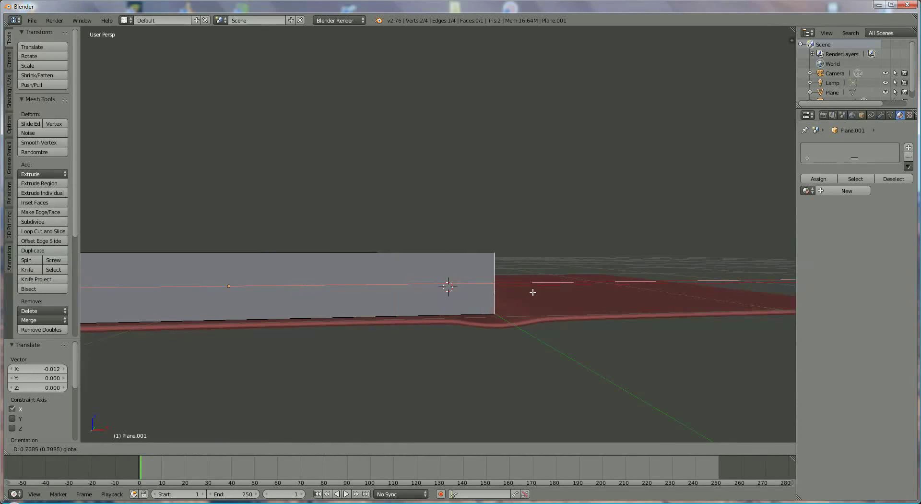
left_click(532, 292)
middle_click_drag(487, 323, 474, 321)
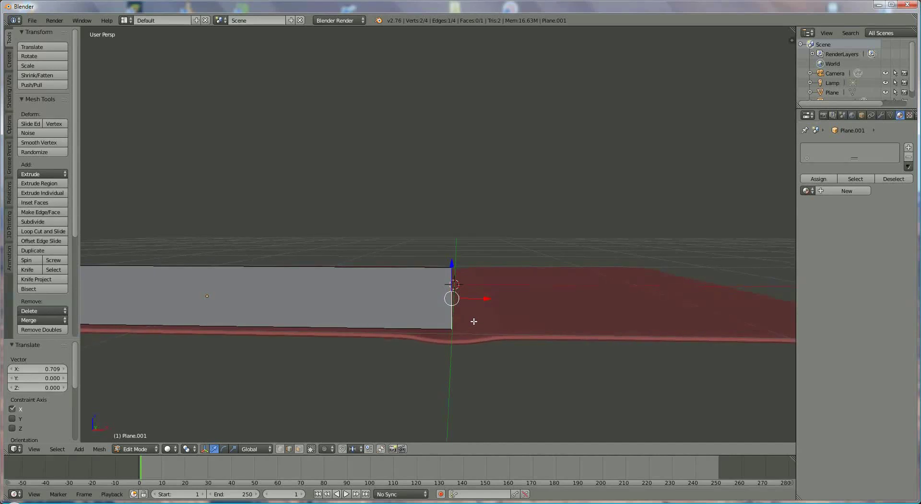
key("g")
key("x")
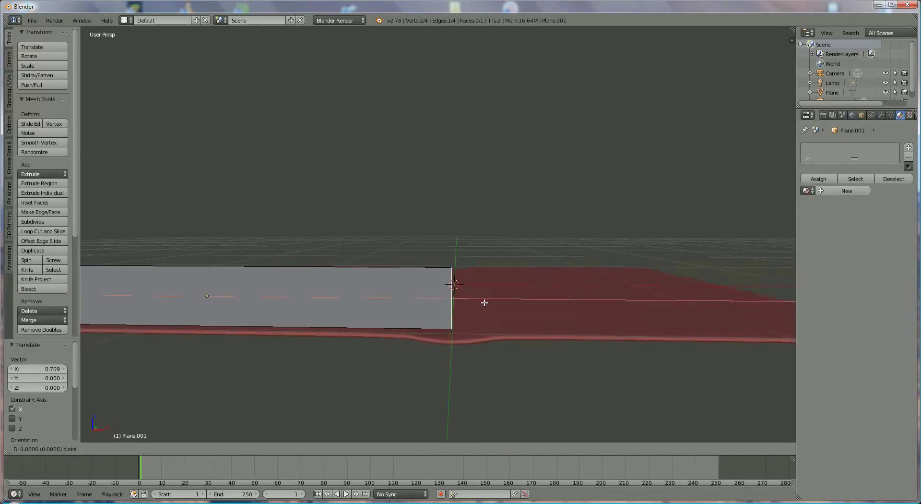
left_click(484, 302)
Step: Add nine evenly spaced horizontal loop cuts across the stretched plane
middle_click_drag(484, 302, 372, 300)
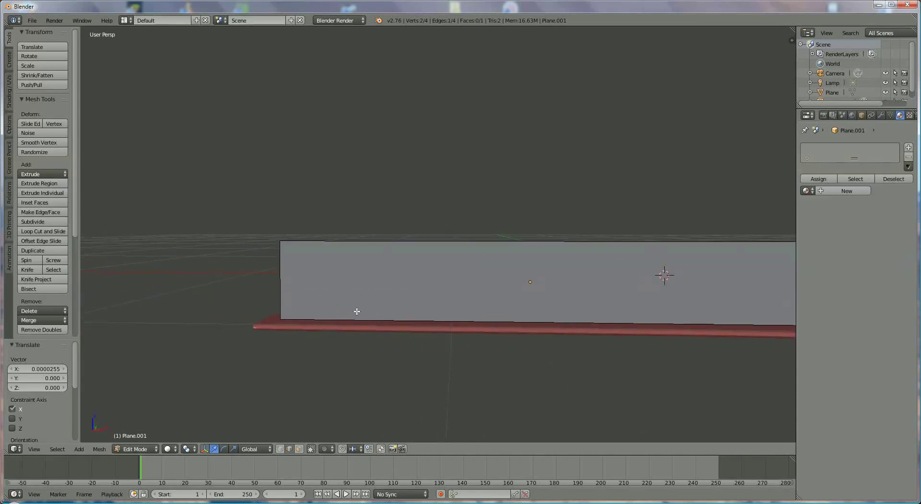
key("ctrl+r")
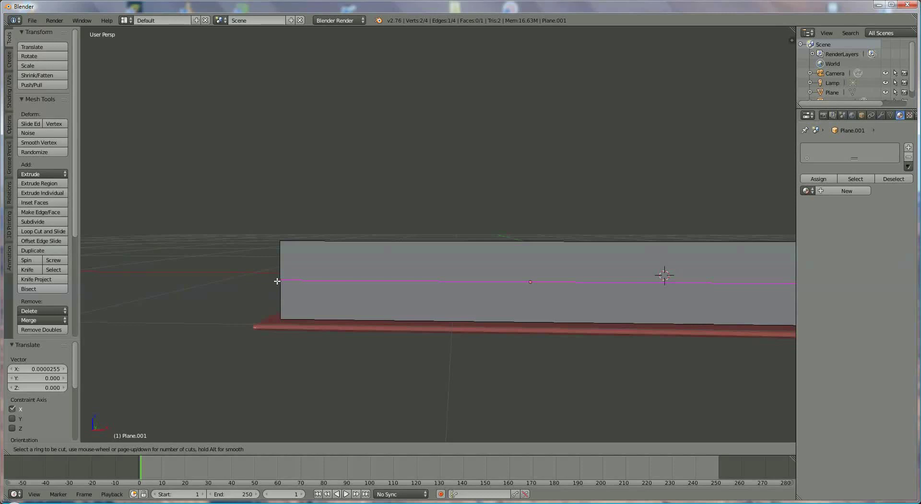
scroll(276, 281, "up", 1)
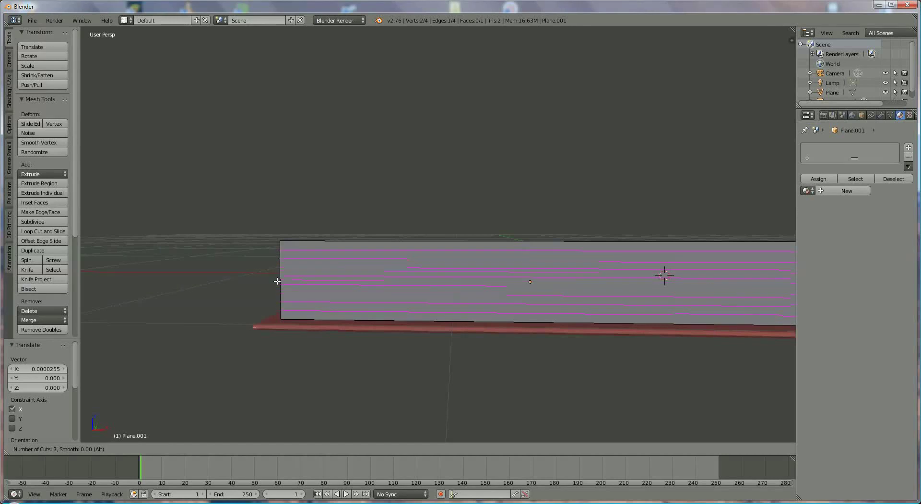
left_click(277, 281)
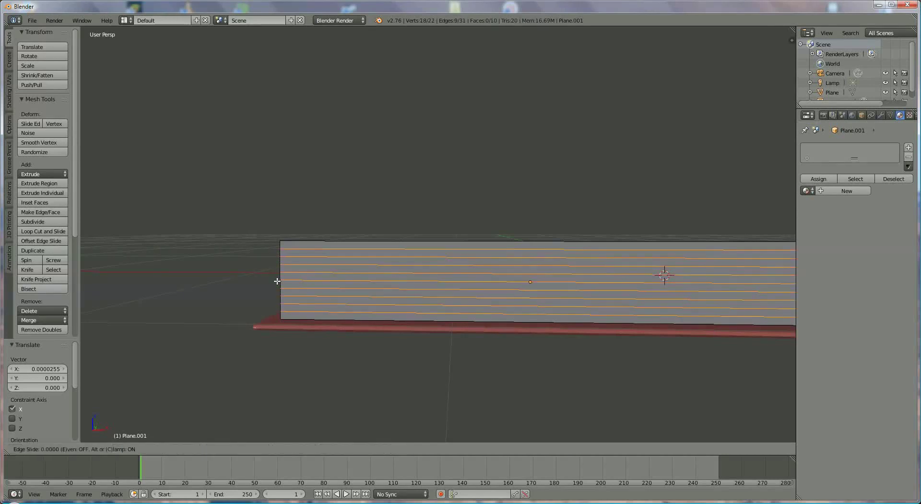
left_click(318, 307)
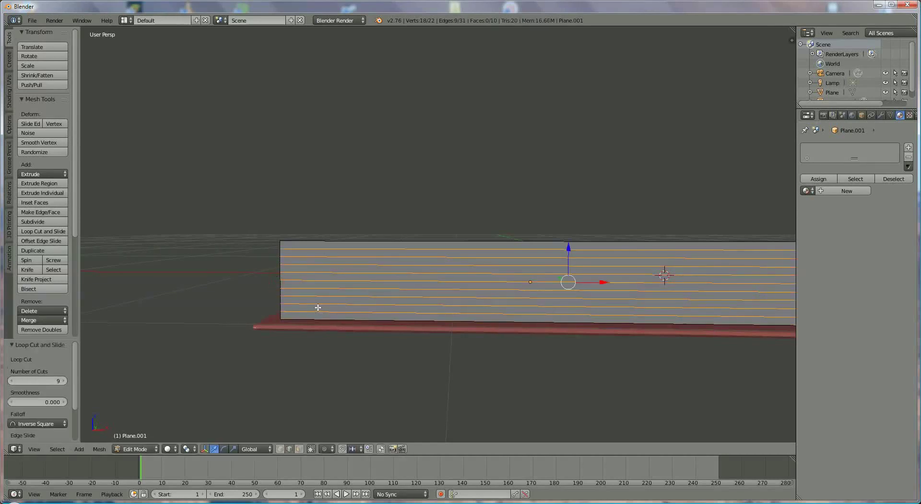
Step: In vertex selection, select every vertex on the plane's outer end except the lowest and move them about 0.005 along X
middle_click_drag(263, 306, 330, 304)
scroll(331, 312, "up", 2)
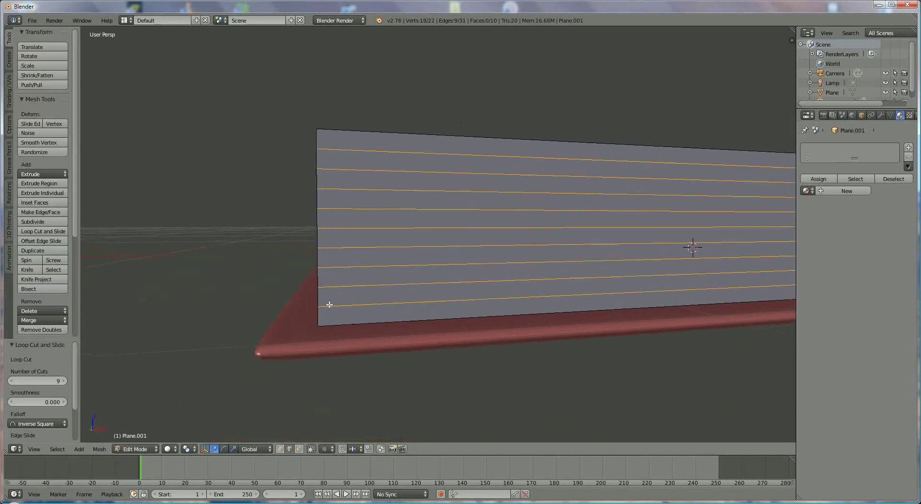
middle_click_drag(401, 253, 387, 257)
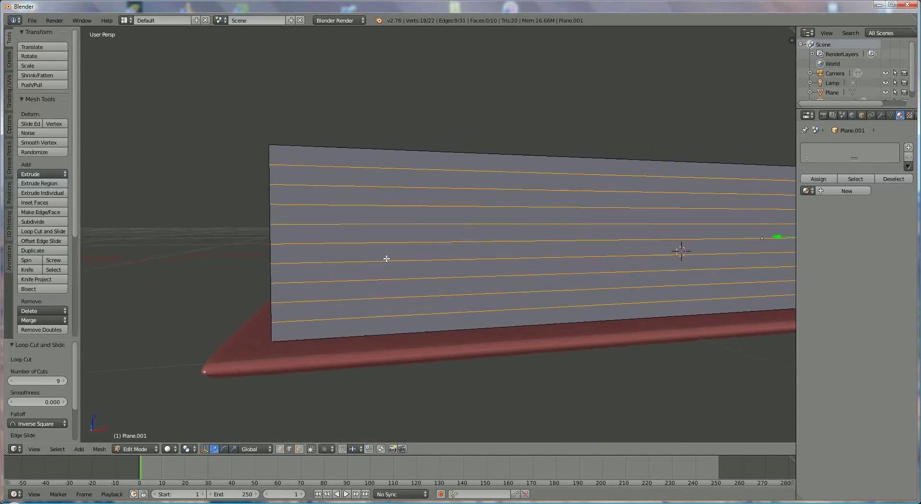
left_click(281, 449)
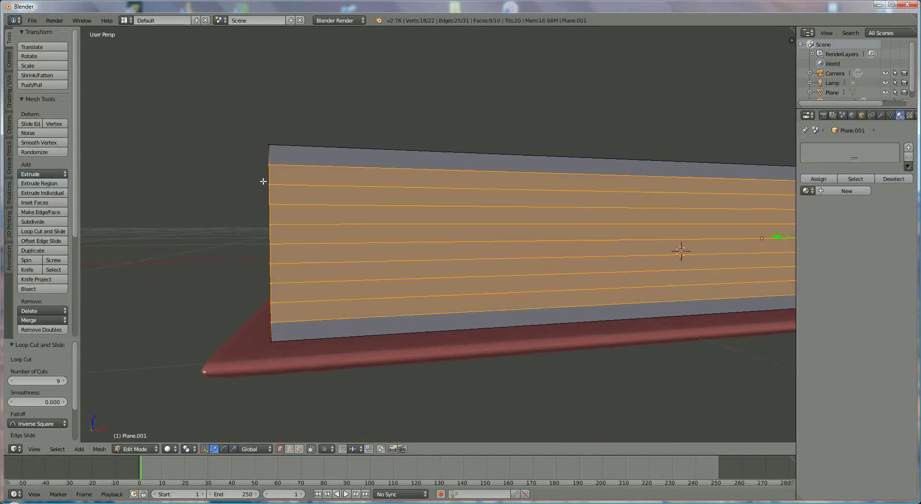
right_click(269, 145)
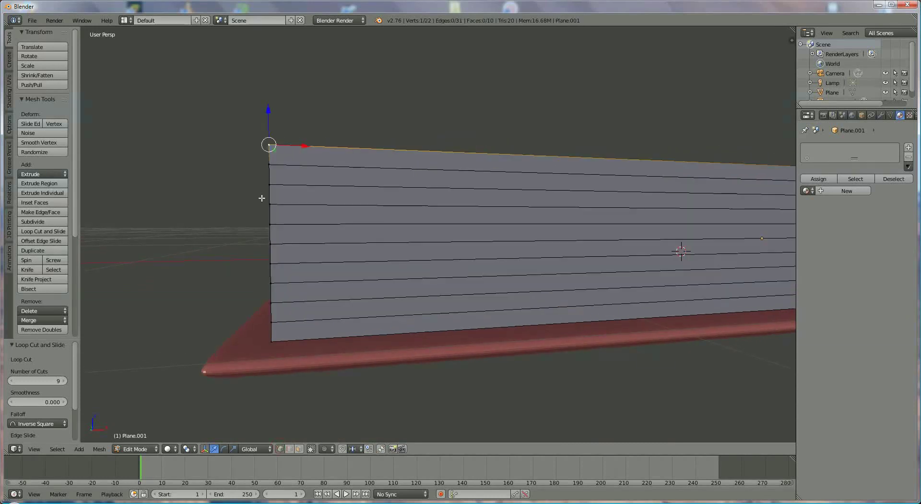
right_click(269, 164, "shift")
right_click(269, 184, "shift")
right_click(269, 204, "shift")
right_click(269, 224, "shift")
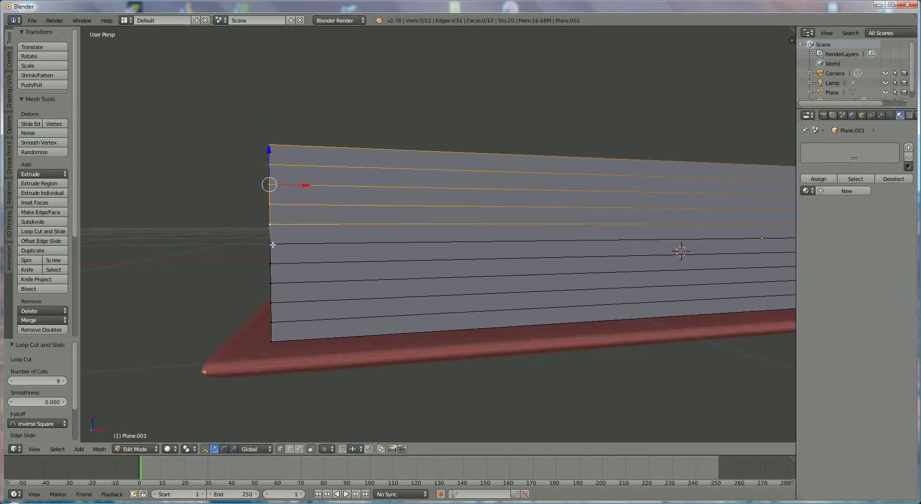
right_click(271, 244, "shift")
right_click(270, 263, "shift")
right_click(271, 283, "shift")
right_click(271, 302, "shift")
right_click(272, 322, "shift")
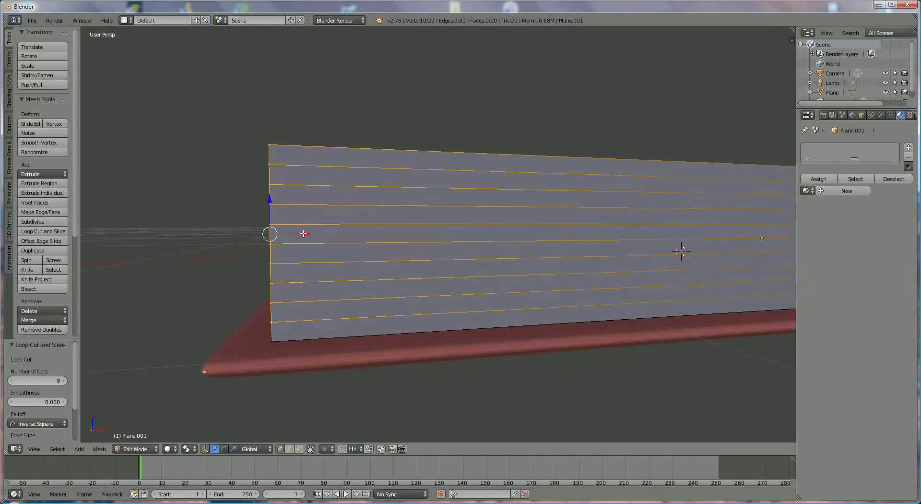
left_click_drag(304, 233, 309, 233)
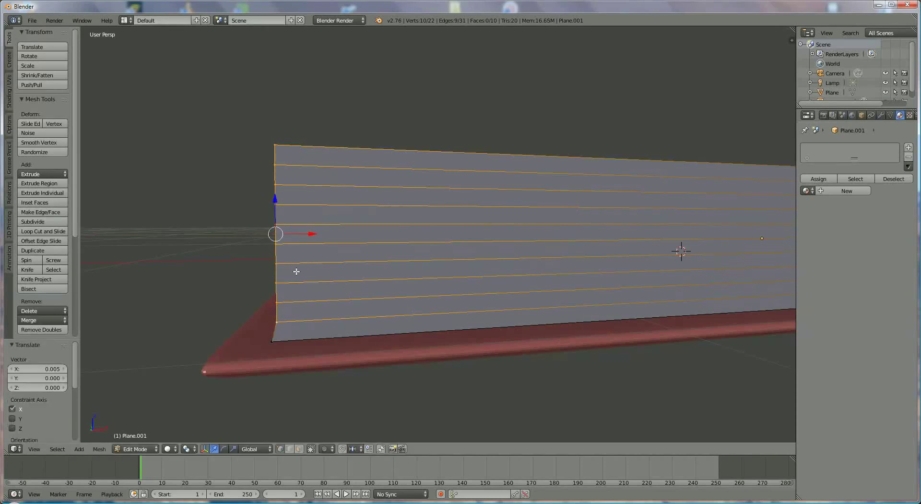
Step: Deselect the outer-end vertices one by one from the bottom up, shifting the remaining ones inward along X each time to form a curved slope
right_click(278, 324, "shift")
left_click_drag(309, 229, 331, 215)
right_click(283, 301, "shift")
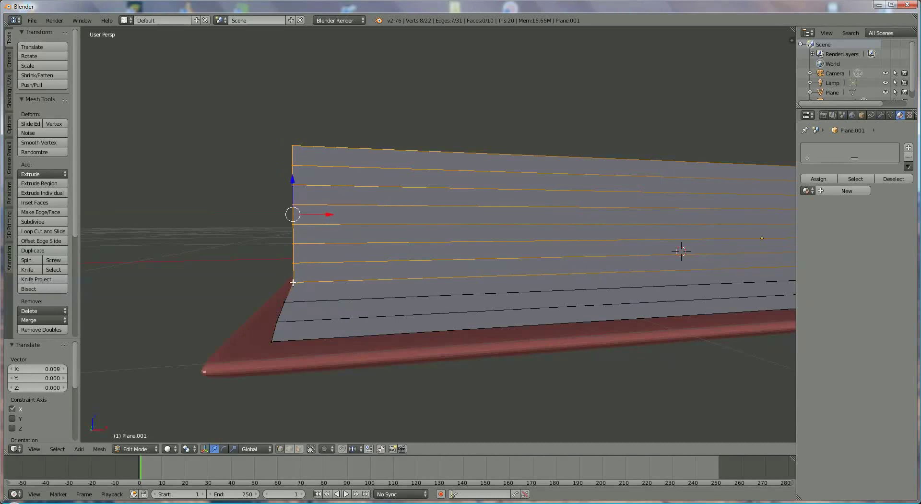
right_click(293, 283, "shift")
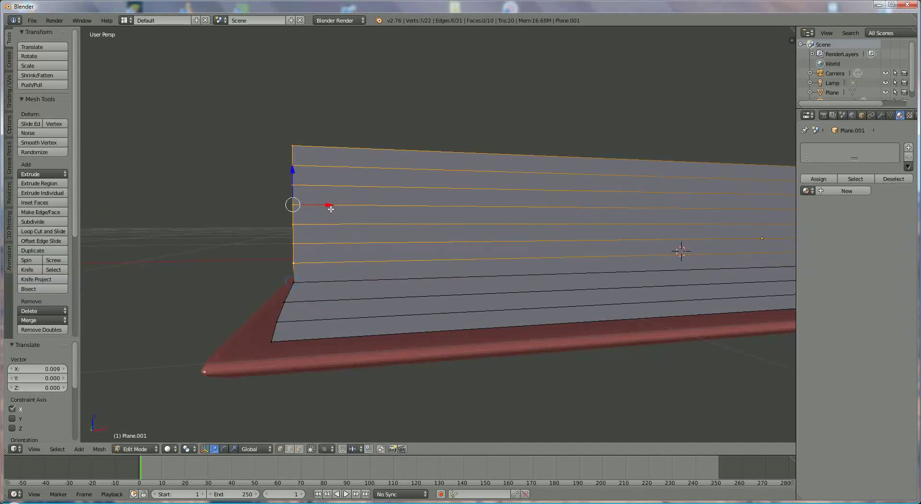
left_click_drag(328, 205, 455, 186)
right_click(304, 263, "shift")
right_click(313, 241, "shift")
left_click(352, 191)
right_click(338, 222, "shift")
right_click(363, 202, "shift")
right_click(405, 171, "shift")
right_click(406, 171, "shift")
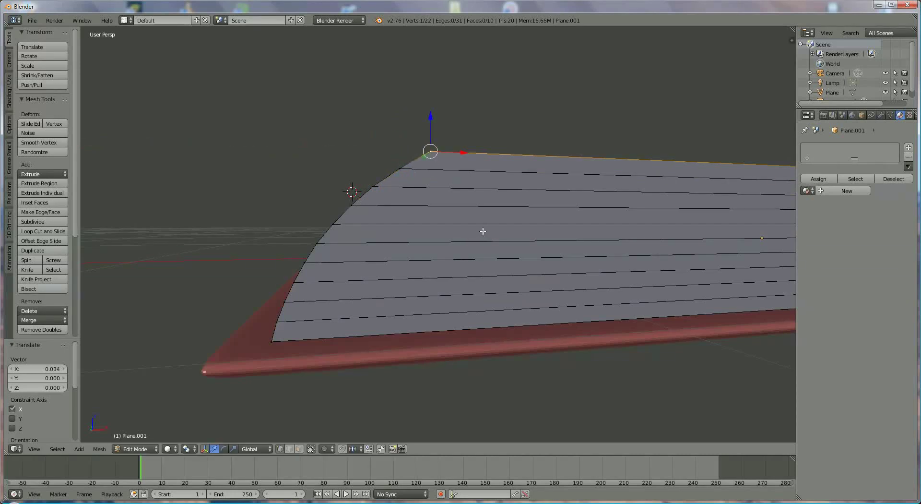
Step: Starting from the plane's top inner vertex, add the inner-end vertices one by one downward, lowering the growing selection about 0.009 to 0.015 along Z each time
scroll(530, 220, "down", 3)
middle_click_drag(530, 220, 388, 240, "shift")
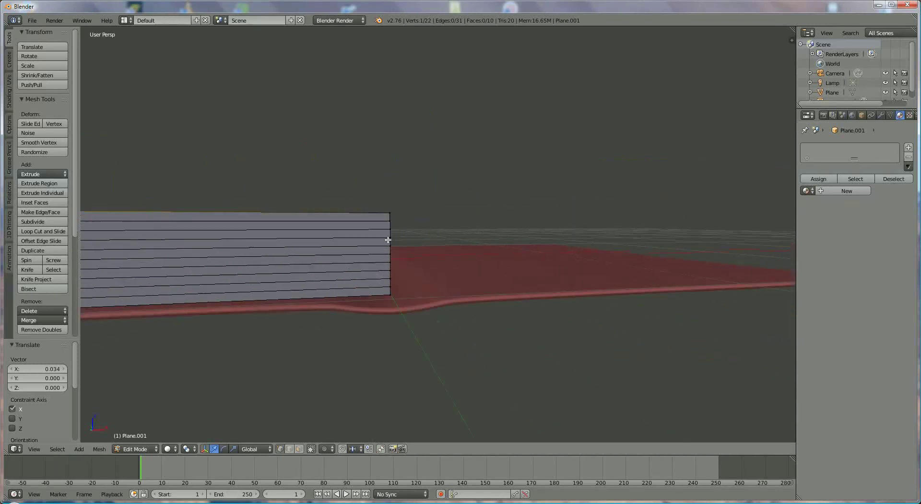
scroll(375, 223, "up", 3)
right_click(348, 194)
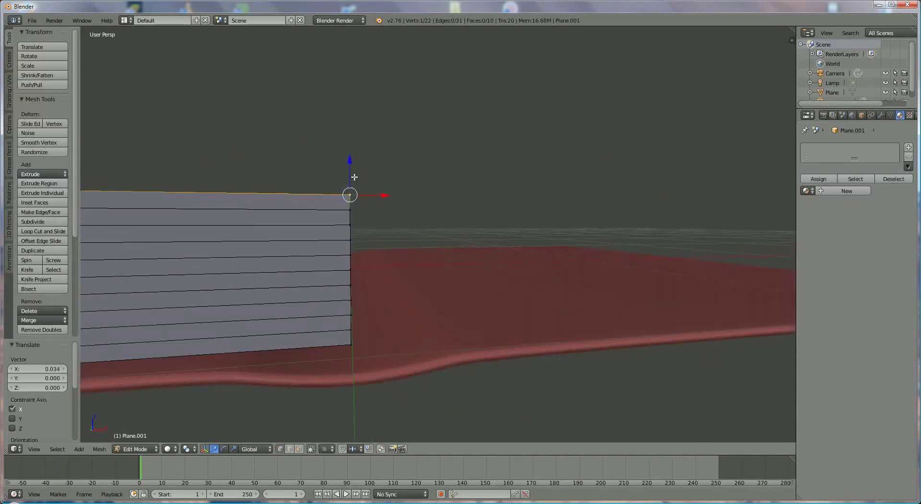
left_click_drag(352, 159, 354, 169)
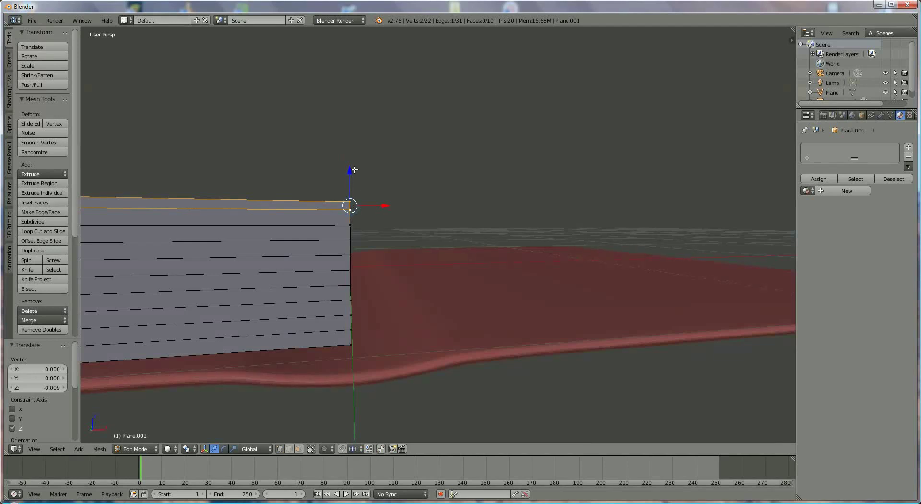
left_click_drag(352, 170, 354, 183)
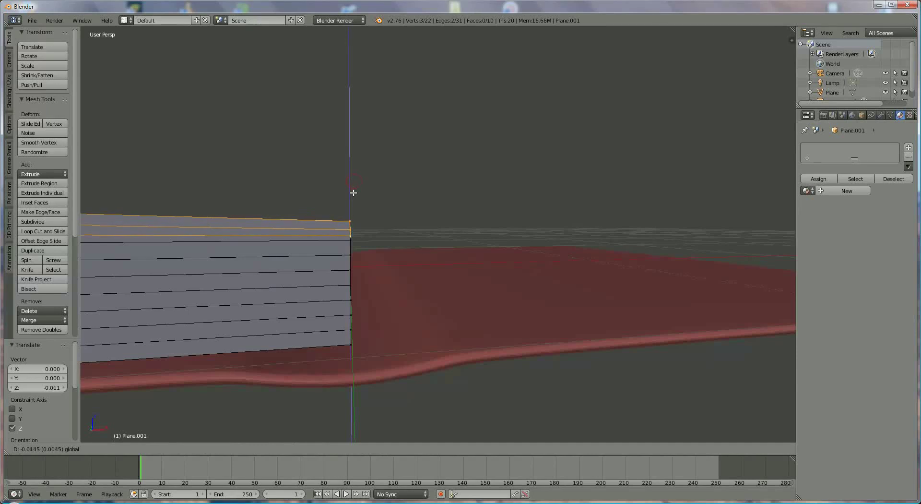
left_click(353, 206)
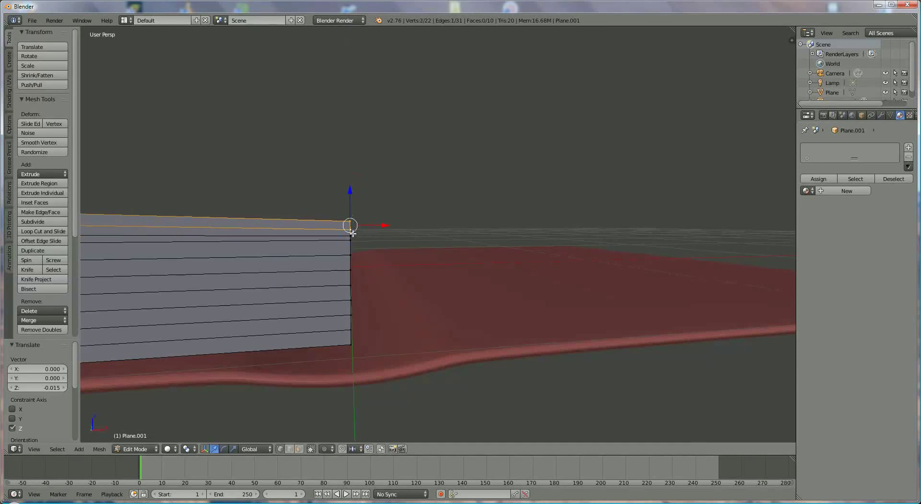
left_click_drag(354, 196, 354, 218)
scroll(367, 243, "down", 5)
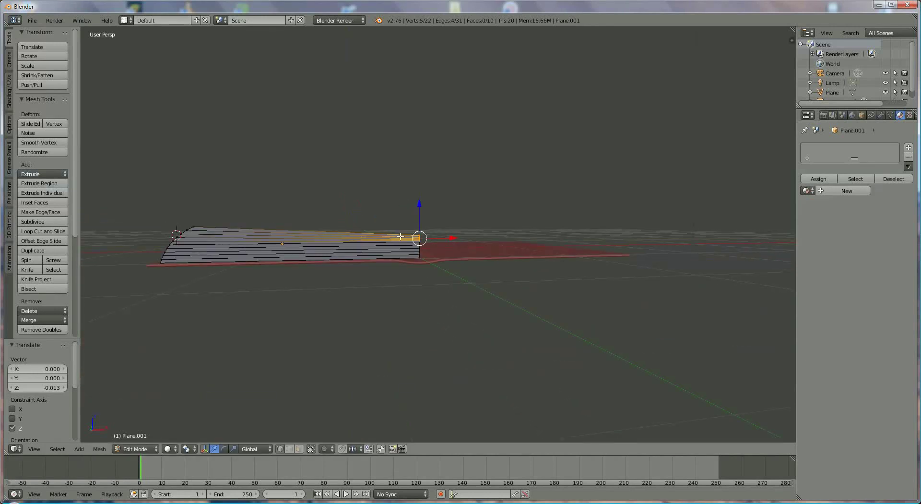
scroll(400, 236, "up", 5)
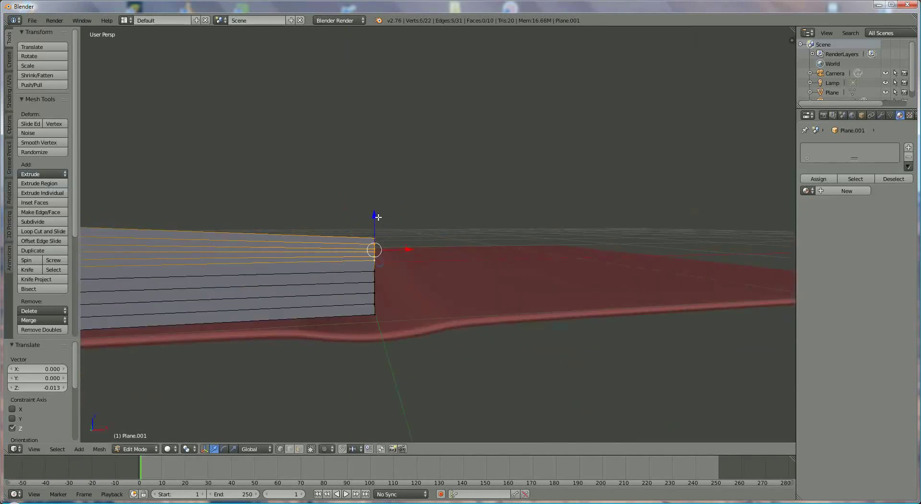
left_click_drag(374, 214, 375, 222)
scroll(384, 256, "down", 3)
scroll(384, 255, "down", 3)
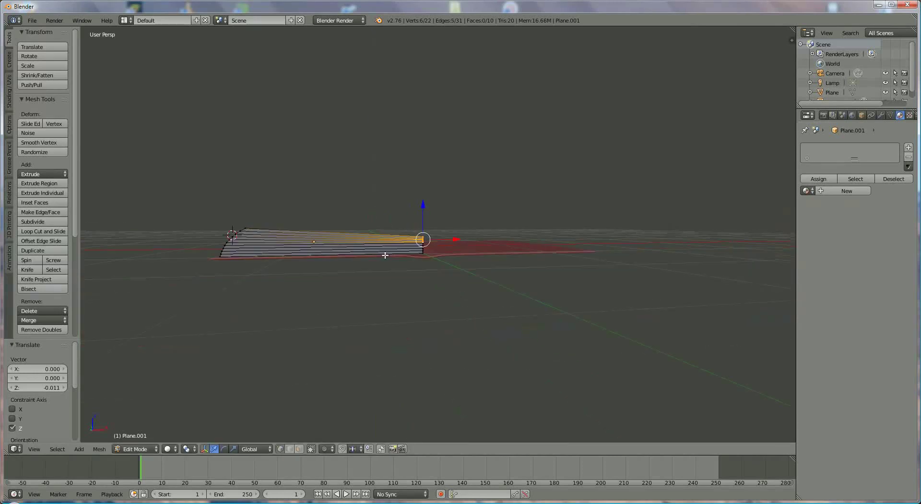
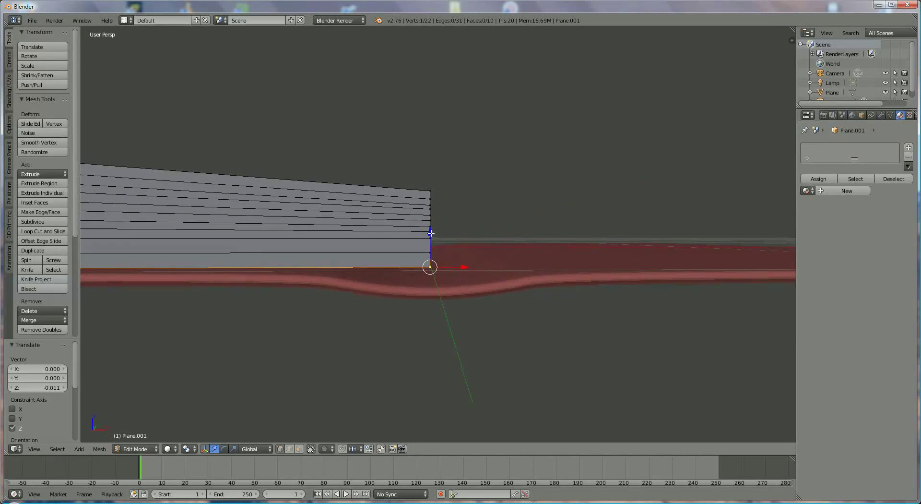
Step: Lower the plane's bottom inner corner vertex about 0.001 along Z and subdivide the bottom edge three times
left_click_drag(431, 233, 431, 235)
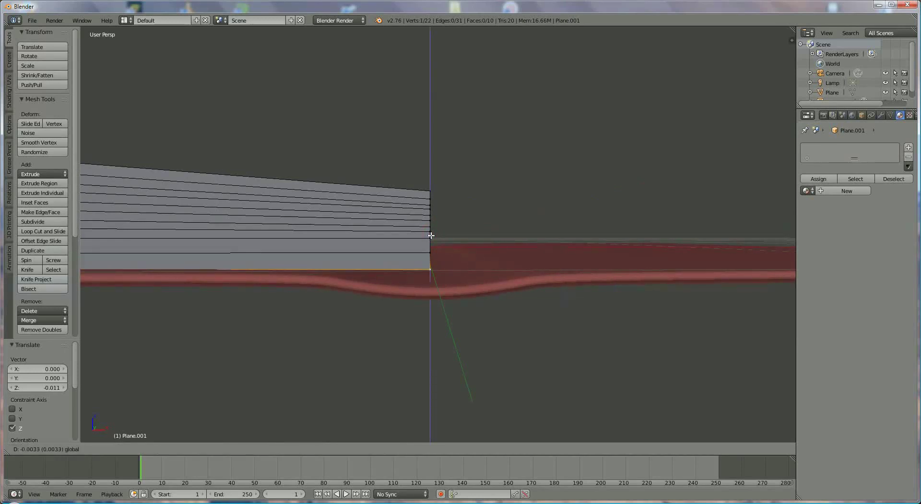
left_click_drag(431, 235, 431, 234)
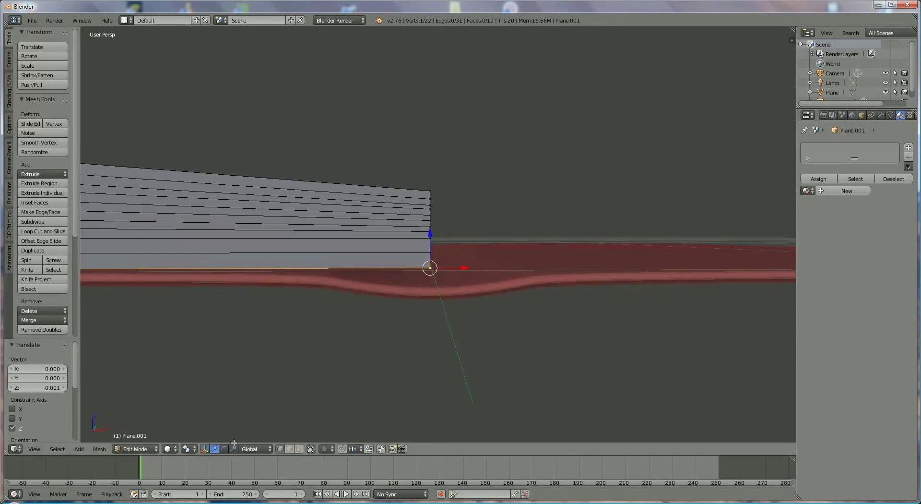
left_click(289, 448)
right_click(347, 268)
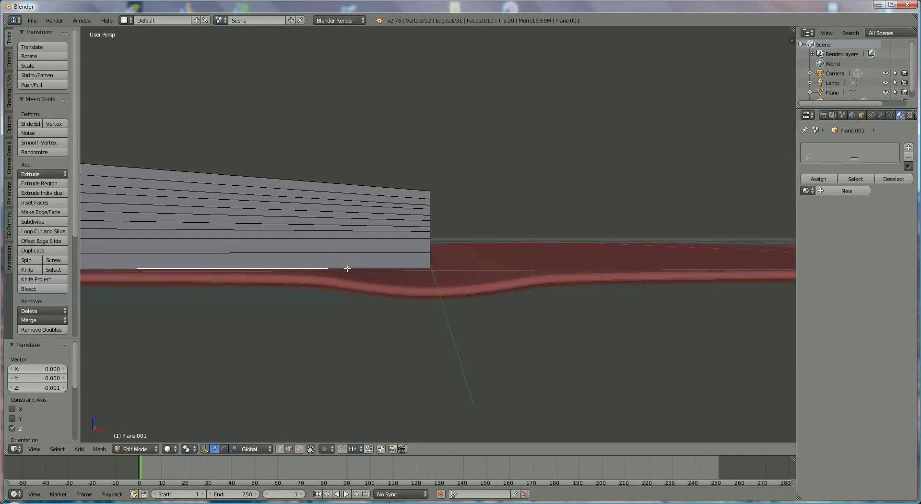
left_click(37, 222)
left_click(40, 222)
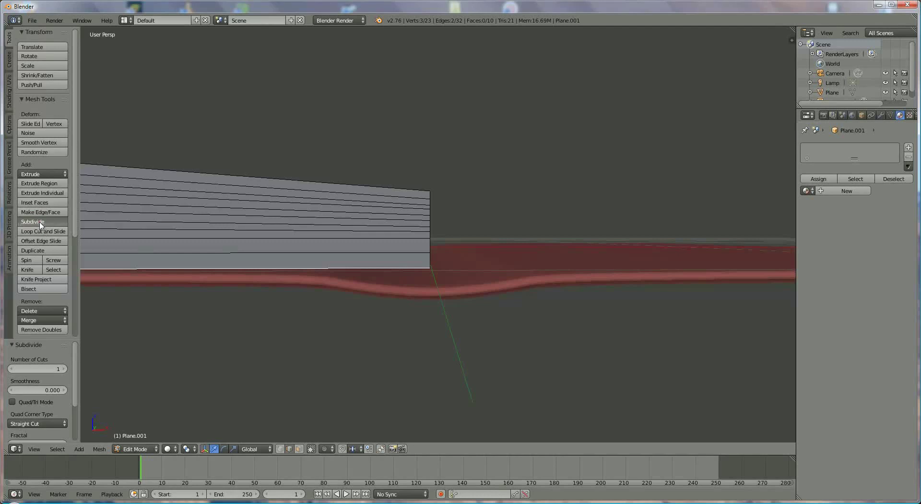
left_click(40, 223)
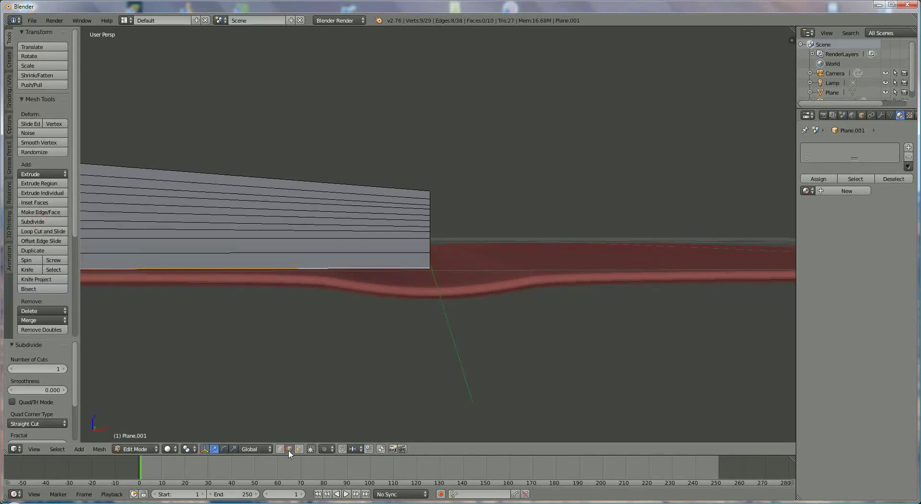
Step: Subdivide the bottom edge's innermost segment, next to the spine groove, twice
right_click(396, 269)
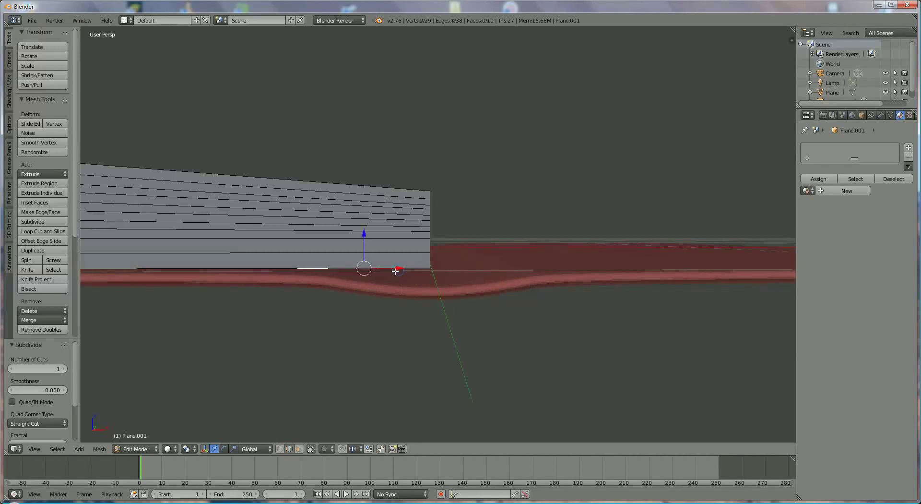
left_click(39, 224)
middle_click_drag(314, 304, 323, 263)
scroll(323, 263, "up", 4)
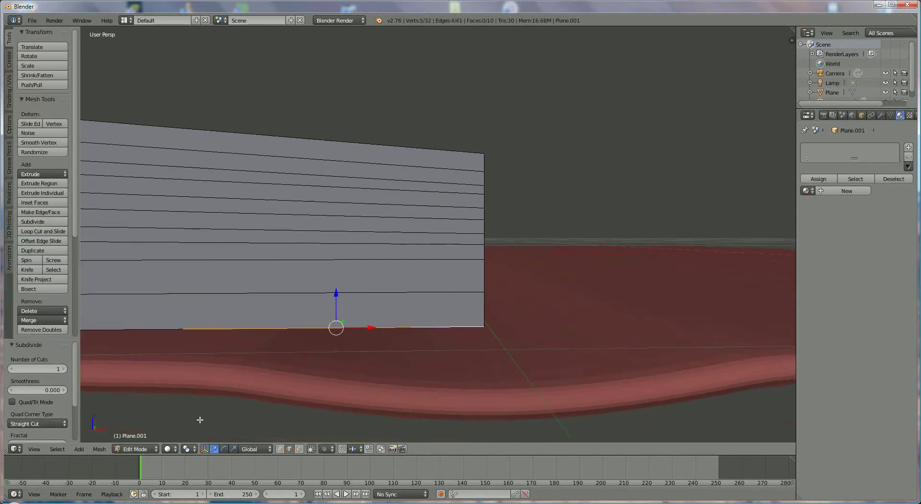
Step: In vertex selection, select the five bottom-edge vertices nearest the spine and lower them about 0.003 along Z
left_click(279, 449)
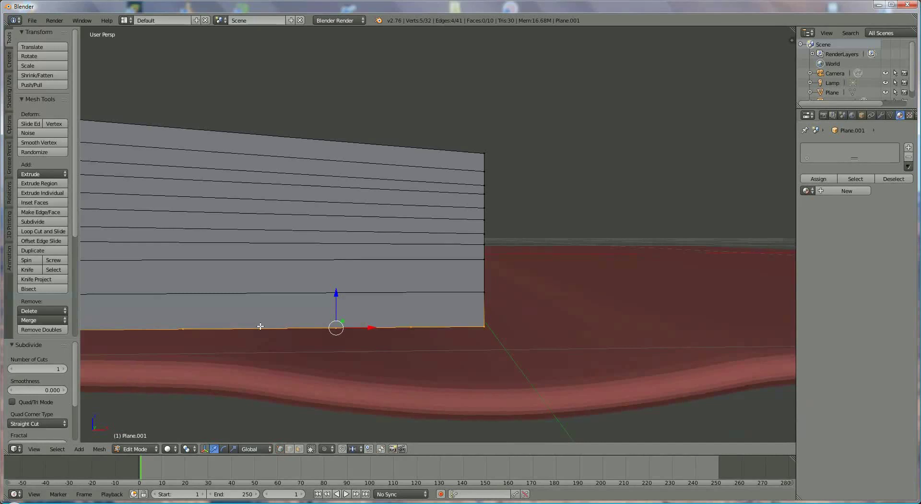
right_click(181, 330)
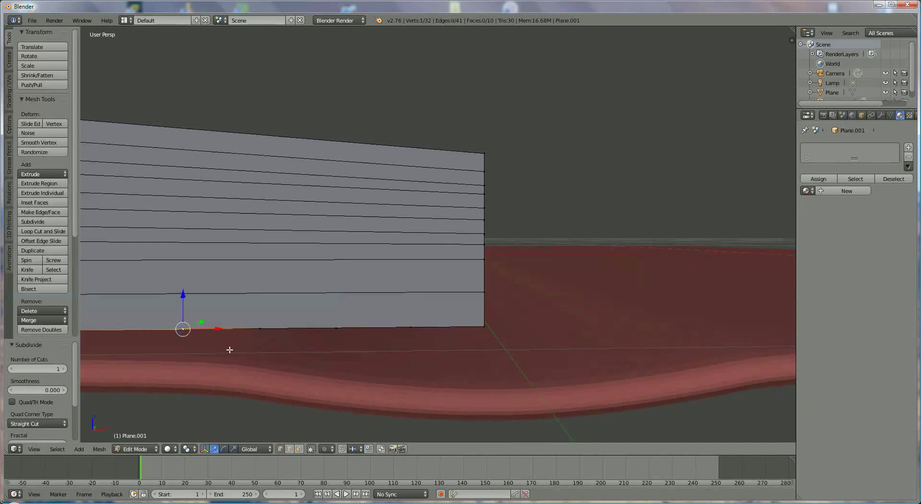
right_click(259, 329, "shift")
right_click(336, 328, "shift")
right_click(411, 327, "shift")
right_click(483, 328, "shift")
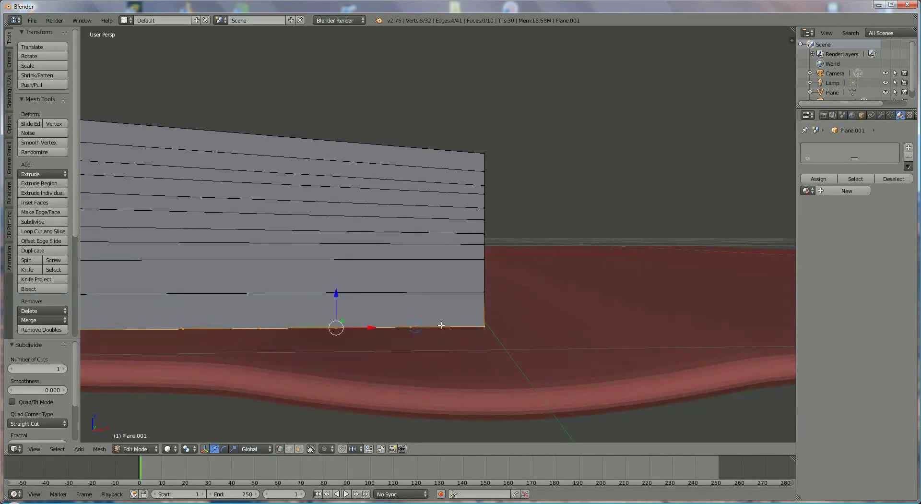
key("g")
key("z")
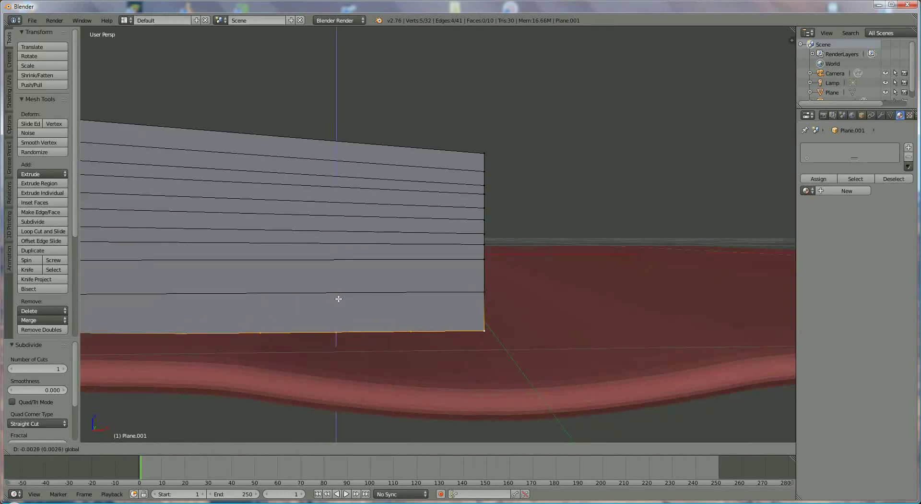
left_click(338, 300)
Step: Deselect the outermost of the five vertices, lower the other four along Z toward the groove, and drop the next outermost from the selection
right_click(171, 336, "shift")
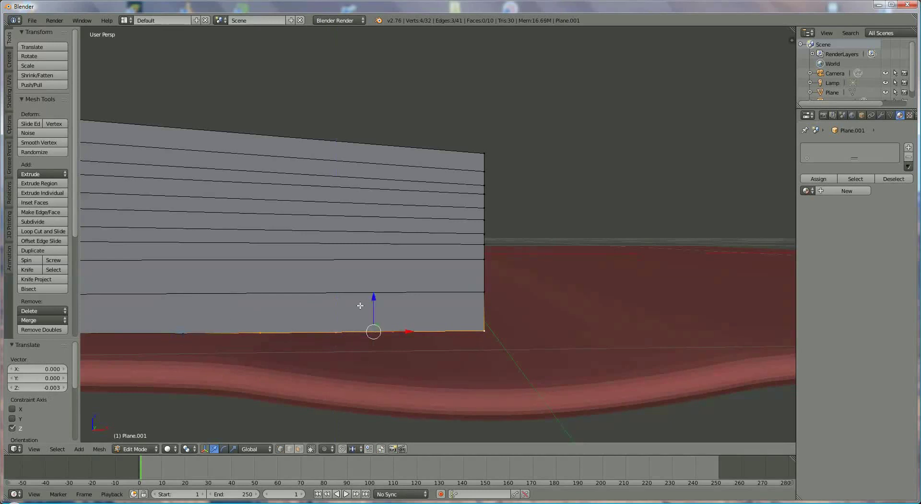
left_click_drag(373, 299, 411, 302)
right_click(268, 335, "shift")
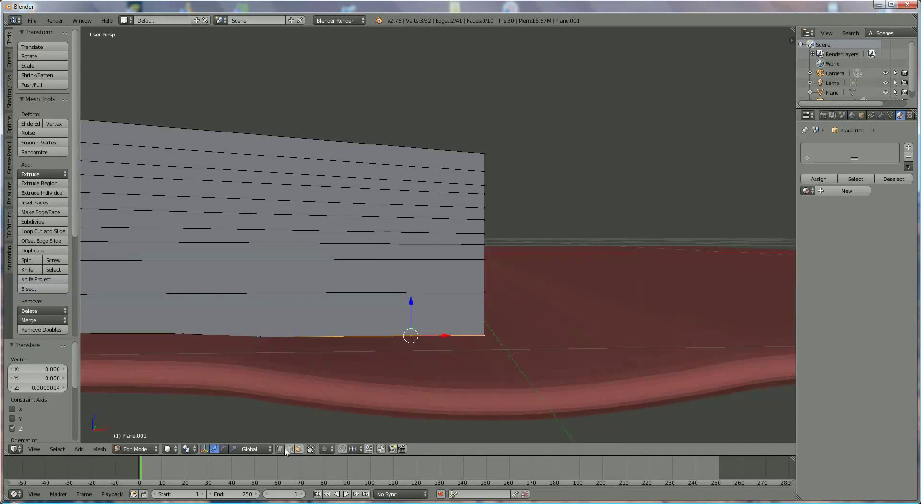
Step: Subdivide the bottom-edge segment between the fourth and third vertices from the inner corner once, and return to vertex selection
right_click(294, 339)
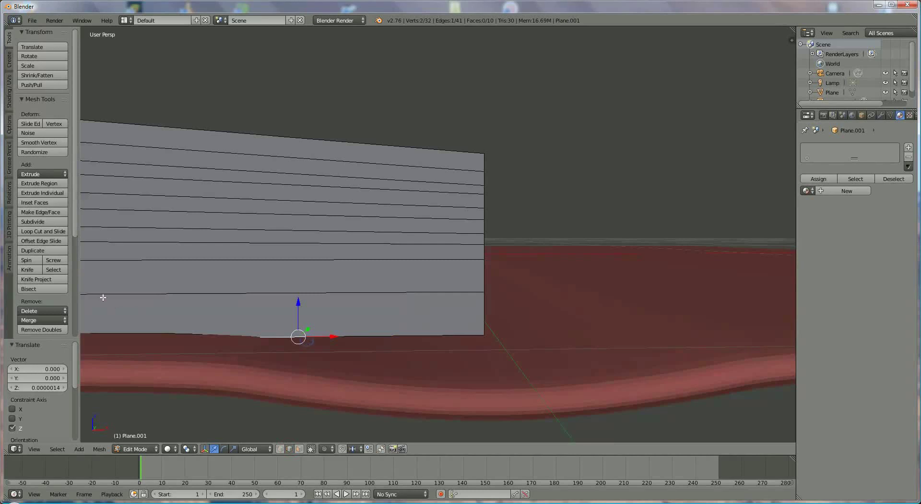
left_click(46, 222)
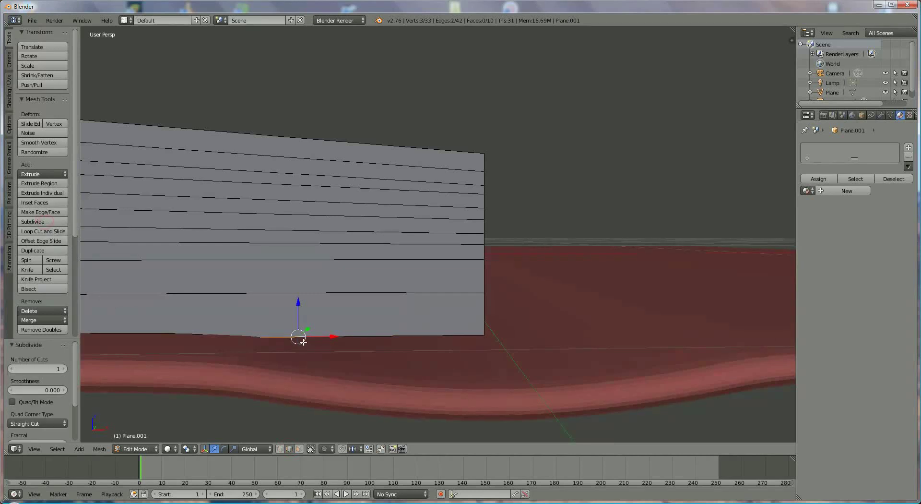
left_click(280, 448)
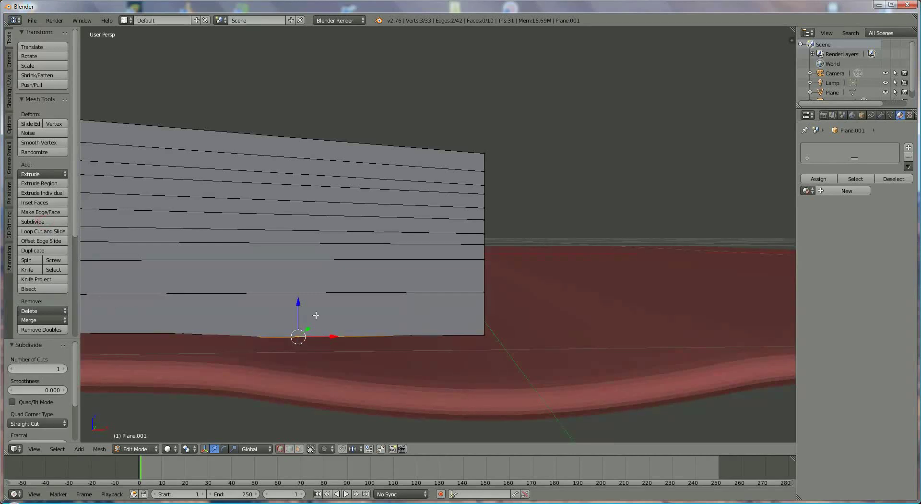
Step: Select the new midpoint vertex and the three bottom vertices inward of it, and lower them about 0.003 along Z
right_click(299, 337)
right_click(340, 336, "shift")
right_click(409, 334, "shift")
right_click(482, 334, "shift")
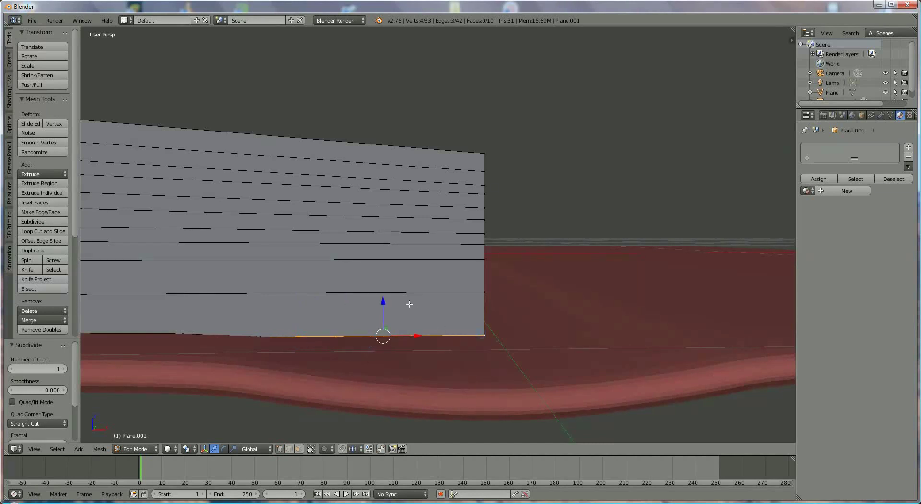
key("g")
key("z")
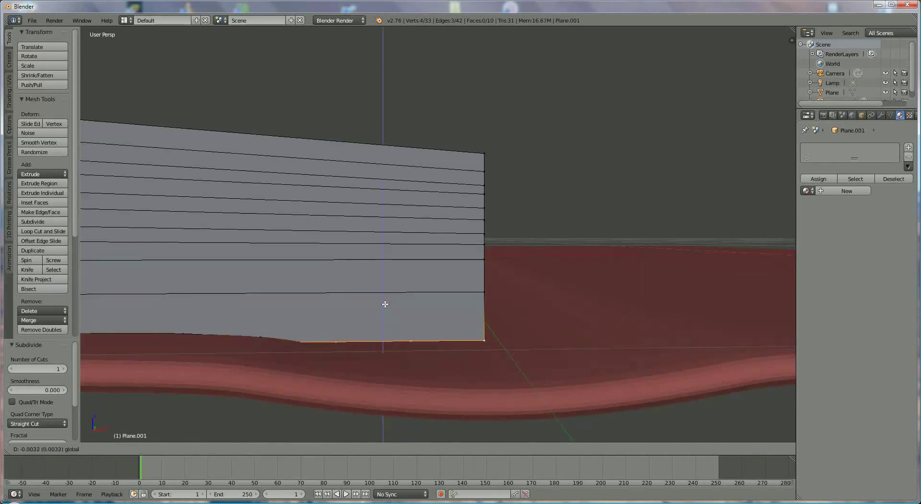
left_click(384, 304)
Step: Deselect the outermost selected vertex twice, lowering the remaining three about 0.004 and the last two about 0.001 along Z
right_click(301, 343, "shift")
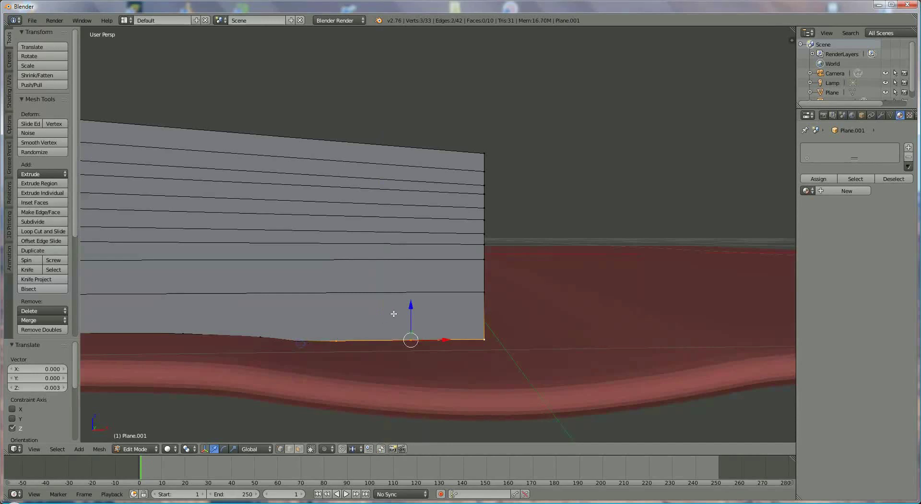
key("g")
key("z")
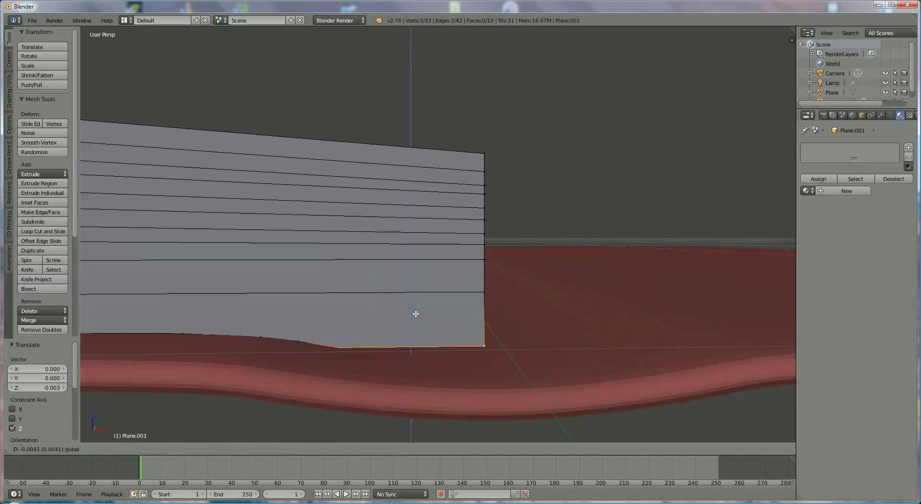
left_click(415, 312)
right_click(342, 349, "shift")
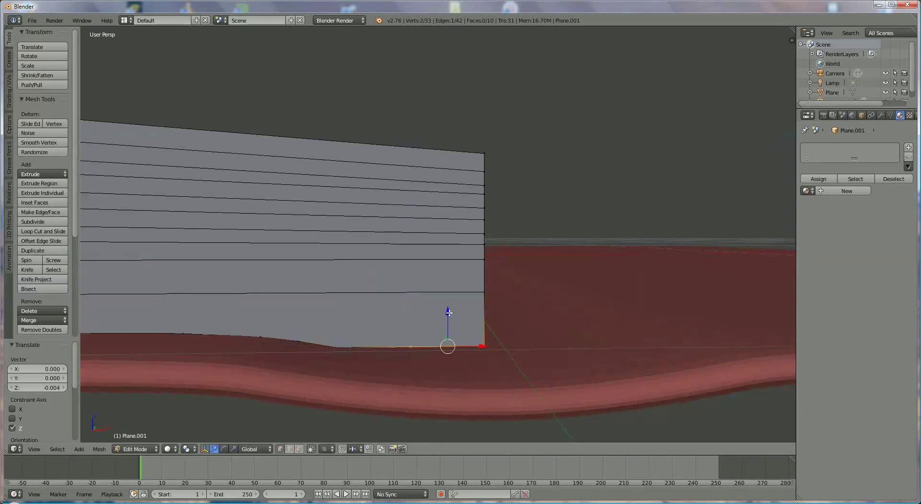
left_click_drag(448, 312, 450, 312)
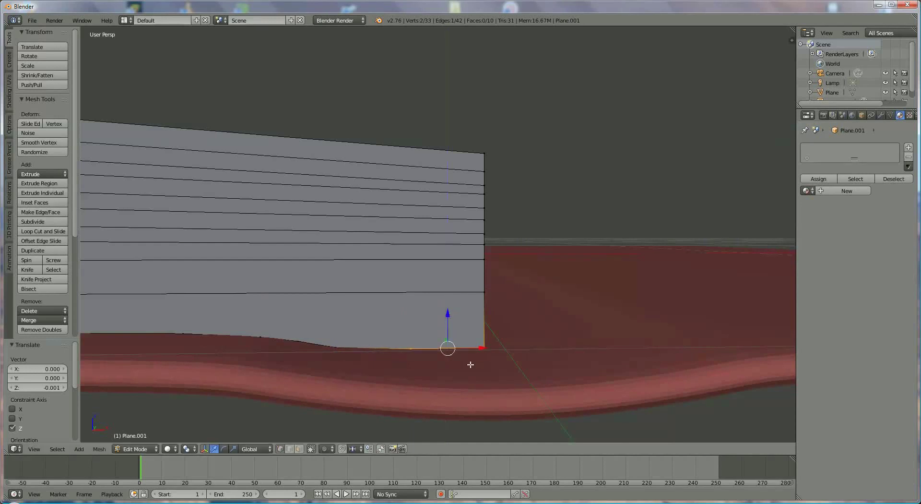
scroll(447, 329, "down", 5)
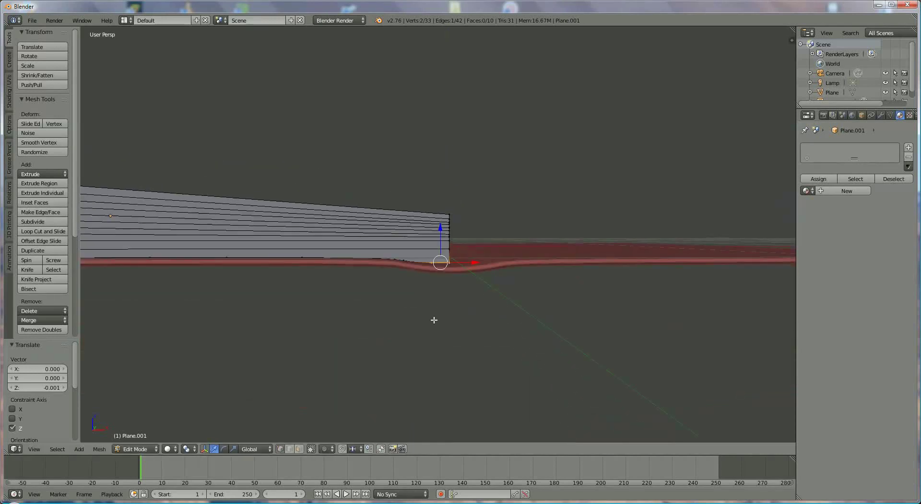
scroll(425, 321, "up", 5)
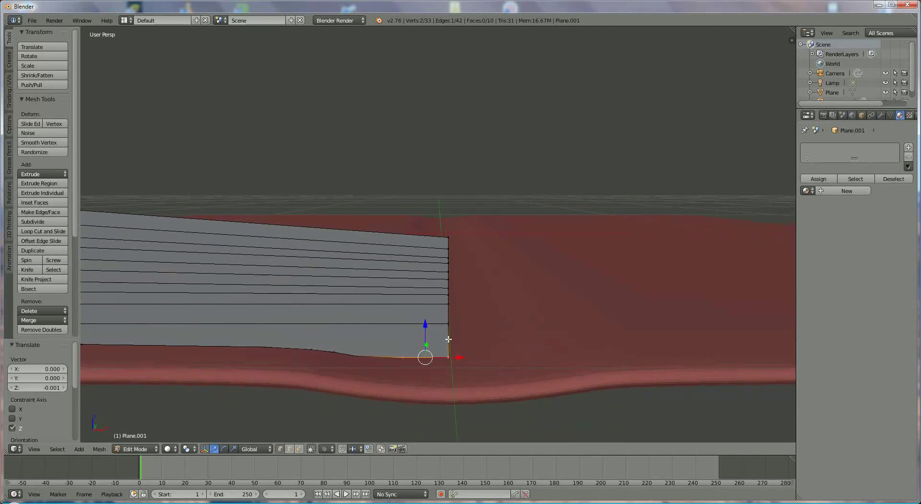
scroll(440, 302, "up", 4, "shift")
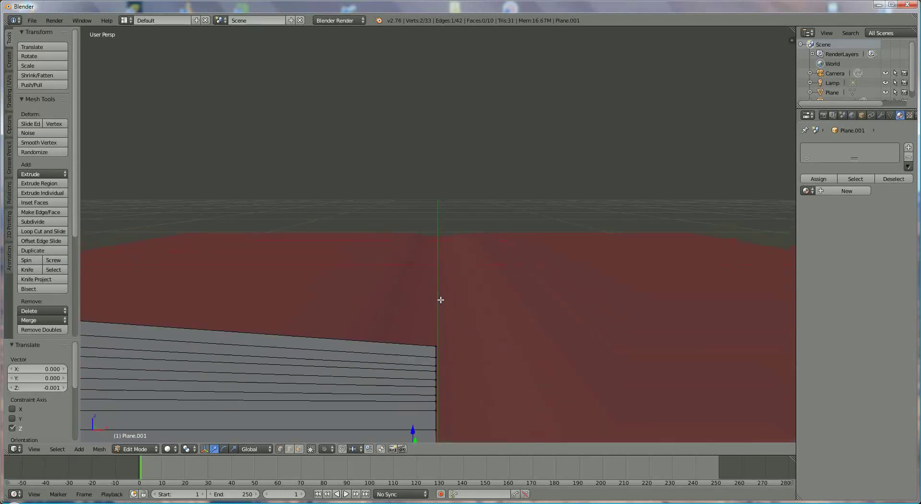
scroll(442, 290, "down", 4, "shift")
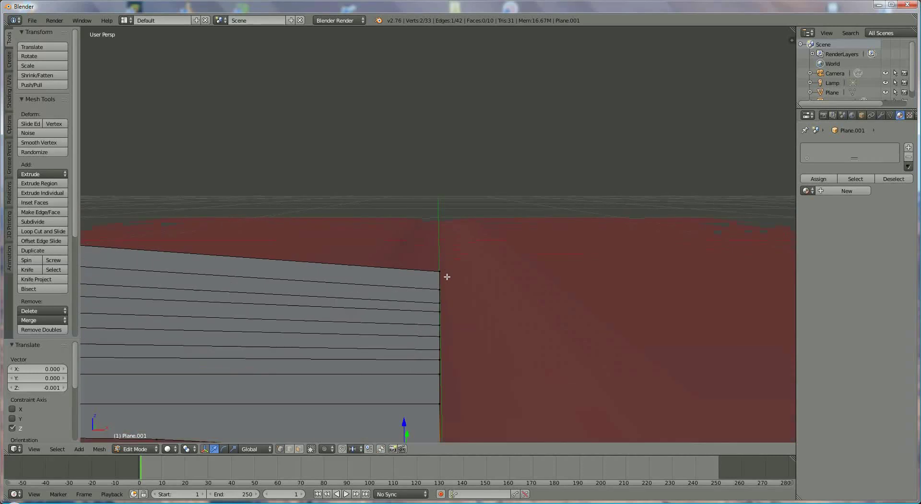
Step: Select the ten inner-end vertices of the page block profile above its bottom corner and shift them about -0.001 along X
scroll(450, 337, "down", 3, "shift")
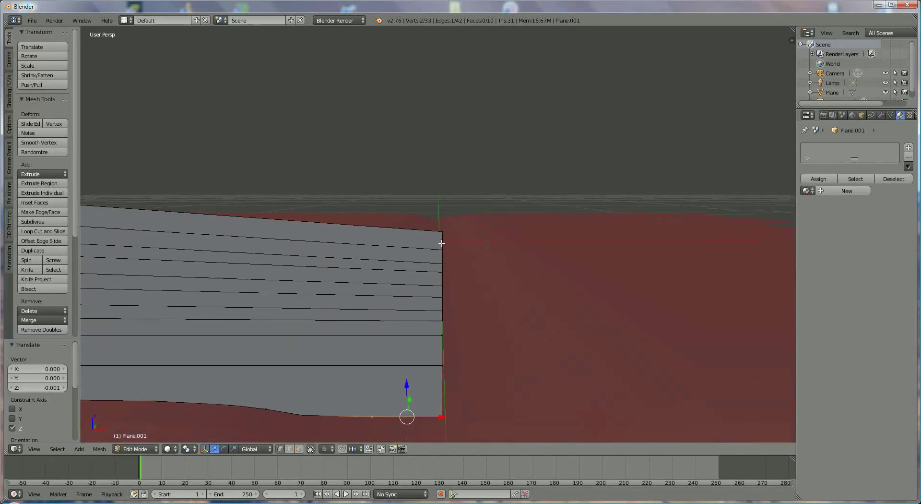
right_click(441, 232)
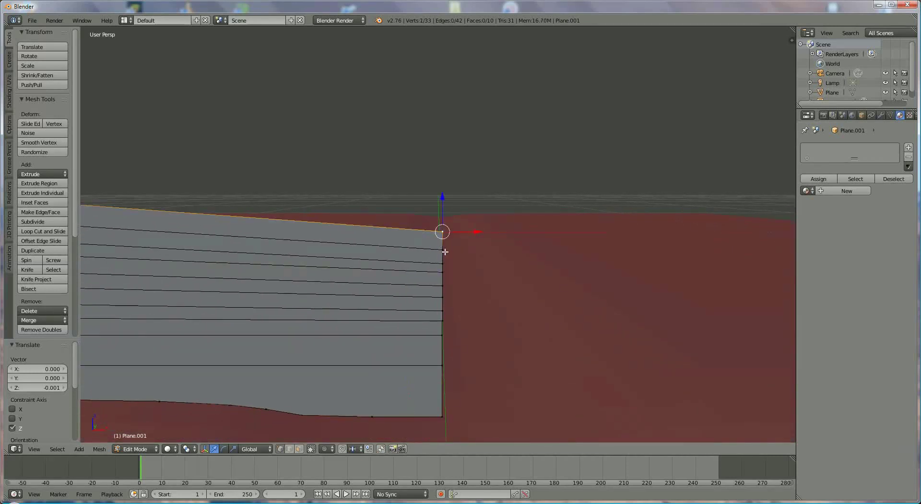
right_click(442, 249)
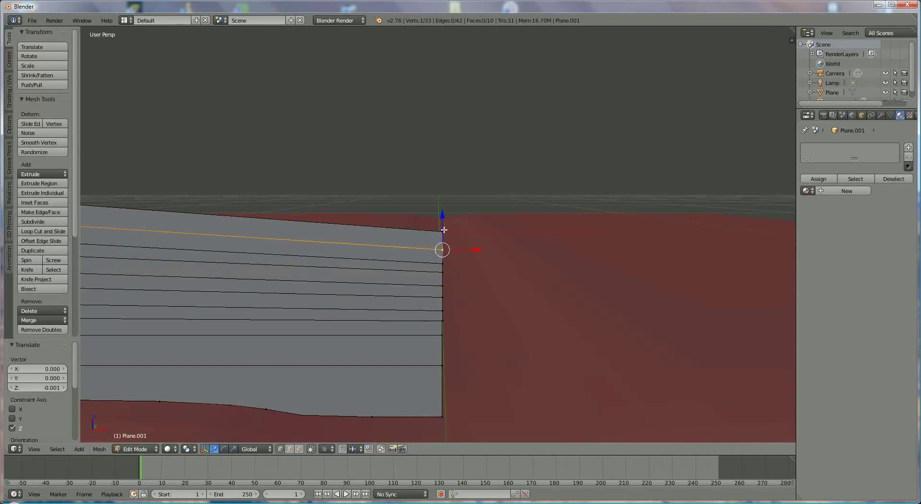
right_click(443, 231, "shift")
right_click(442, 262, "shift")
right_click(444, 271, "shift")
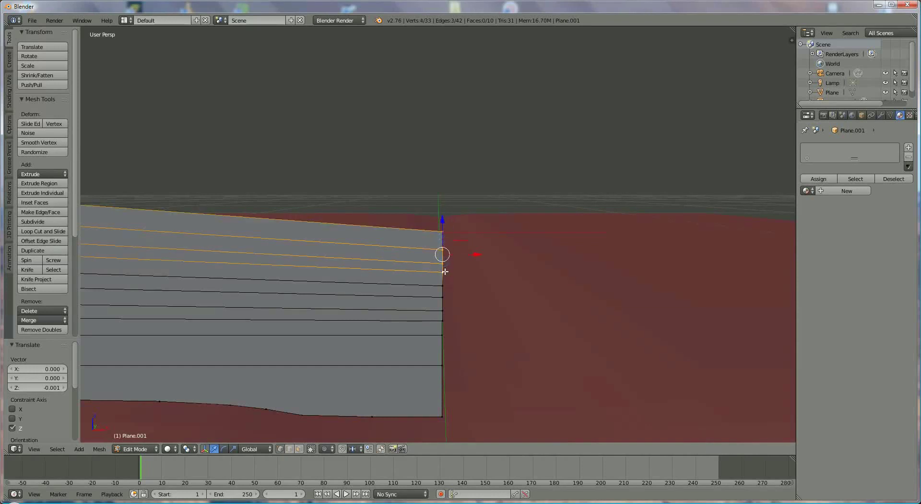
right_click(444, 286, "shift")
right_click(443, 297, "shift")
right_click(443, 310, "shift")
right_click(443, 321, "shift")
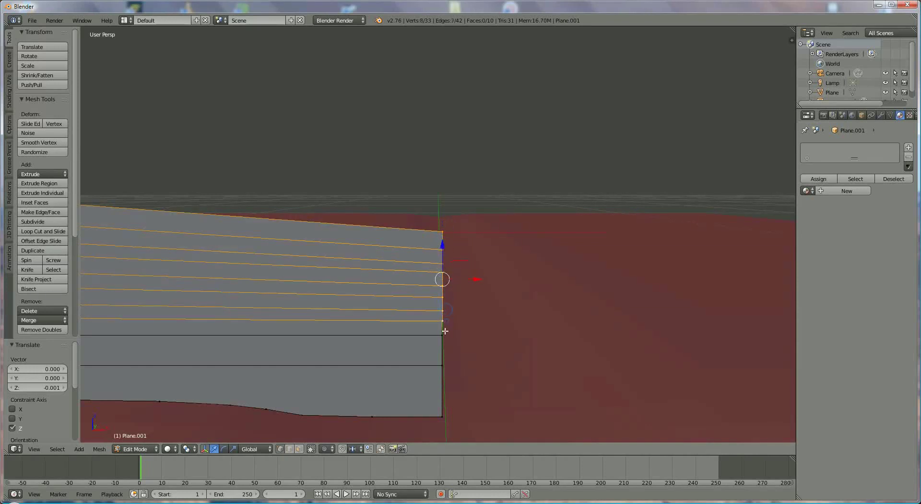
right_click(443, 335, "shift")
right_click(443, 365, "shift")
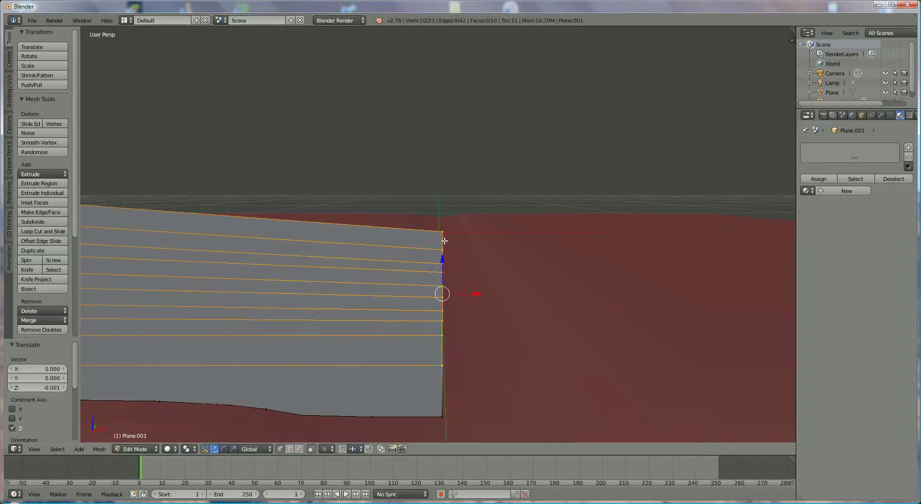
left_click_drag(476, 291, 474, 292)
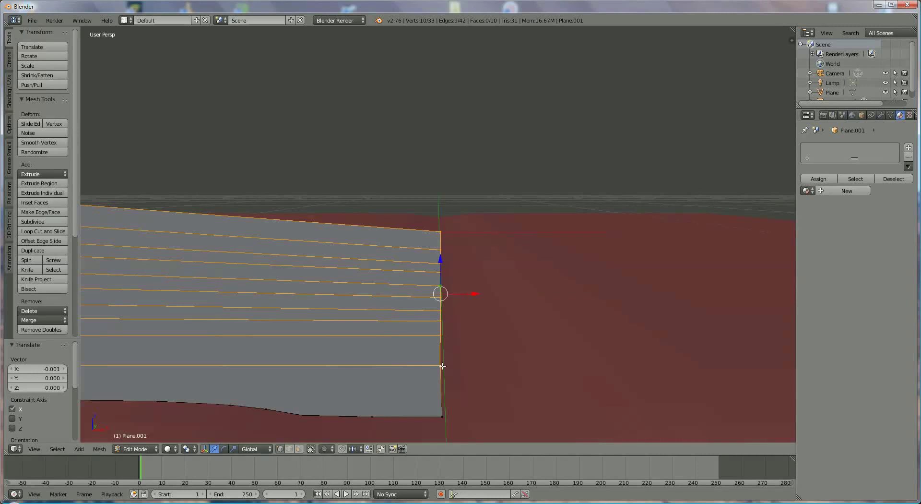
Step: Drop the lowest selected vertex twice, shifting the remaining nine and then the remaining eight about -0.001 along X each time
right_click(442, 366, "shift")
left_click_drag(474, 287, 471, 286)
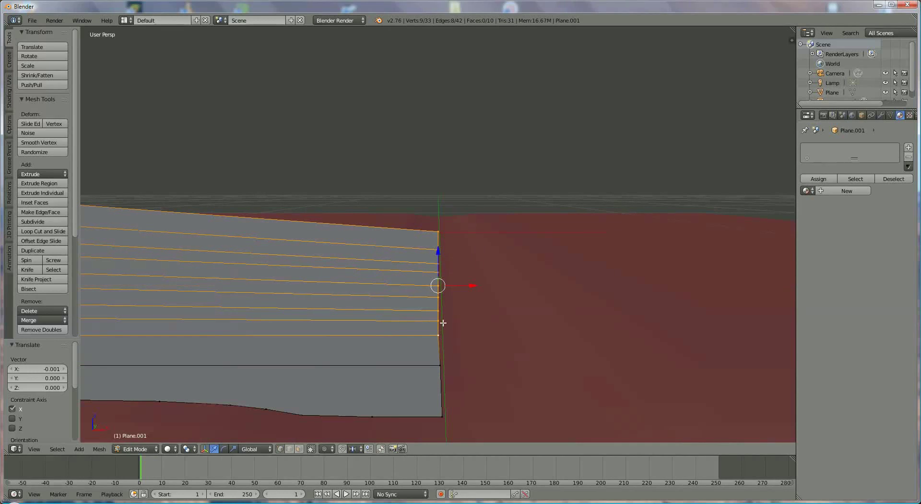
right_click(439, 335, "shift")
left_click_drag(473, 283, 467, 286)
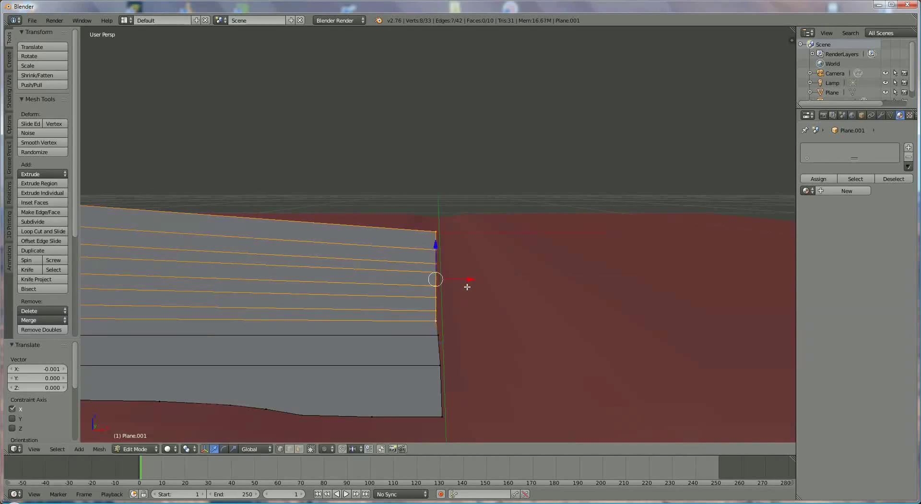
Step: Round the upper inner end by deselecting its vertices from the bottom up and shifting the rest toward negative X, the topmost finally by about -0.014
right_click(440, 310, "shift")
right_click(437, 320, "shift")
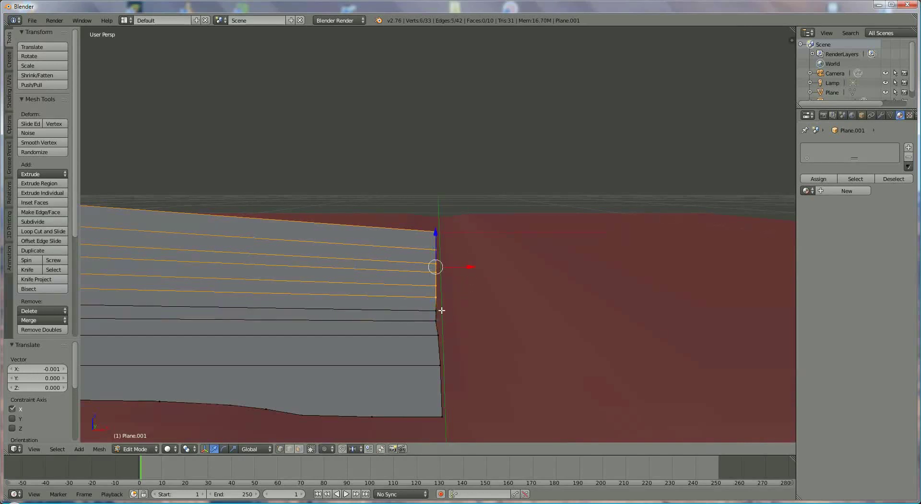
right_click(439, 310, "shift")
left_click_drag(471, 273, 409, 237)
right_click(436, 296, "shift")
right_click(435, 300, "shift")
right_click(433, 307, "shift")
right_click(426, 297, "shift")
right_click(423, 285, "shift")
right_click(424, 270, "shift")
right_click(411, 264, "shift")
right_click(417, 251, "shift")
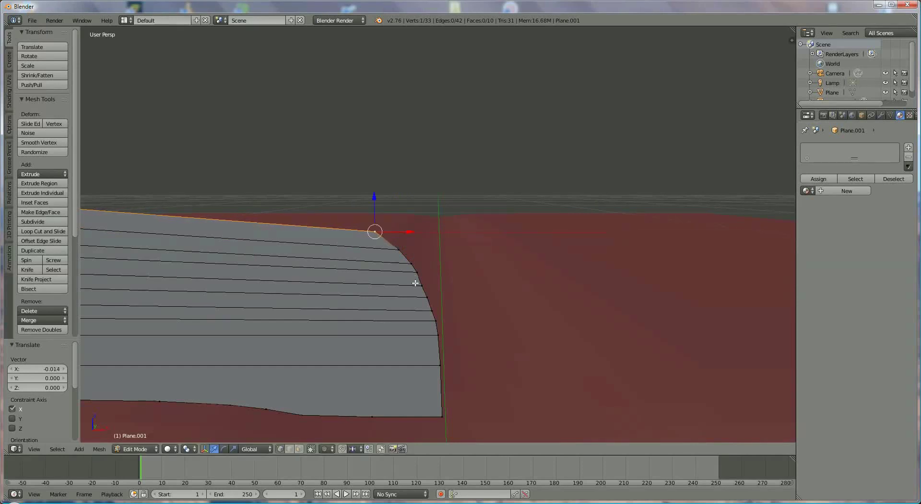
Step: Shift the top four inner-end vertices together about -0.003 along X, and select the seventh vertex from the top
right_click(417, 272, "ctrl")
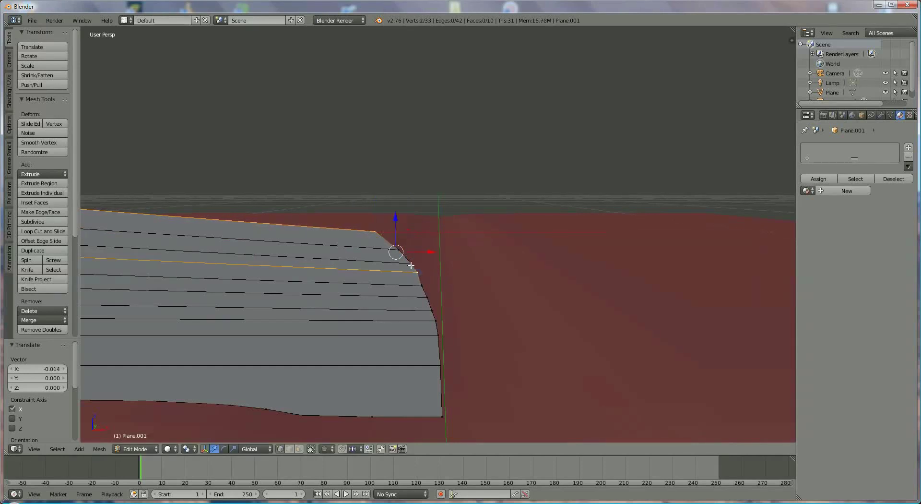
left_click_drag(431, 253, 427, 256)
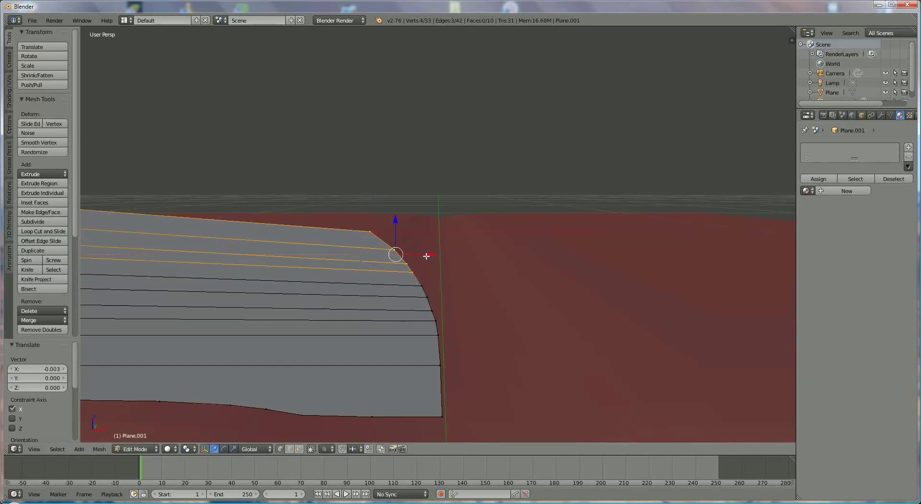
right_click(435, 308)
left_click_drag(458, 309, 458, 309)
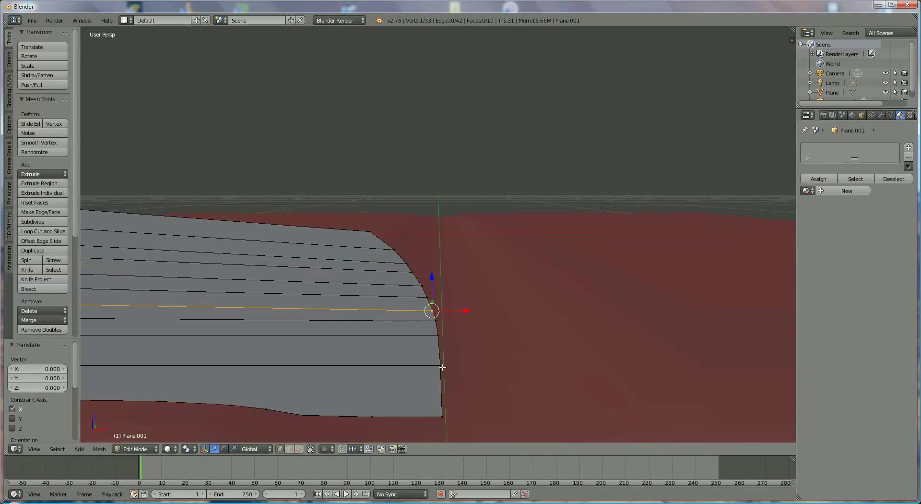
Step: Shift the inner end's bottom corner vertex about 0.002 along X and adjust the vertex above it along X to smooth the curve
right_click(441, 366)
left_click_drag(462, 367, 464, 368)
right_click(443, 416)
left_click_drag(479, 418, 481, 417)
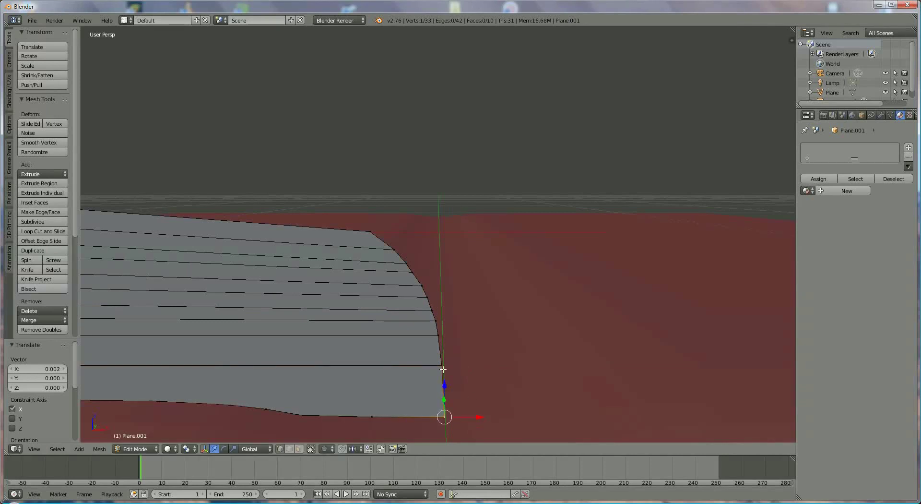
right_click(443, 367)
left_click_drag(477, 364, 475, 367)
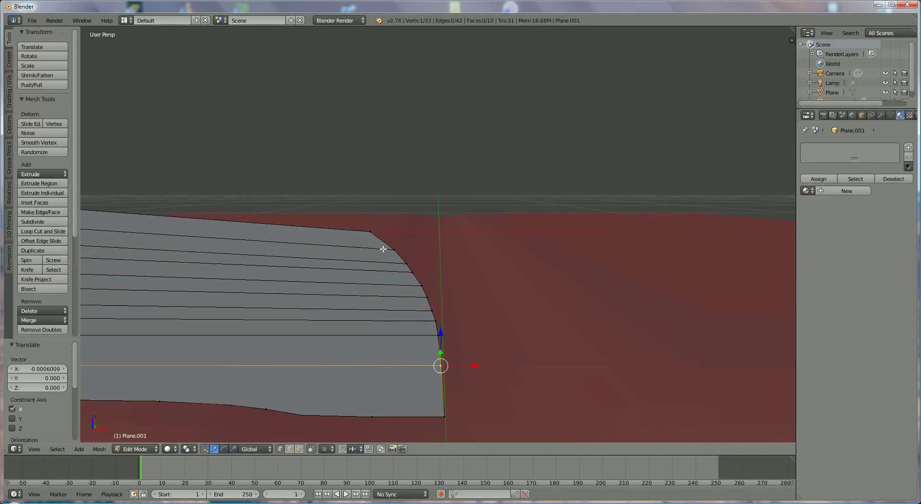
Step: Extrude the whole page profile about 1.922 along Y across the cover, and move the extruded end a further 0.010 along Y
scroll(407, 270, "down", 2)
middle_click_drag(405, 268, 278, 300)
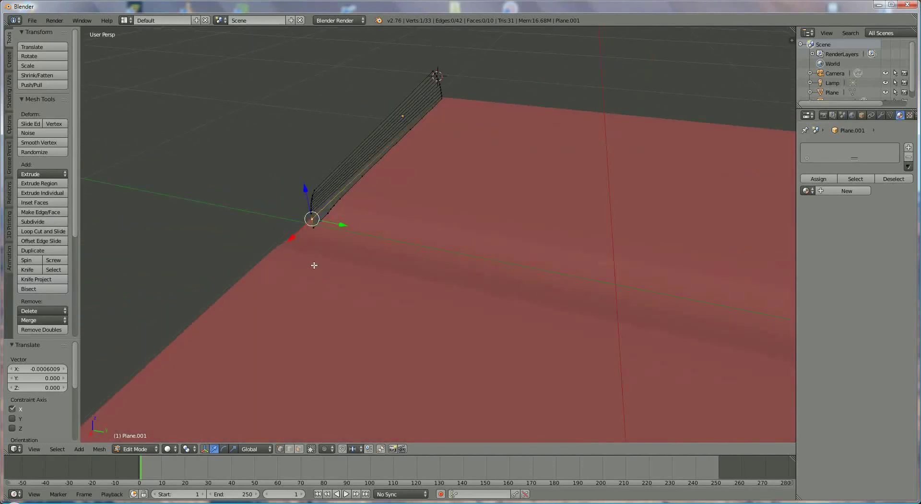
key("a")
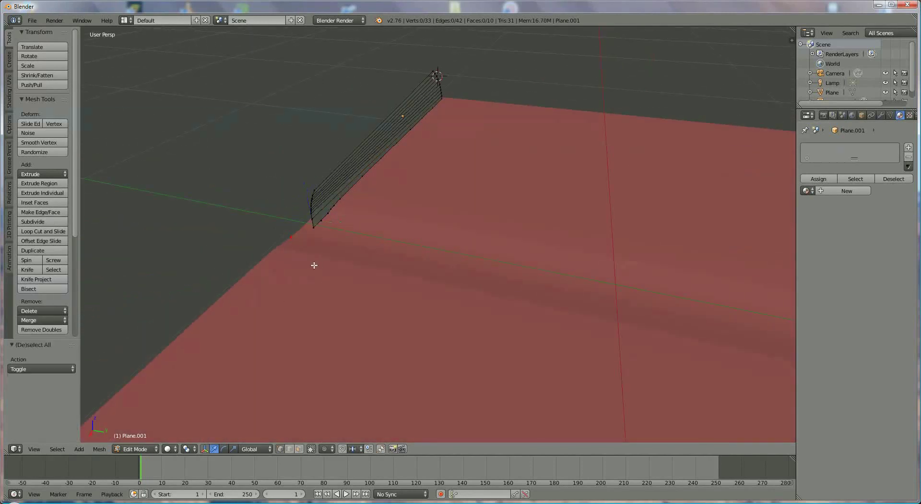
key("a")
scroll(384, 278, "down", 2)
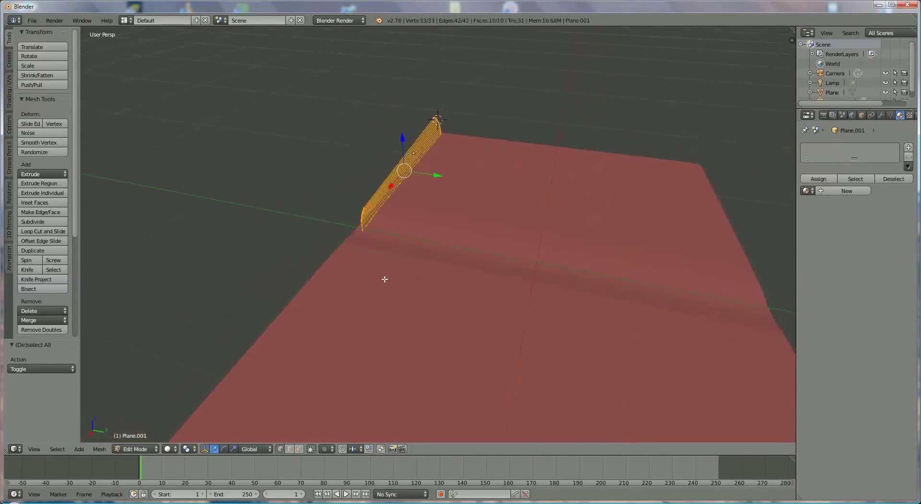
middle_click_drag(489, 268, 361, 263, "shift")
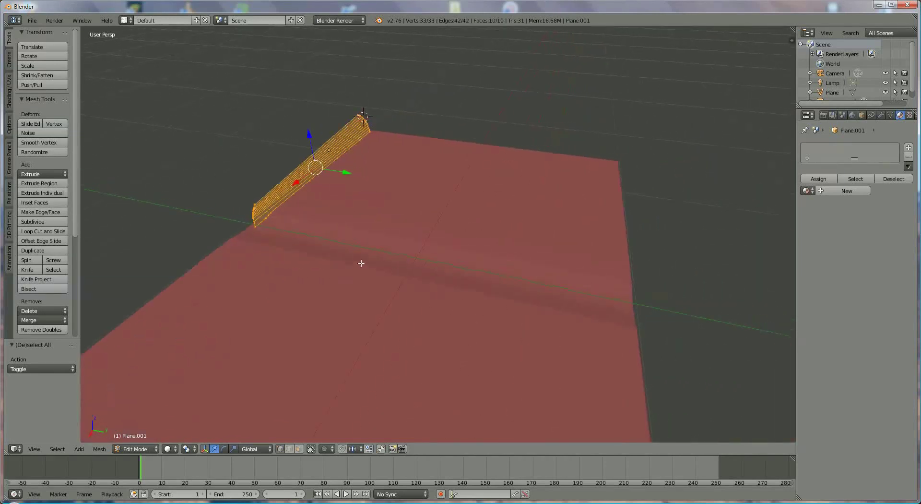
key("e")
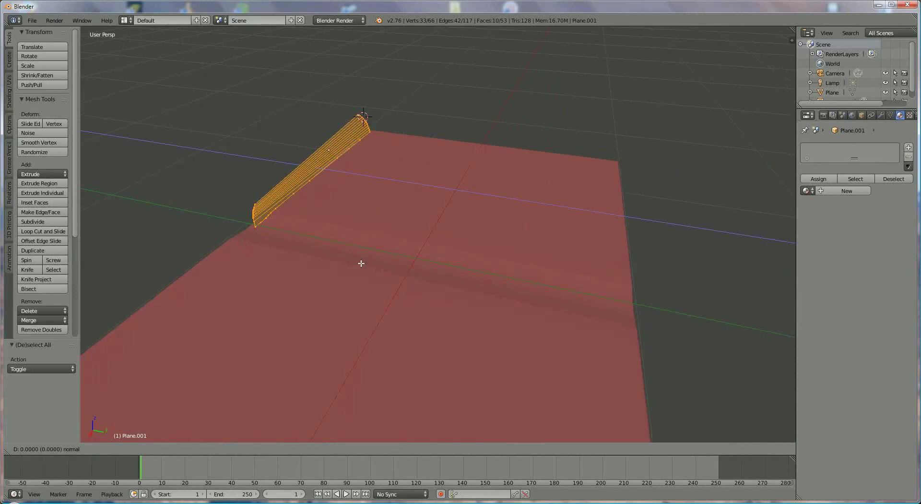
key("y")
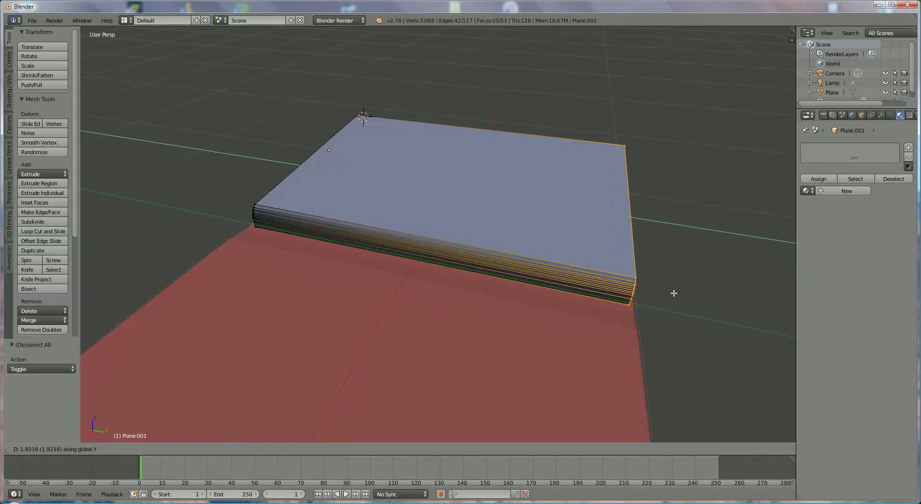
middle_click_drag(649, 301, 643, 284)
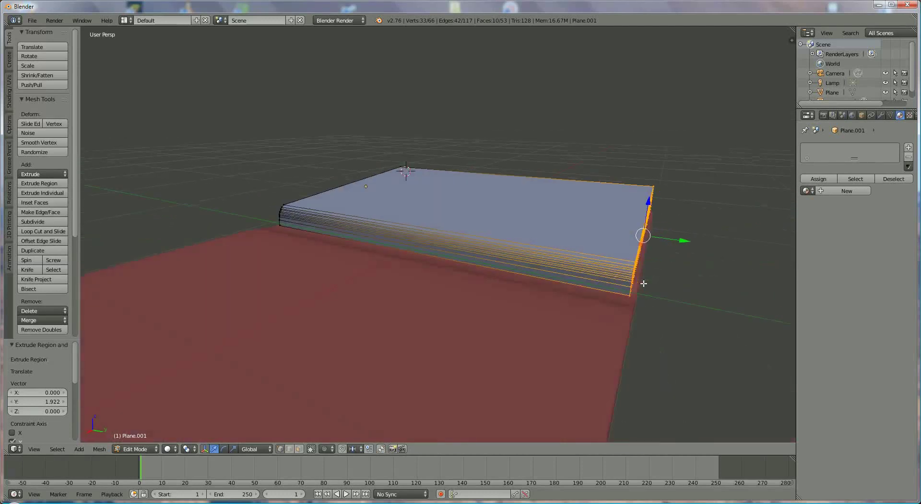
left_click_drag(684, 240, 686, 241)
Step: Return to Object Mode and center the page block on the cover by moving it about -0.021 and 0.002 along Y
left_click(136, 449)
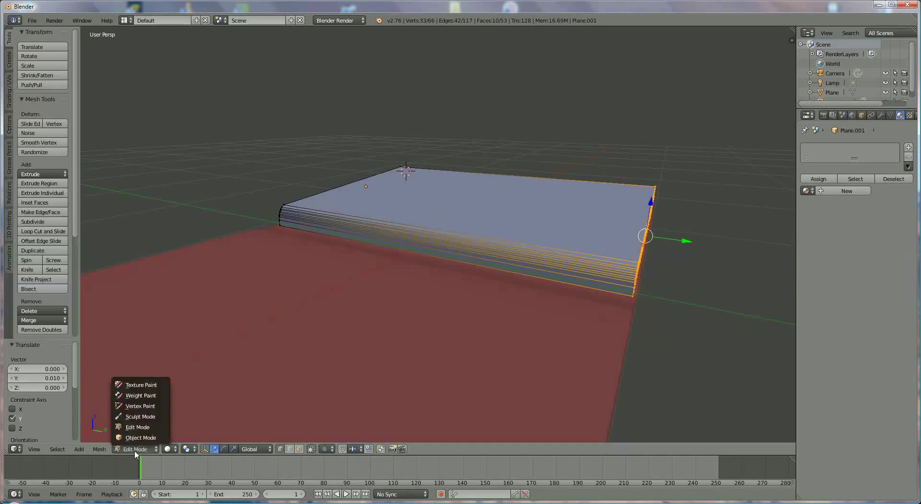
left_click(134, 438)
middle_click_drag(623, 312, 701, 304)
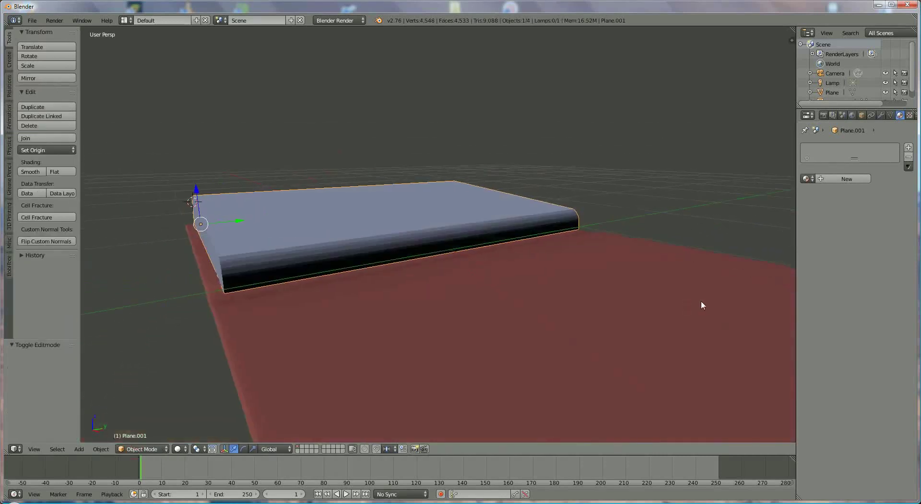
left_click_drag(231, 221, 227, 225)
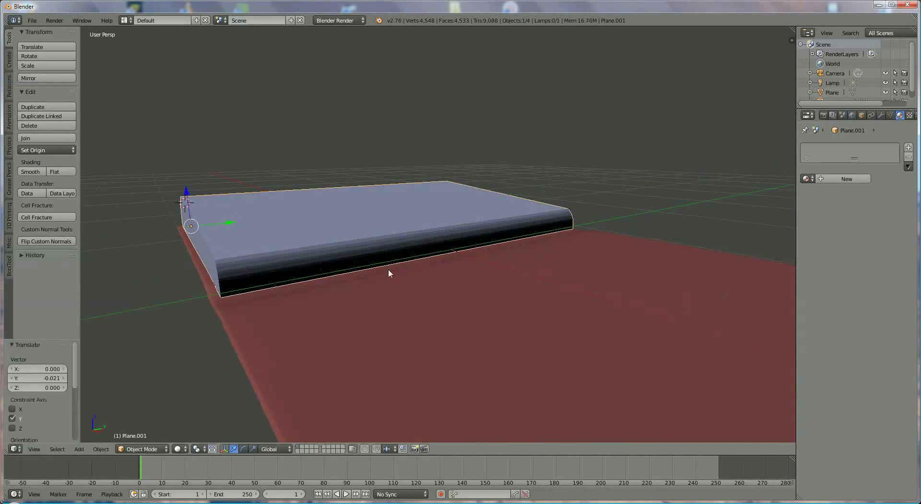
mouse_move(388, 268)
middle_mouse_down()
mouse_move(311, 273)
mouse_move(384, 277)
middle_mouse_up()
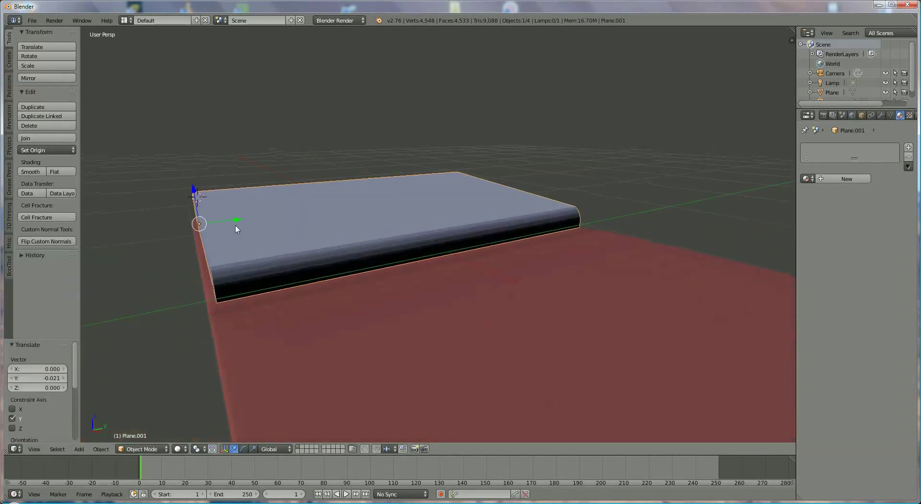
left_click_drag(234, 220, 235, 218)
Step: Apply smooth shading to the page block
middle_click_drag(255, 266, 486, 301)
scroll(487, 302, "down", 6)
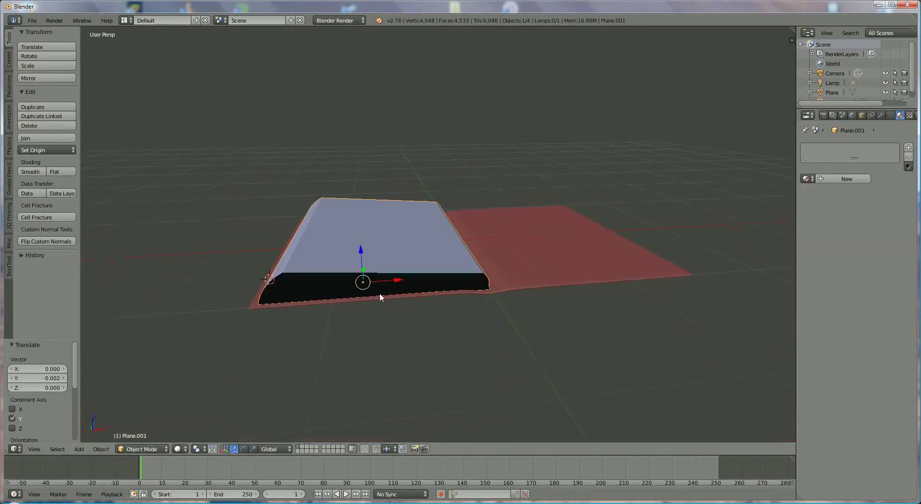
middle_click_drag(379, 293, 281, 253)
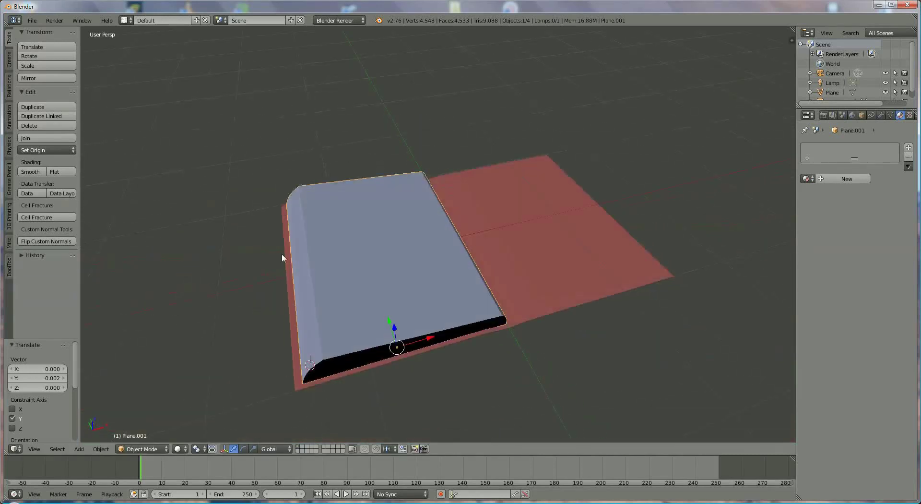
left_click(30, 171)
middle_click_drag(523, 299, 523, 283)
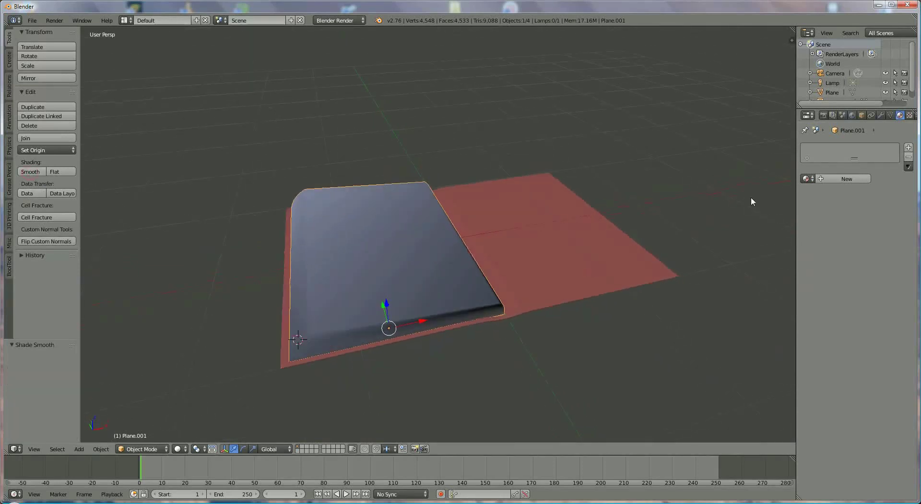
Step: Add a new material named white-cream to the page block and give it a light cream diffuse color
left_click(823, 178)
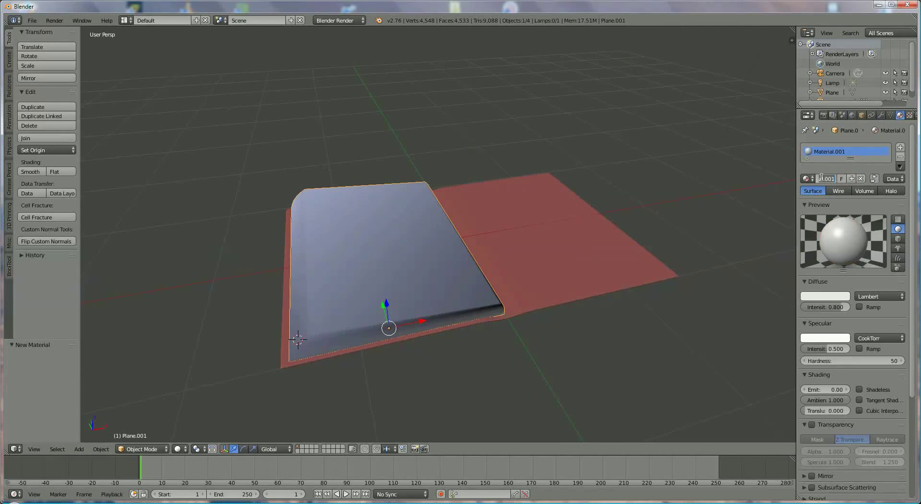
left_click(822, 178)
key("Return")
left_click(826, 296)
left_click_drag(798, 211, 797, 208)
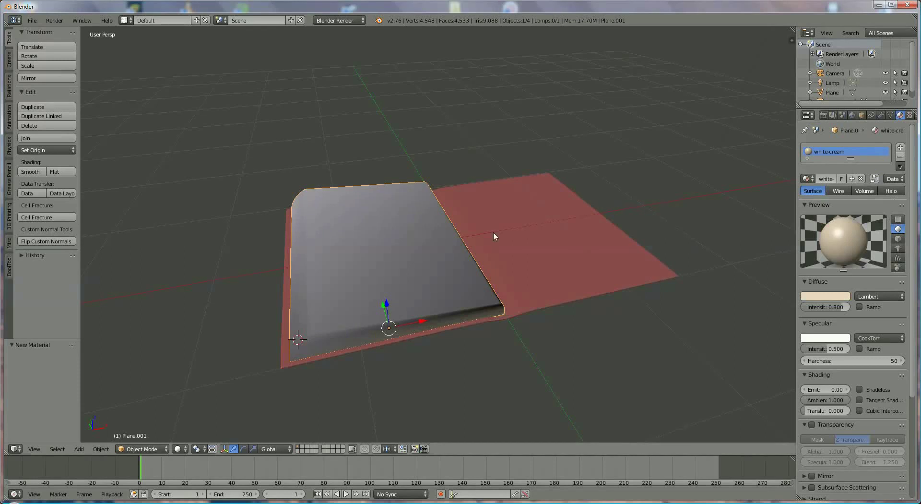
middle_click_drag(519, 263, 542, 262)
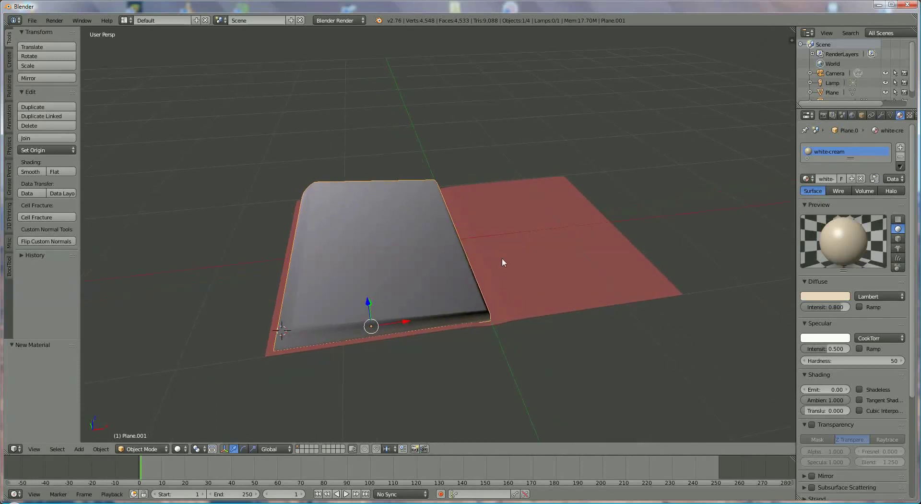
Step: Try to mirror the page block with a Mirror modifier, and remove the modifier
left_click(880, 115)
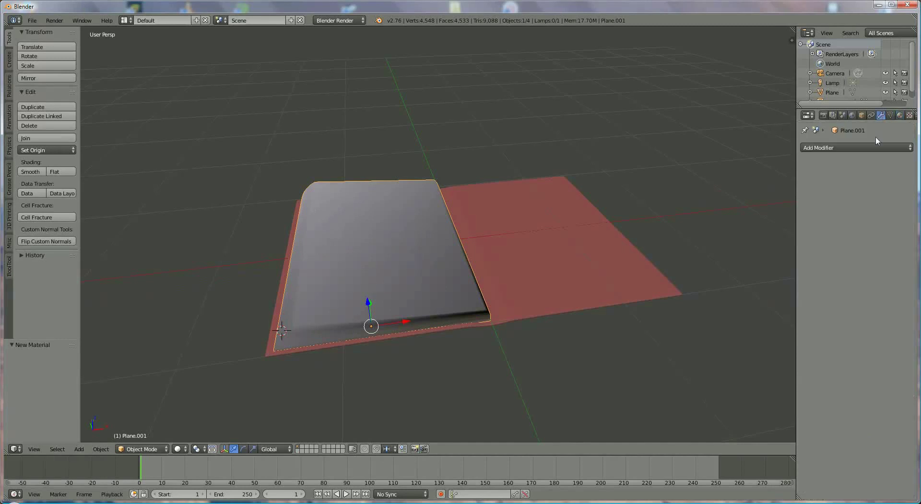
left_click(866, 148)
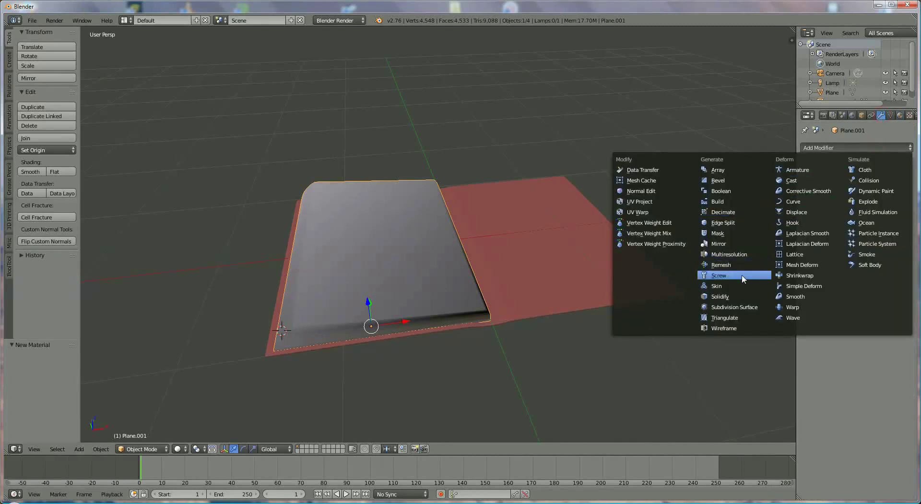
left_click(719, 243)
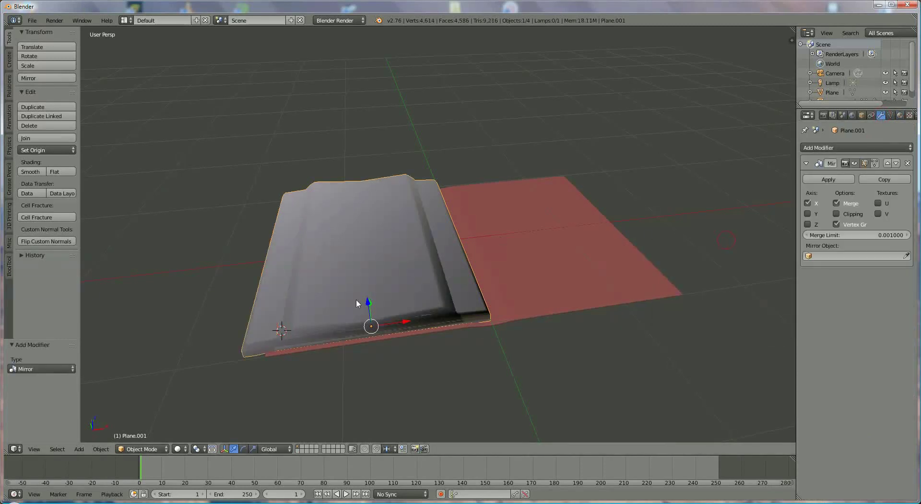
left_click(907, 163)
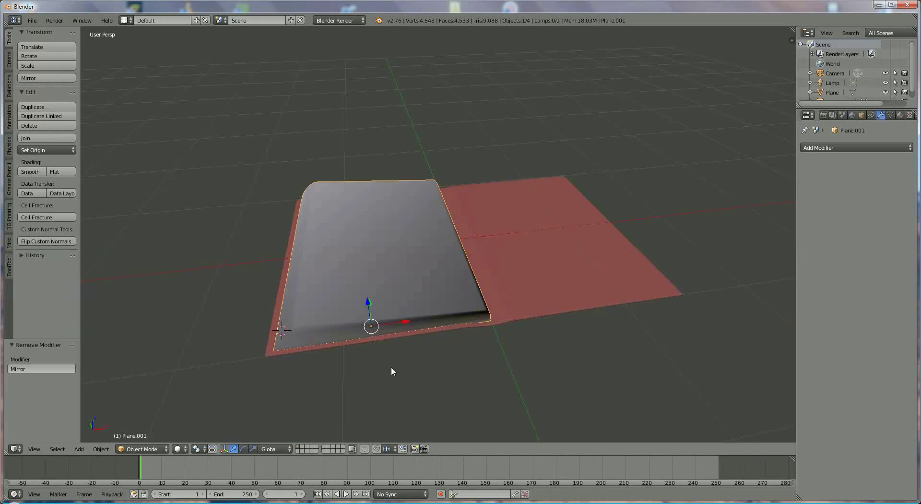
Step: Set the 3D cursor's location to 0 on X, Y and Z
key("n")
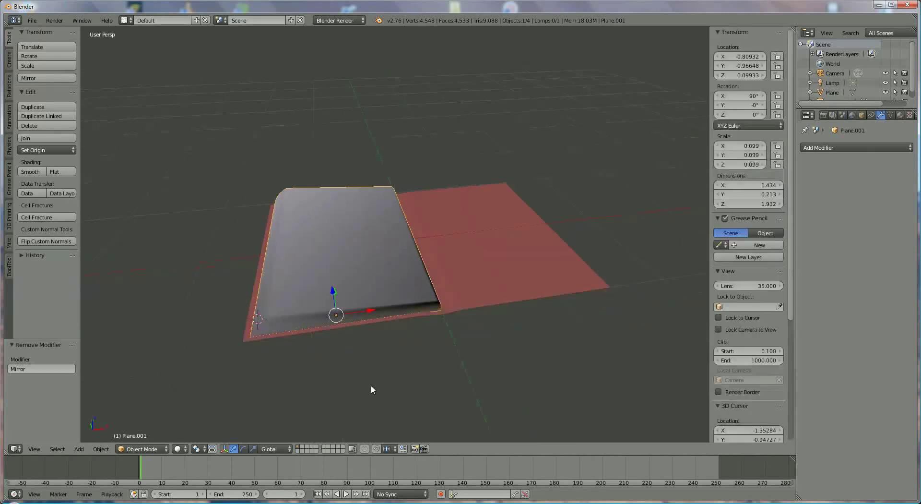
scroll(762, 334, "down", 4)
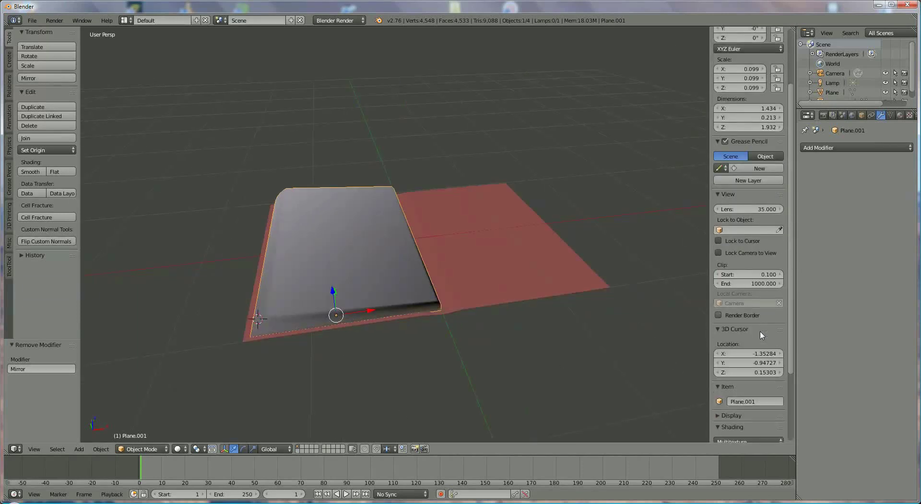
left_click(763, 354)
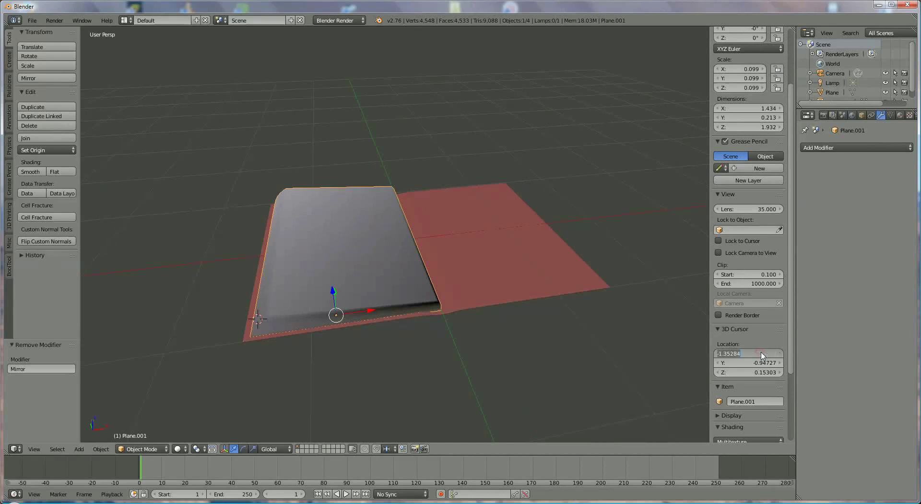
type("0")
key("Return")
left_click(760, 363)
type("0")
key("Return")
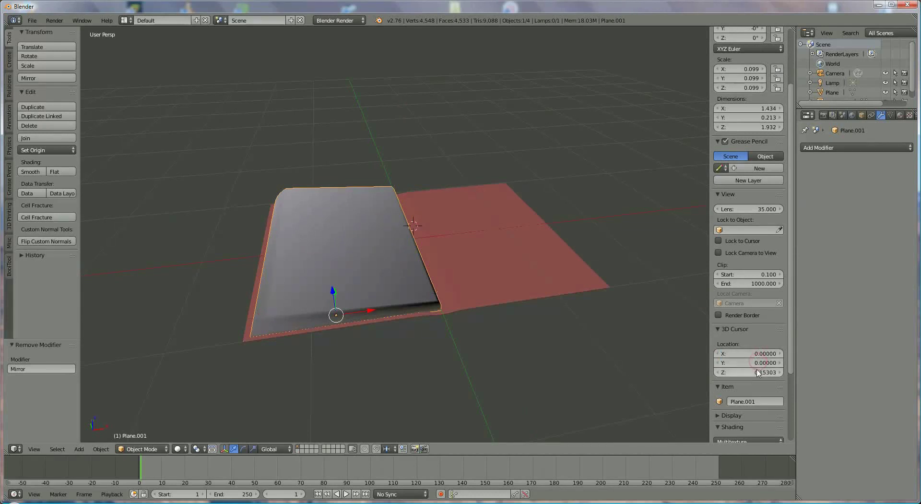
left_click(756, 372)
type("0")
key("Return")
Step: Set the page block's origin to the 3D cursor
left_click(40, 150)
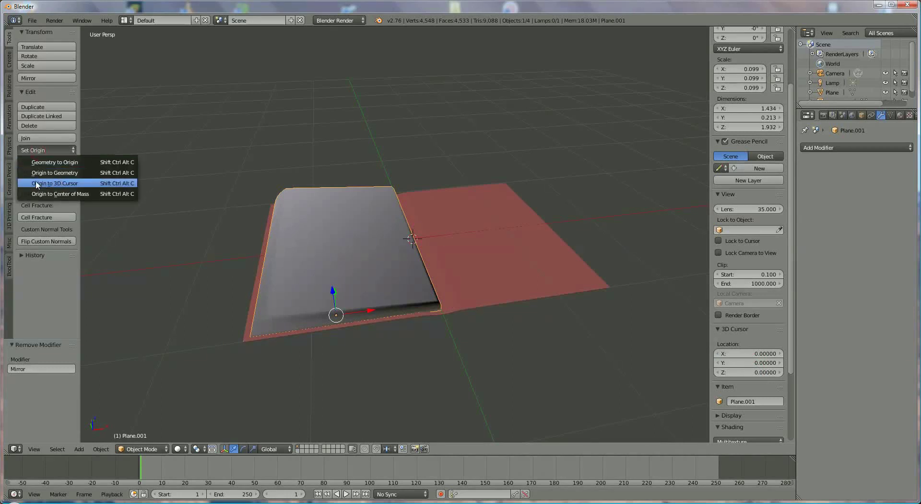
left_click(53, 186)
middle_click_drag(429, 248, 413, 251)
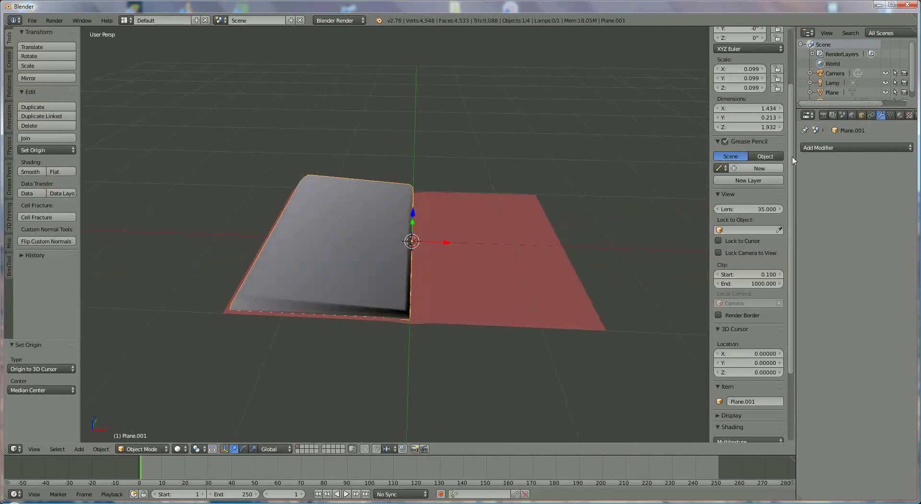
Step: Add a Mirror modifier along X to the page block, enable its clipping, and apply it
left_click(856, 148)
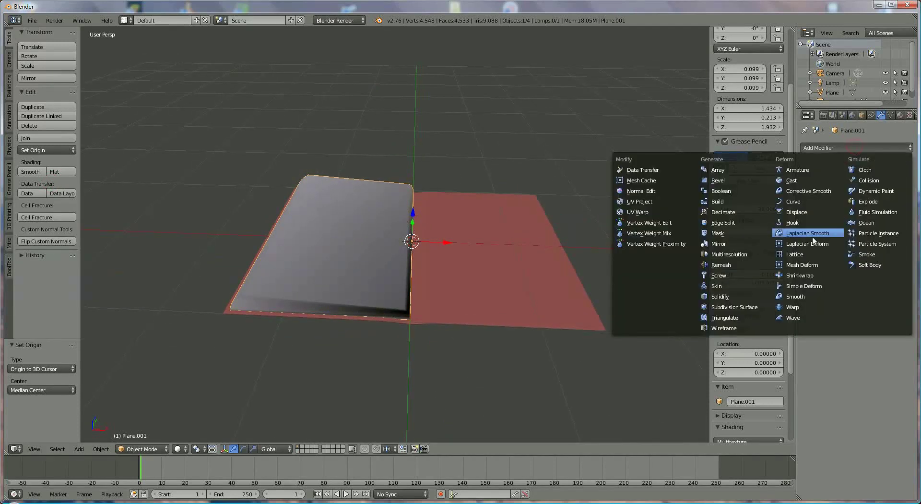
left_click(718, 244)
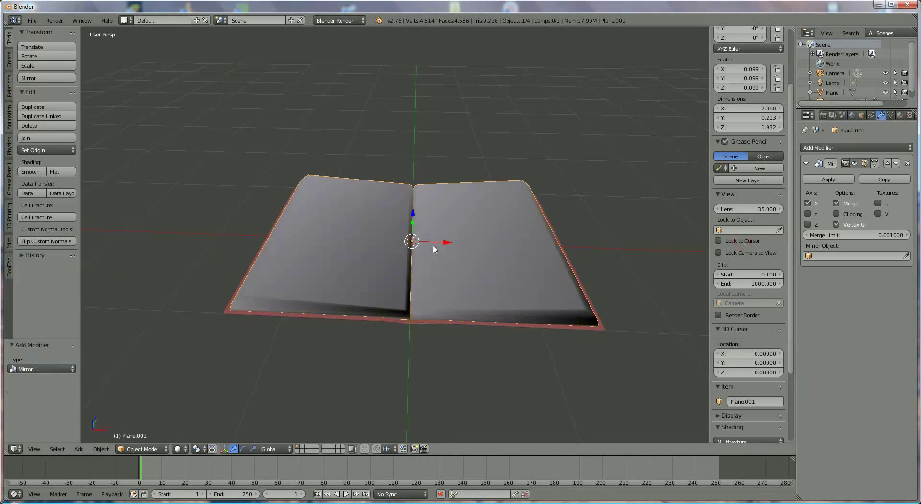
middle_click_drag(478, 236, 478, 200)
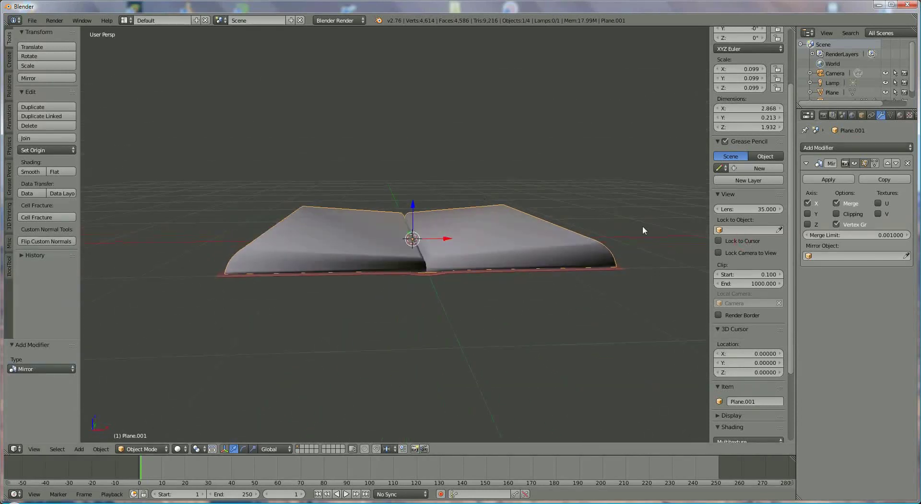
left_click(837, 214)
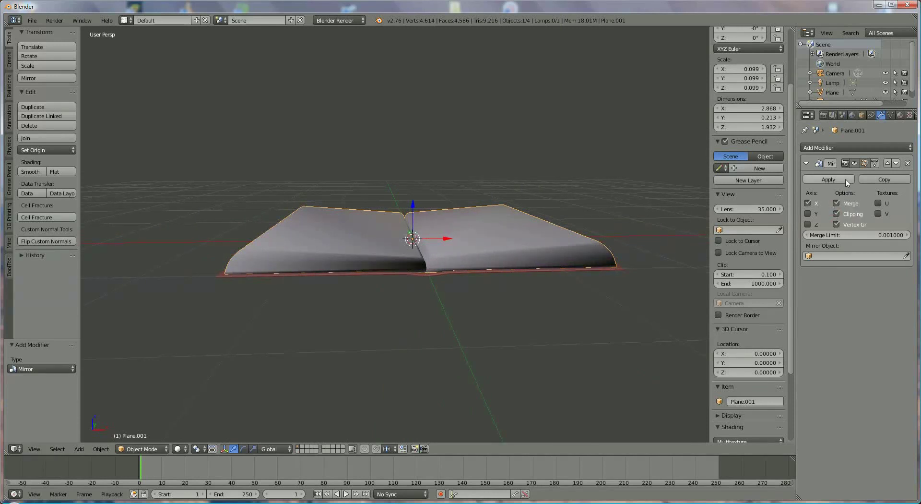
left_click(828, 179)
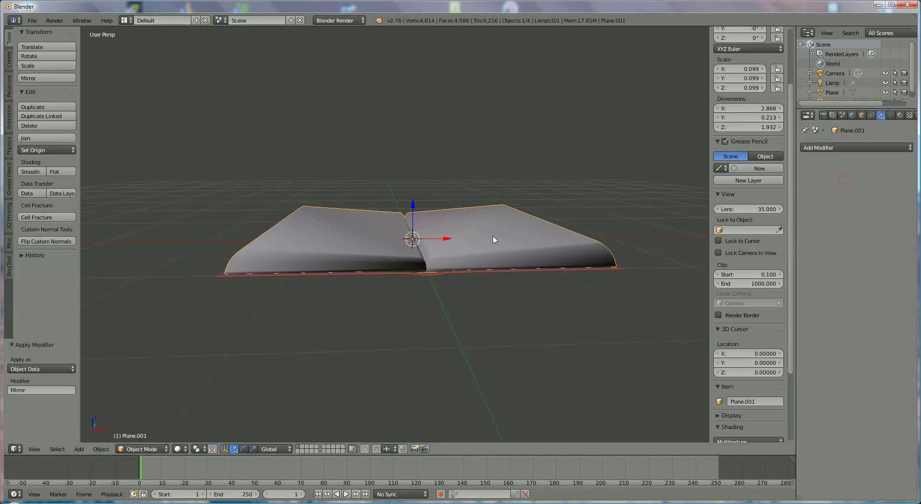
Step: Lock the camera to the view, frame the open book closely from a raised angle, unlock the camera and leave the camera view
middle_click_drag(496, 240, 513, 275)
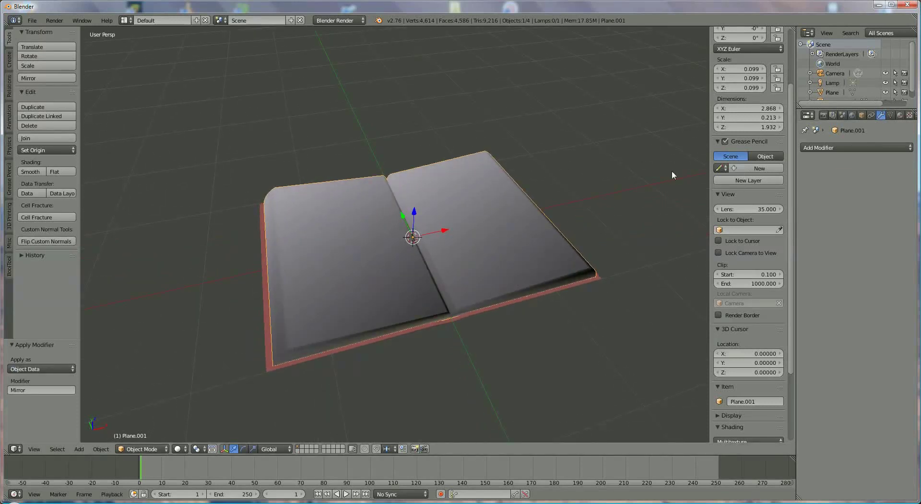
scroll(501, 288, "down", 5)
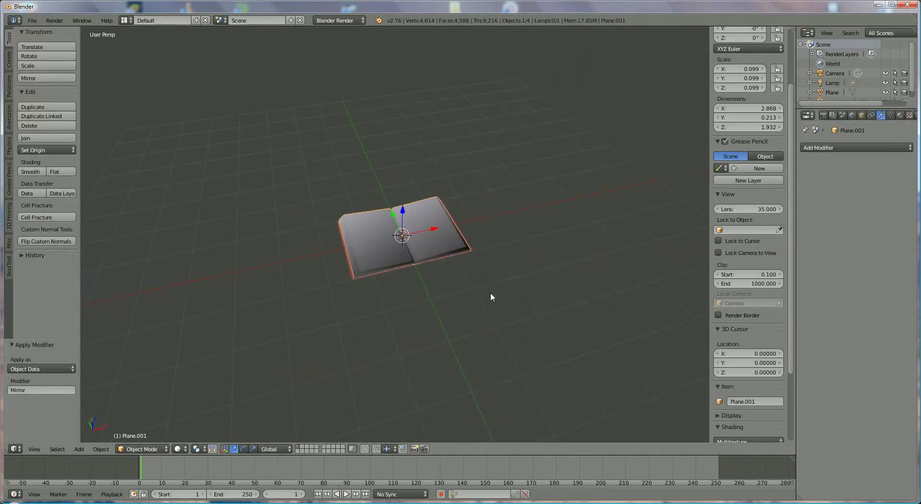
key("KP_0")
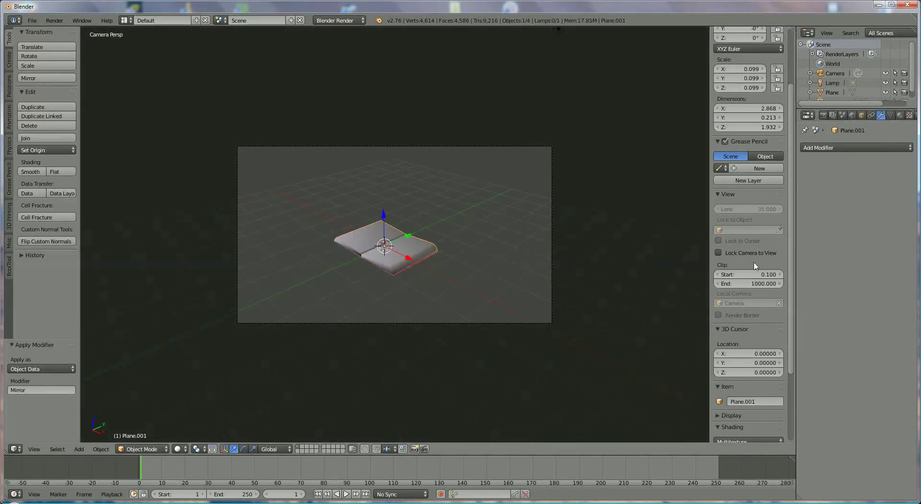
left_click(719, 253)
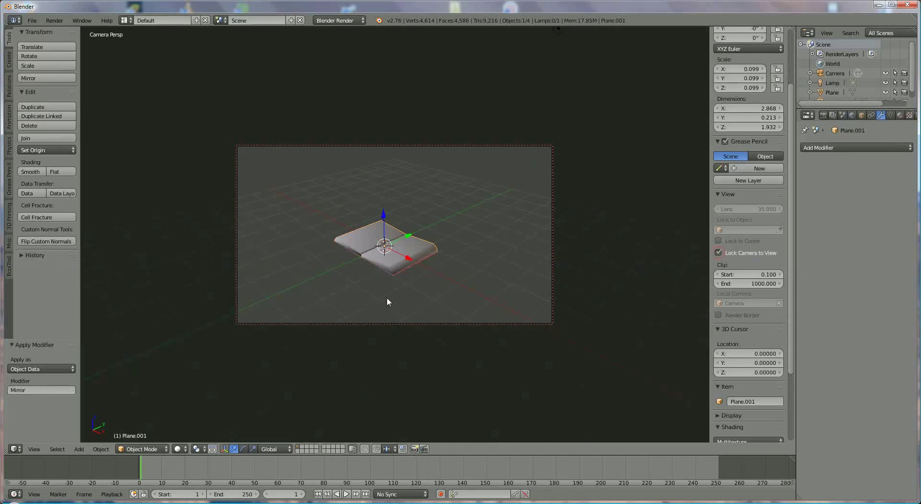
middle_click_drag(387, 298, 419, 246)
scroll(438, 267, "up", 5)
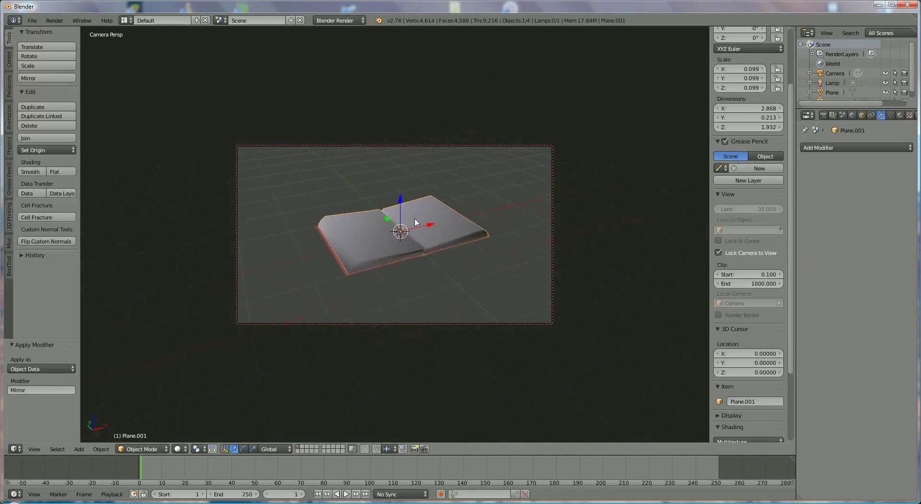
scroll(419, 224, "up", 2)
scroll(435, 238, "up", 1)
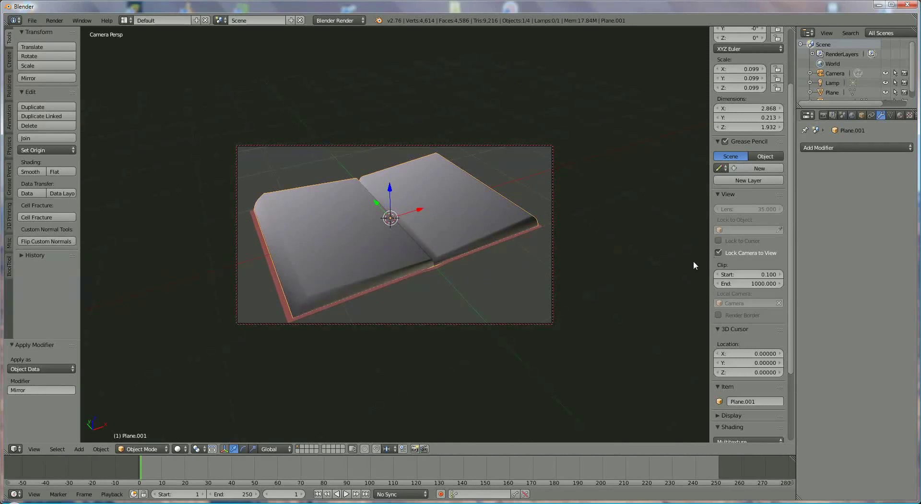
left_click(719, 254)
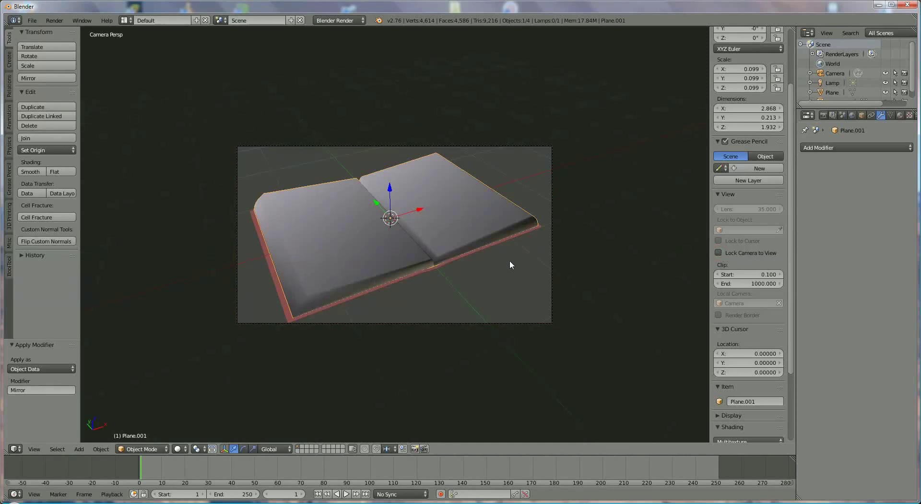
key("KP_0")
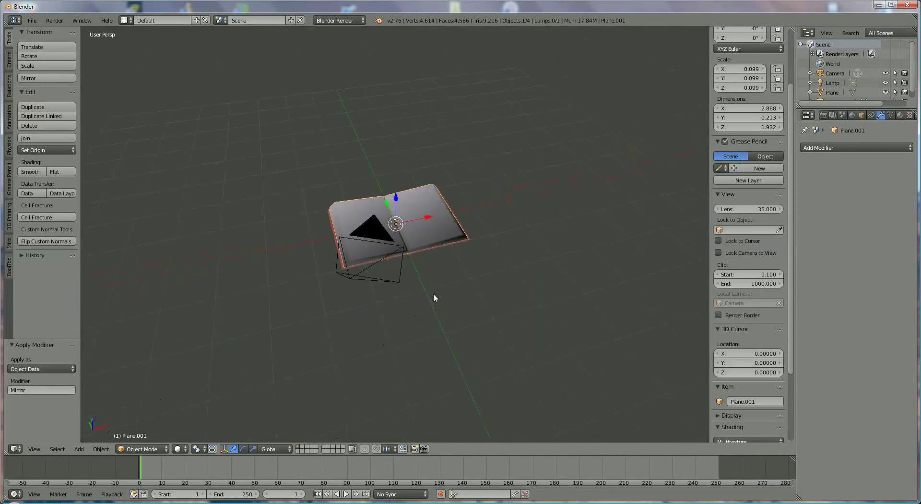
Step: Move the lamp close above the book, about -4.001 along Z, -2.505 and 0.754 along X, and -1.455 along Y
right_click(507, 55)
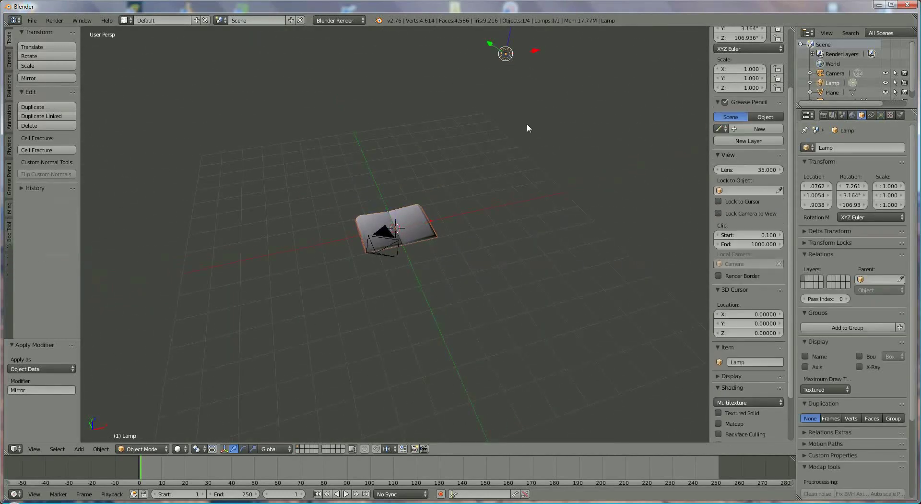
middle_click_drag(527, 123, 442, 102)
left_click_drag(545, 46, 514, 220)
middle_click_drag(471, 234, 525, 251)
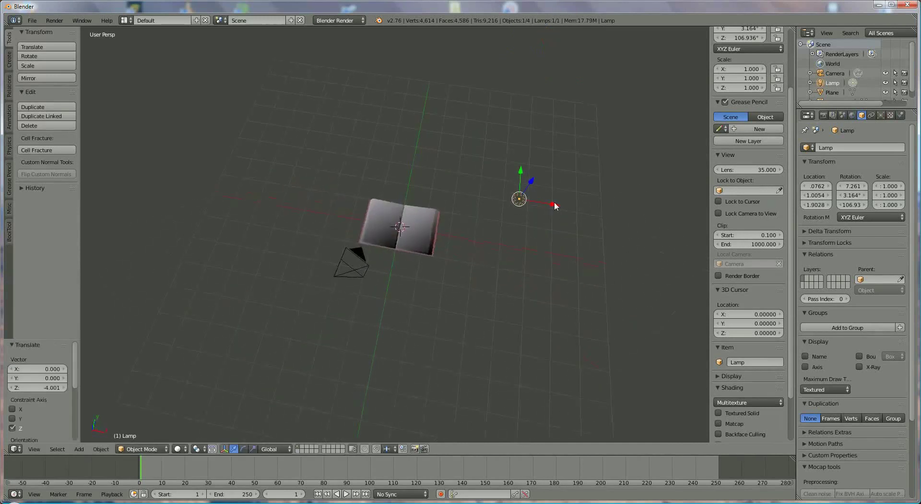
left_click_drag(555, 205, 481, 205)
mouse_move(469, 205)
middle_mouse_down()
mouse_move(471, 169)
mouse_move(466, 194)
middle_mouse_up()
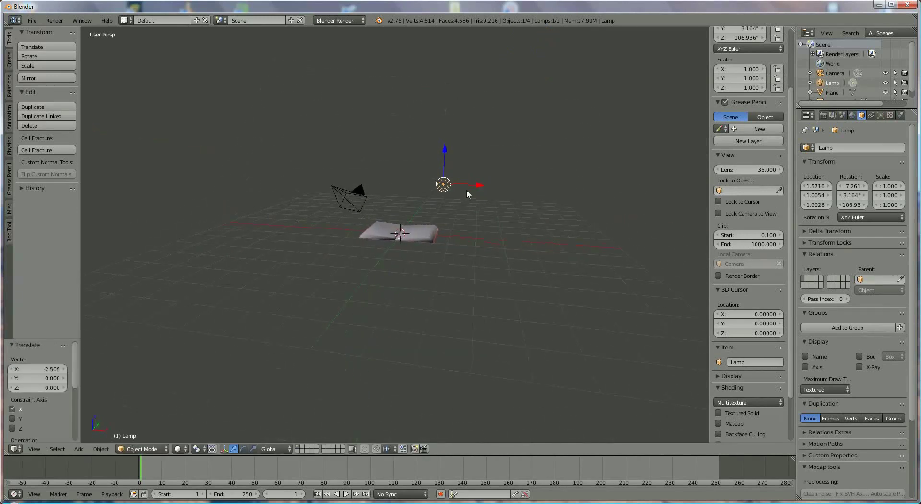
left_click_drag(478, 186, 488, 187)
middle_click_drag(491, 203, 448, 223)
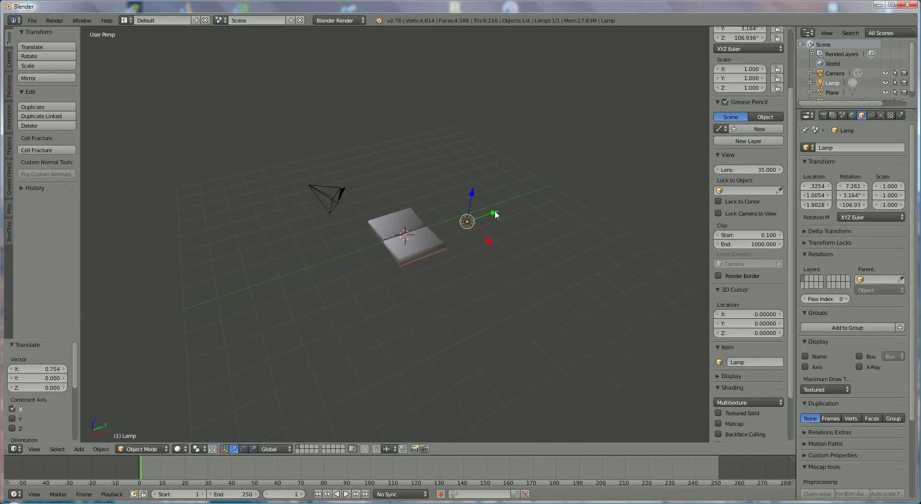
left_click_drag(494, 213, 461, 238)
middle_click_drag(460, 238, 543, 230)
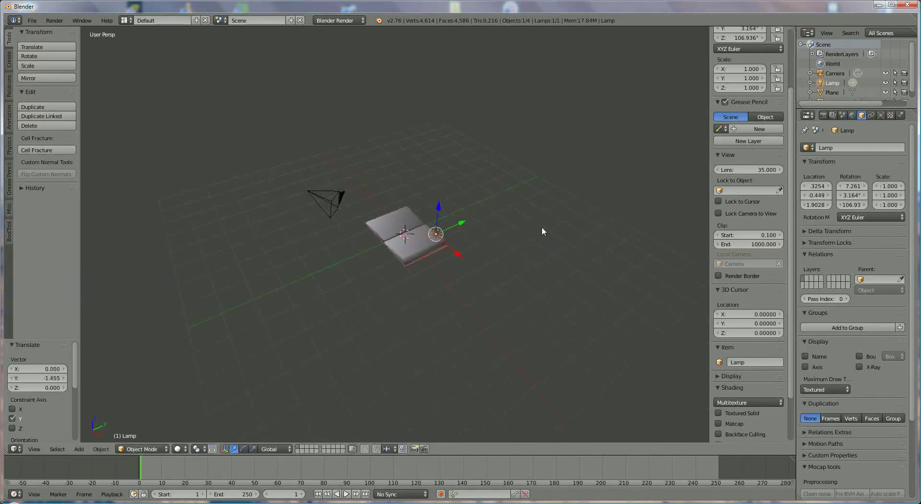
Step: Set the lamp's energy to 2.5
left_click(882, 115)
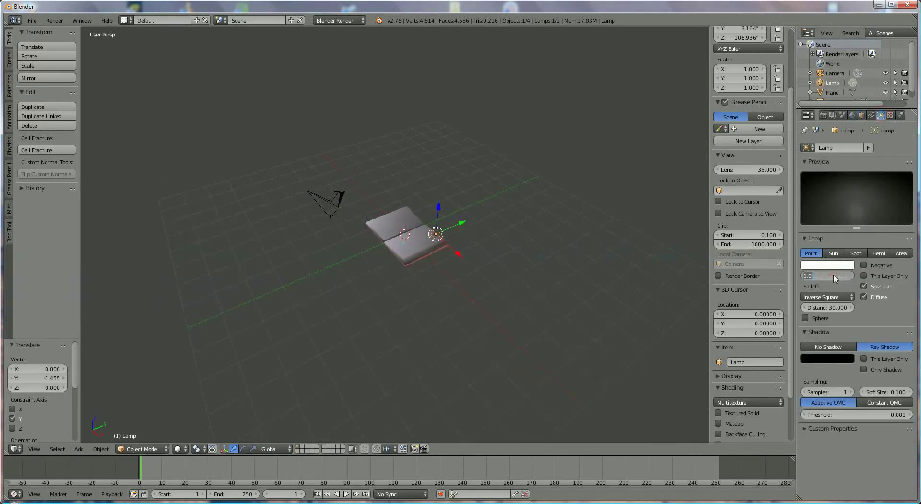
type("2.5")
key("Return")
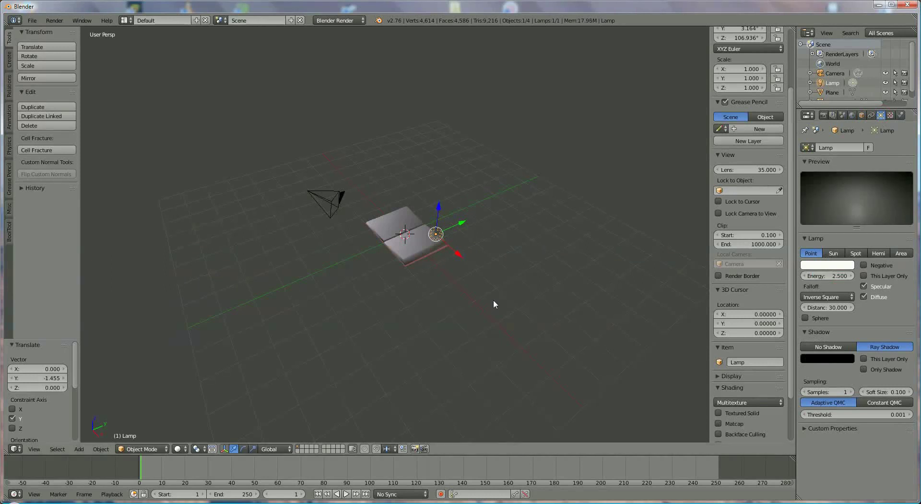
Step: Duplicate the lamp twice, placing one copy about -4.569 along X on the book's other side and the second in front of the book
middle_click_drag(494, 300, 563, 318)
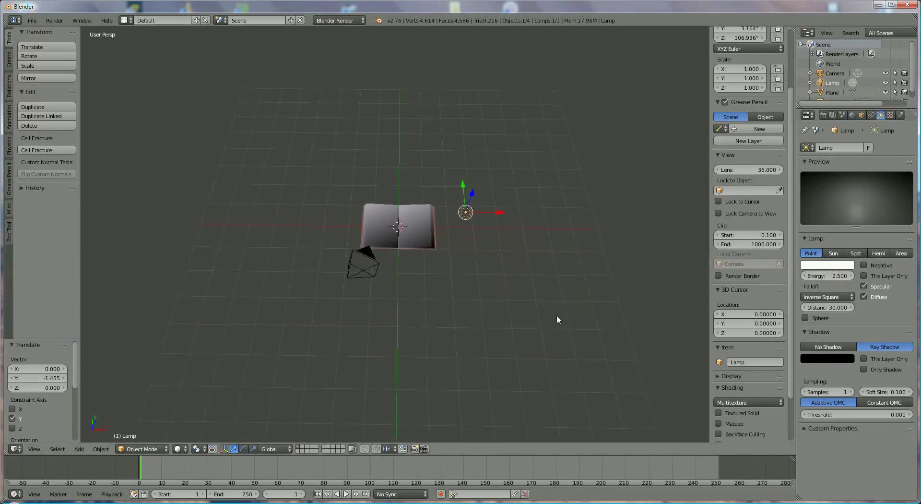
key("shift+d")
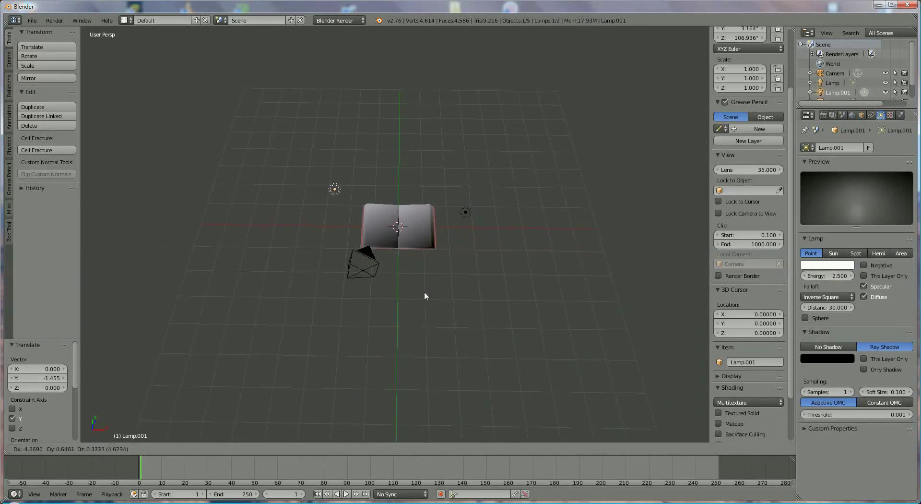
left_click(428, 296)
key("shift+d")
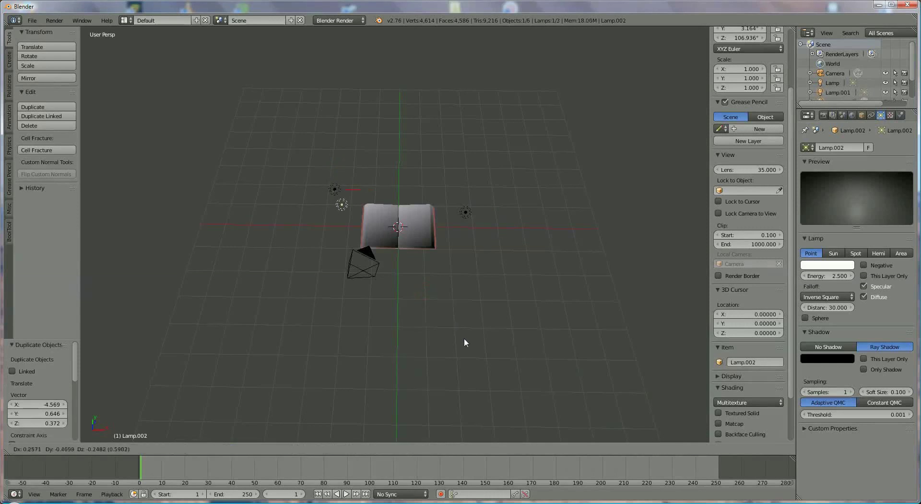
left_click(510, 372)
middle_click_drag(510, 374, 419, 182)
left_click(418, 181)
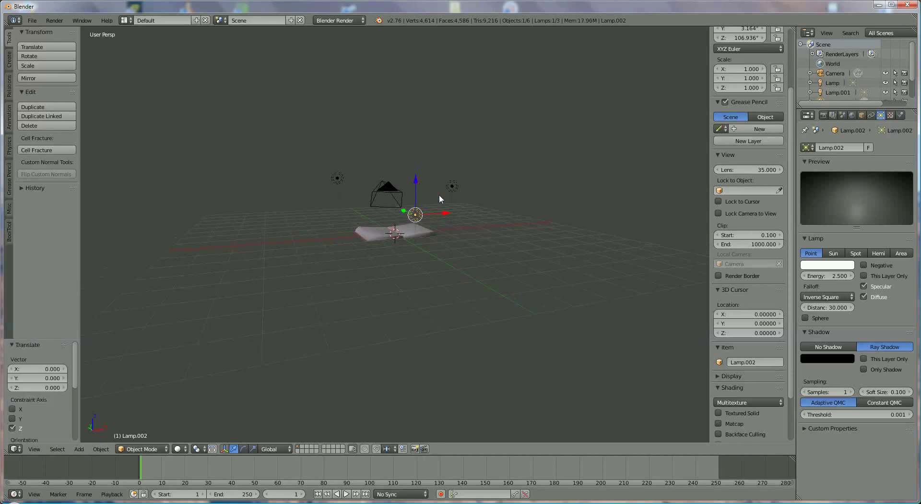
Step: Render the open book from the camera to check the lighting, and return to the 3D view
left_click(823, 115)
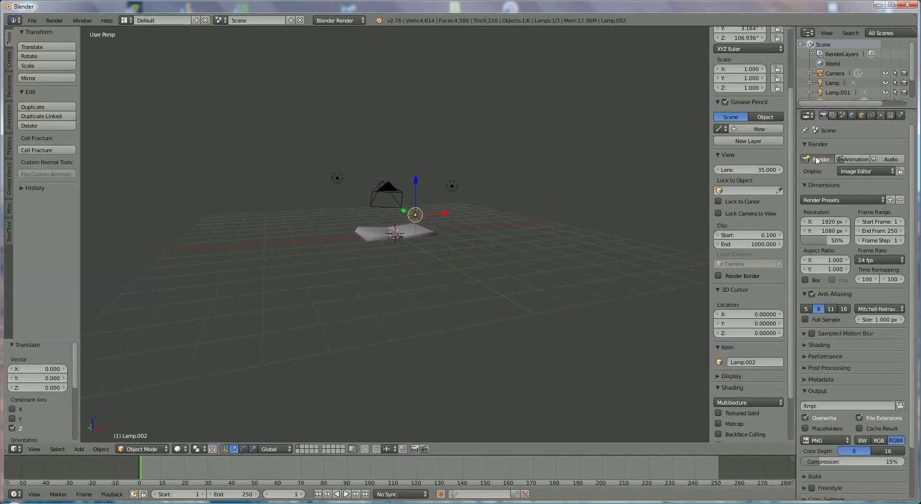
left_click(818, 159)
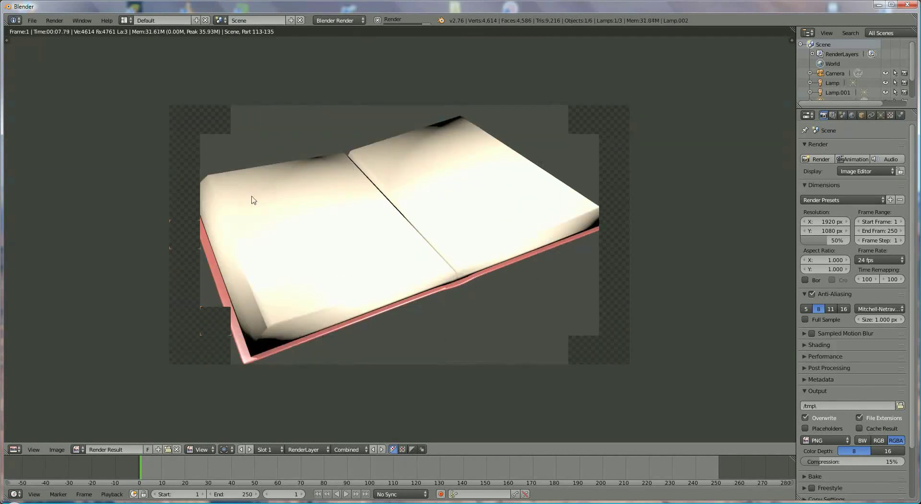
left_click(15, 449)
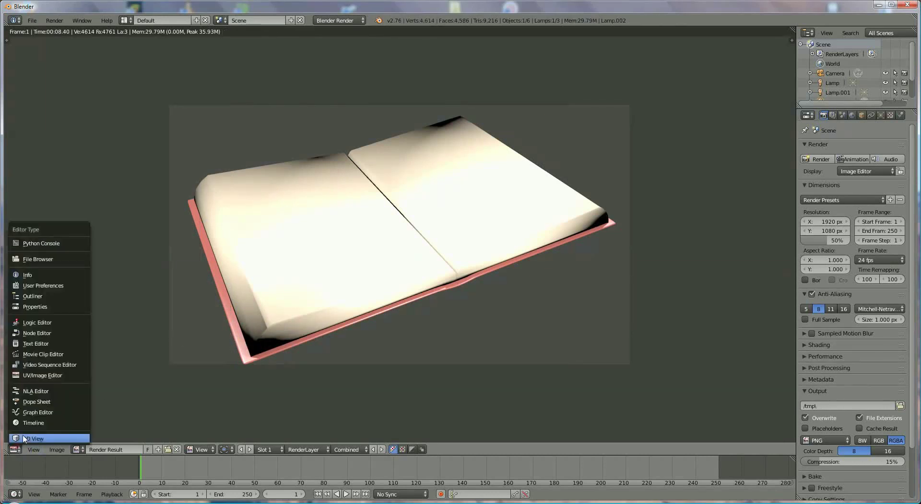
left_click(34, 436)
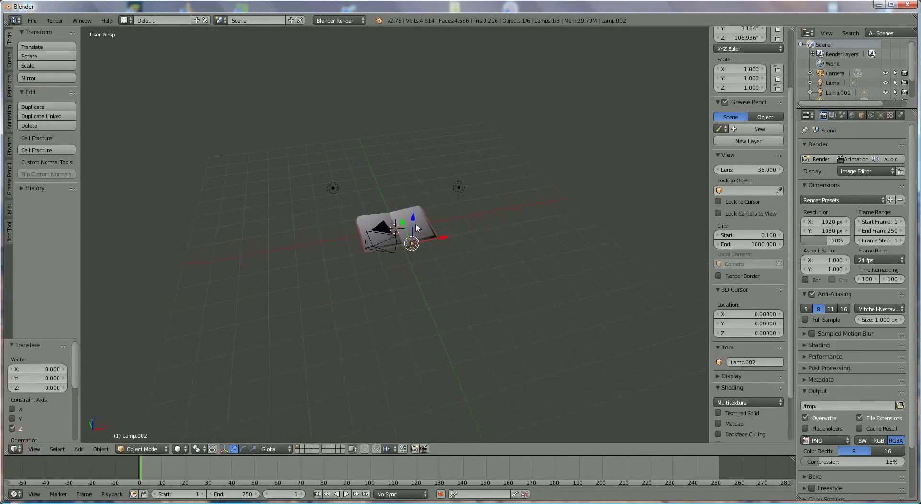
Step: Raise the front lamp slightly, and move the lamp on the book's -X side 0.523 up along Z
left_click_drag(415, 224, 415, 216)
right_click_drag(338, 179, 330, 202)
middle_click_drag(405, 243, 457, 219)
left_click_drag(385, 182, 382, 169)
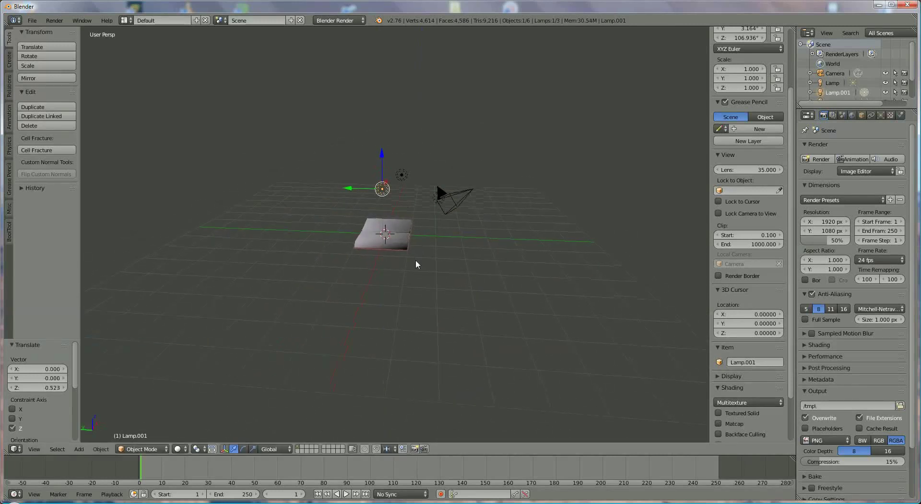
Step: Raise the original lamp by 0.900 and the -X side lamp by another 1.276 along Z
middle_click_drag(418, 261, 403, 164)
right_click(403, 162)
left_click_drag(369, 152, 384, 109)
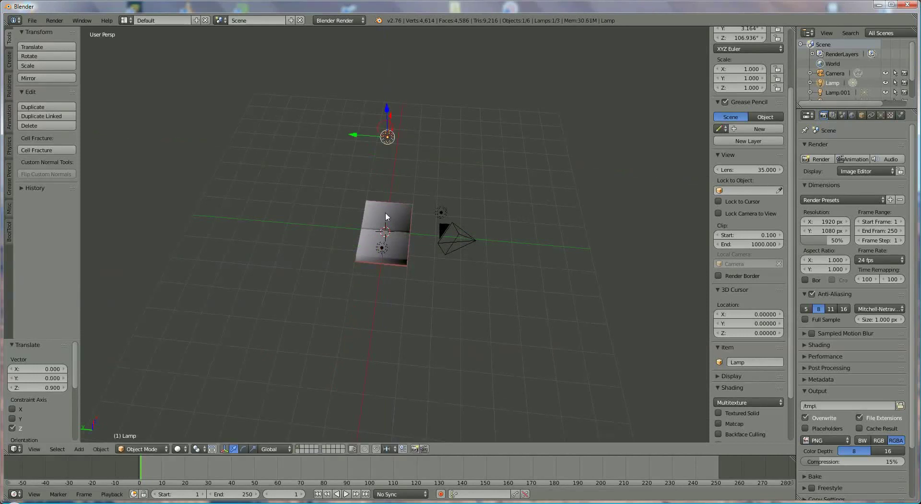
right_click(381, 247)
left_click_drag(382, 229, 382, 206)
Step: Lower the lamp in front of the book by 0.744 along Z
middle_click_drag(421, 255, 338, 250)
middle_click_drag(448, 269, 433, 219)
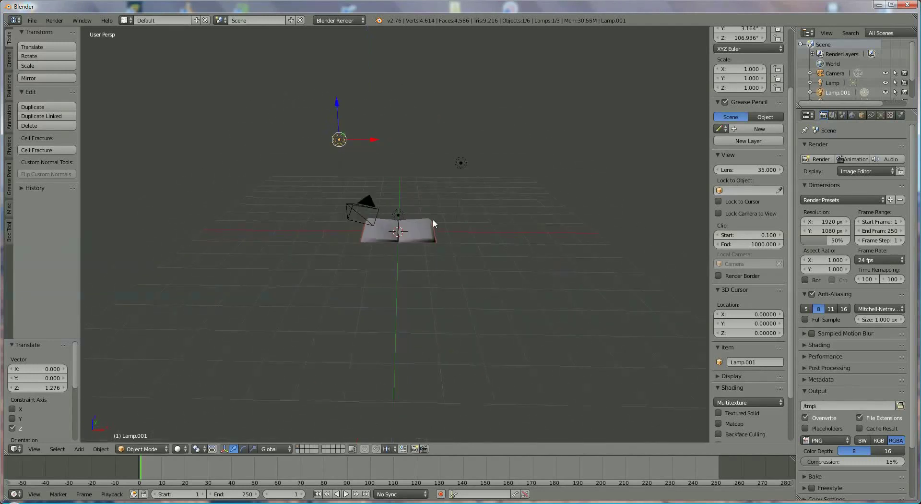
right_click(392, 213)
middle_click_drag(411, 264, 417, 183)
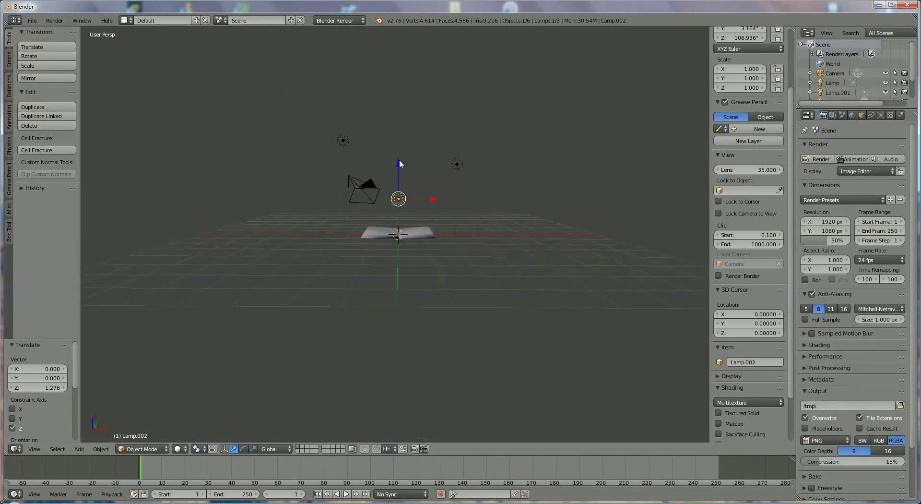
left_click_drag(399, 163, 396, 185)
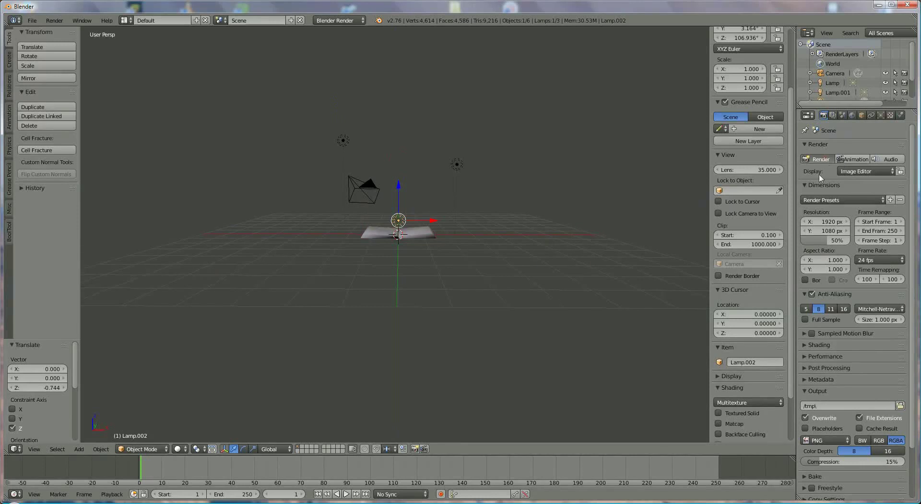
Step: Render the book again with the adjusted lamp heights, and return to the 3D view
left_click(817, 158)
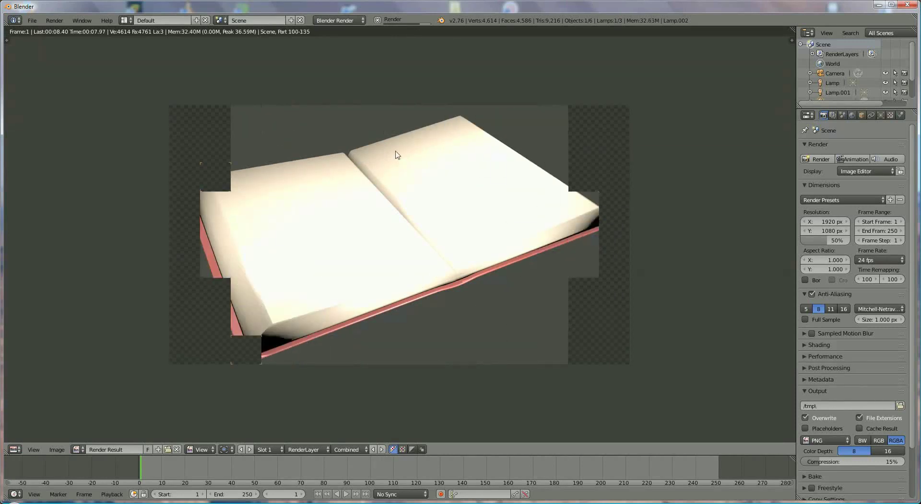
left_click(14, 449)
left_click(29, 437)
Step: Move the front lamp about -1.00 along Y, away from the book
middle_click_drag(327, 313, 365, 269)
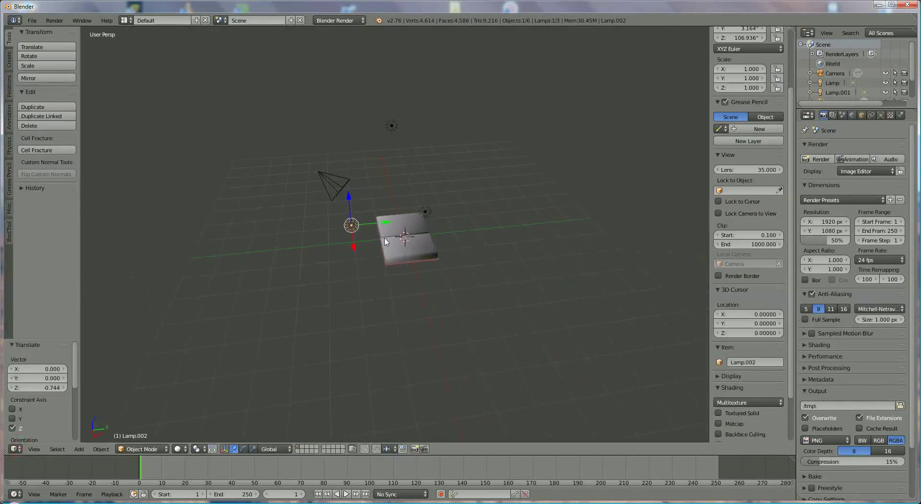
left_click(391, 217)
key("g")
key("y")
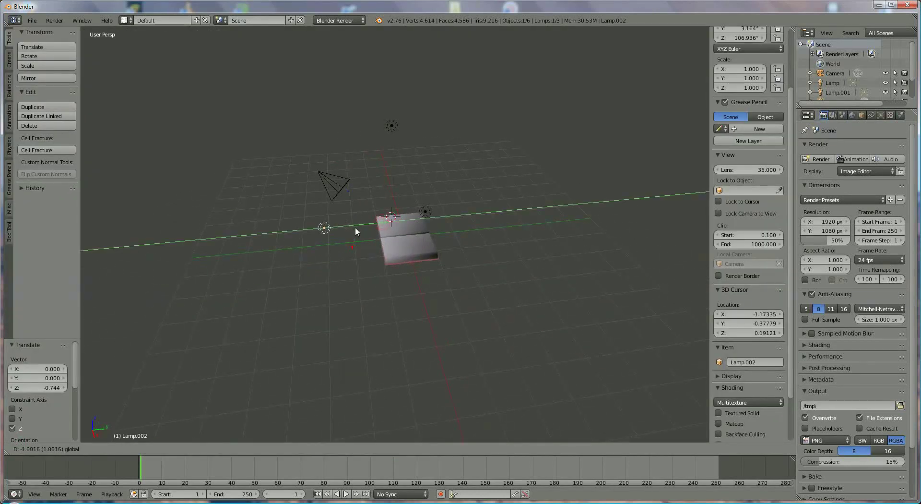
left_click(355, 226)
Step: Shift both side lamps backward along positive Y, moving the original lamp 0.528
right_click(392, 125)
left_click_drag(419, 128, 438, 124)
right_click(425, 211)
left_click_drag(452, 210, 469, 208)
Step: Render the book with the lamps spread along Y, and return to the 3D view
left_click(820, 160)
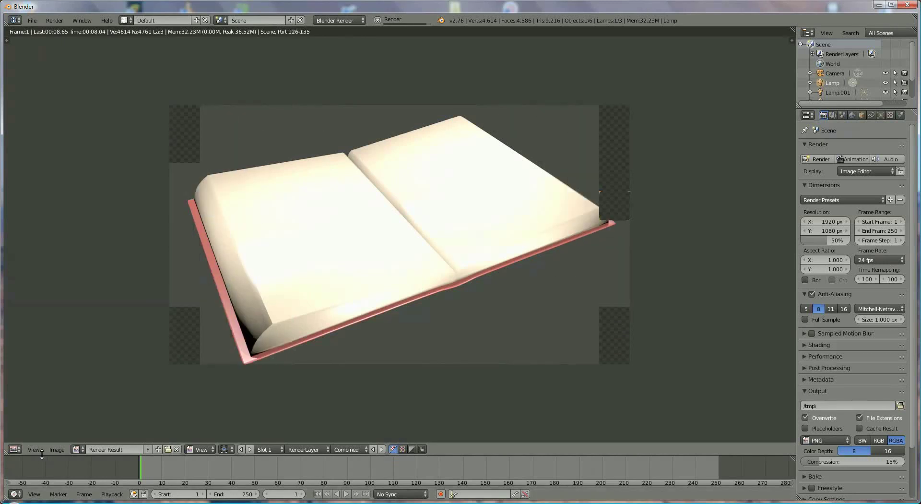
left_click(15, 449)
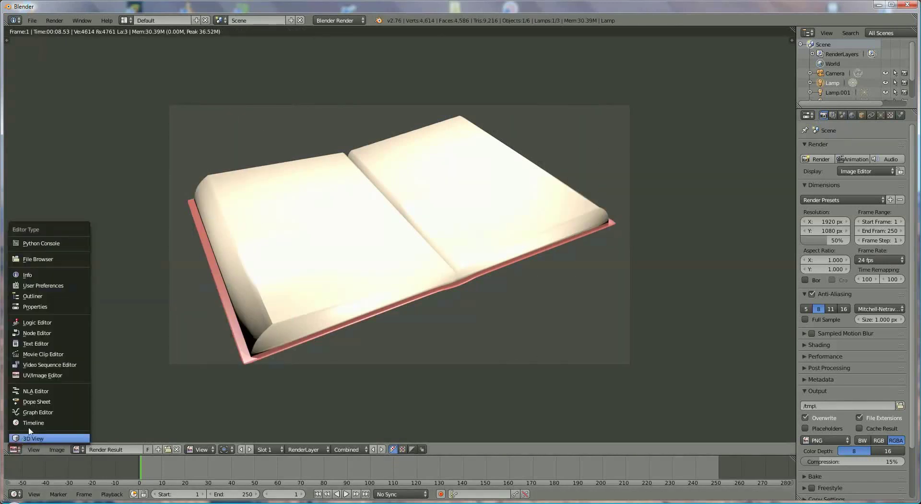
left_click(26, 438)
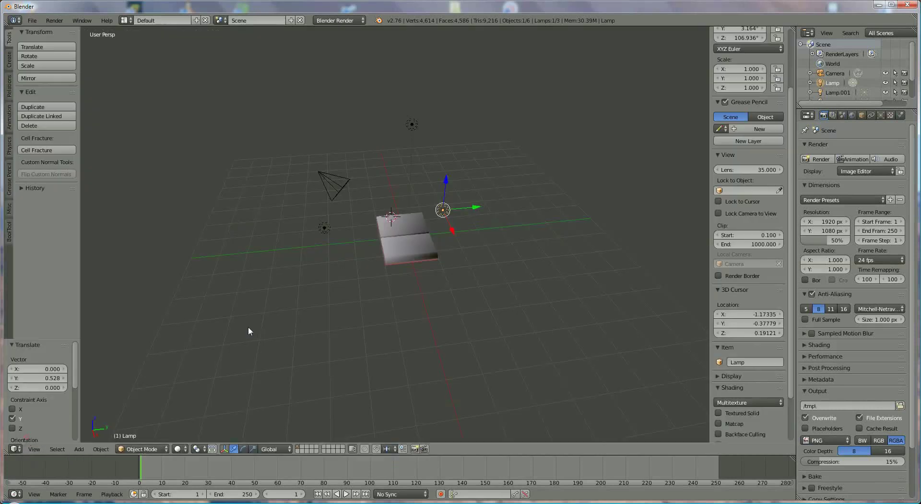
Step: Move the two side lamps outward along X, shifting the one on the book's -X side about 0.46
middle_click_drag(350, 250, 394, 249)
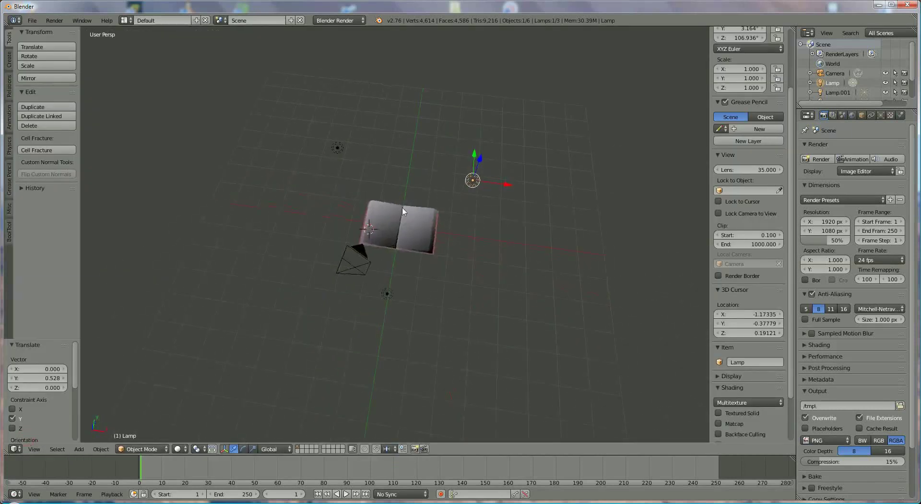
right_click(338, 149)
key("g")
key("x")
left_click(352, 154)
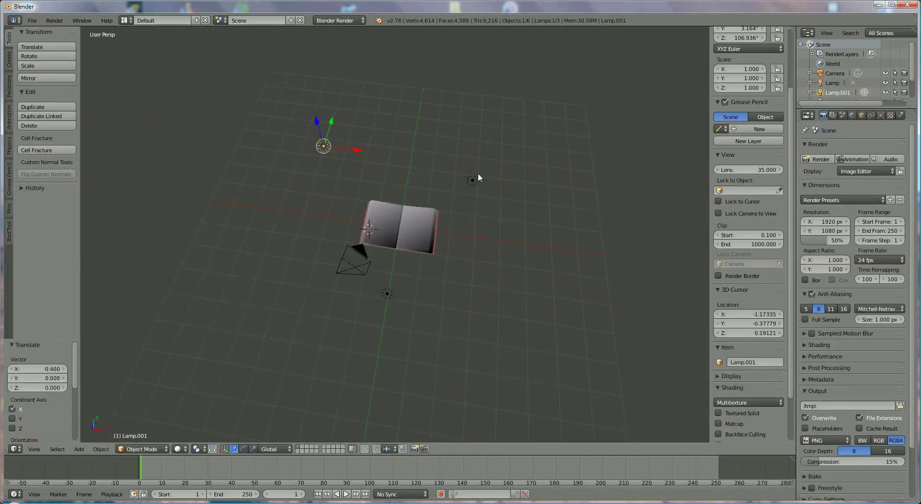
right_click(477, 175)
key("g")
key("x")
left_click(509, 192)
Step: Move the front lamp a further -0.933 along Y, away from the book
right_click(387, 292)
middle_click_drag(388, 292, 330, 280)
key("g")
key("y")
left_click(338, 245)
Step: Add a text object and raise it 0.484 along Z above the book's pages
middle_click_drag(338, 244, 438, 300)
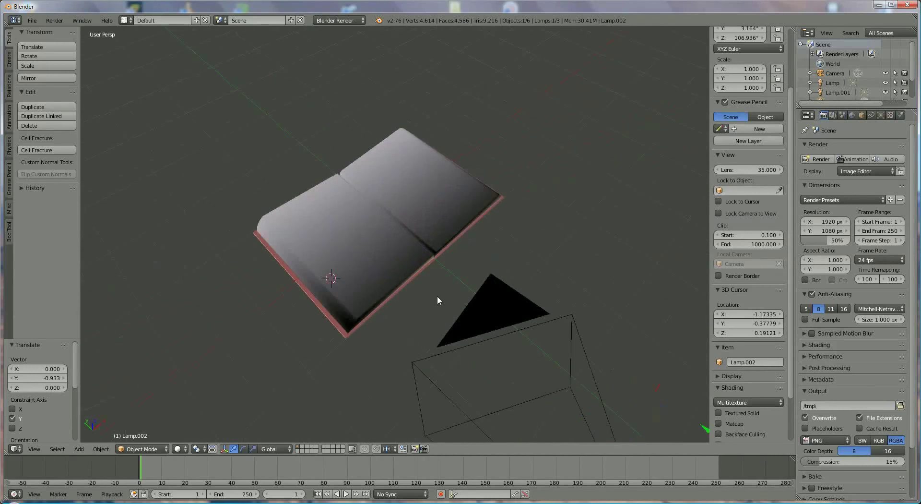
left_click(77, 449)
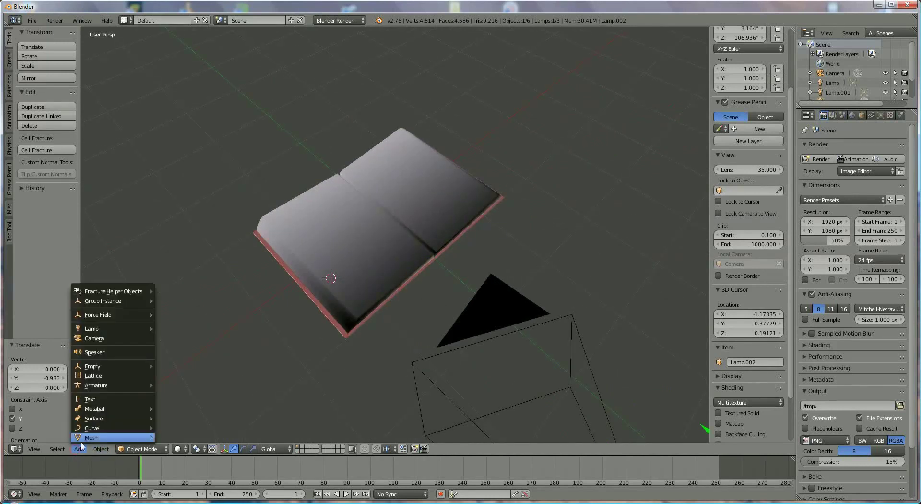
left_click(96, 399)
middle_click_drag(292, 340, 309, 269)
key("g")
key("z")
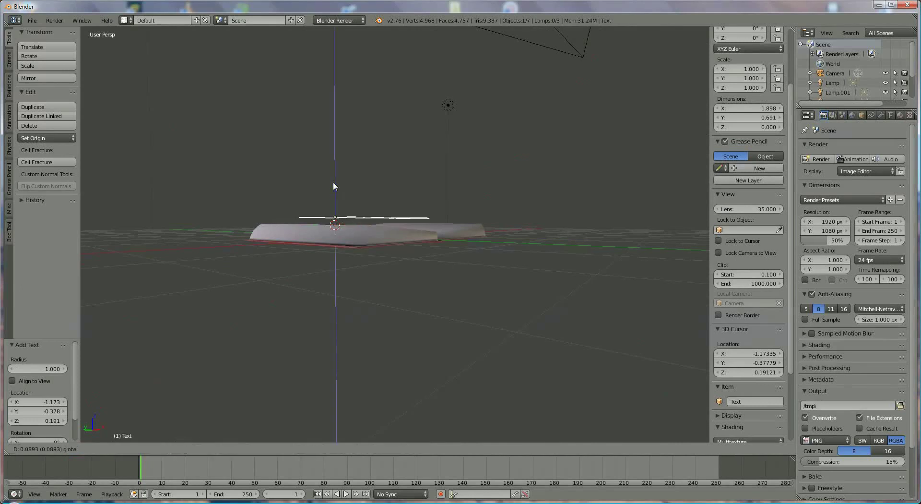
left_click(326, 139)
Step: Edit the text object, replacing its default content with "KILLBZ:"
middle_click_drag(328, 307, 308, 342)
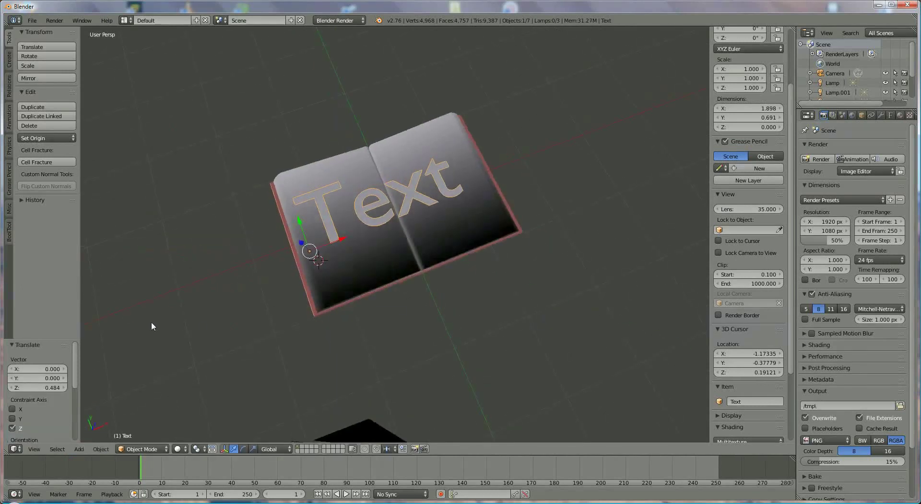
left_click(141, 449)
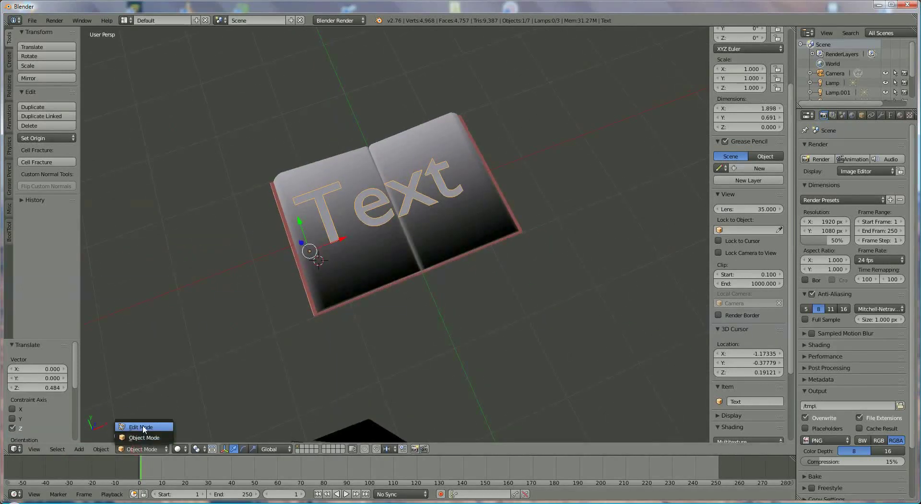
left_click(143, 427)
key("BackSpace")
key("BackSpace")
key("BackSpace")
key("BackSpace")
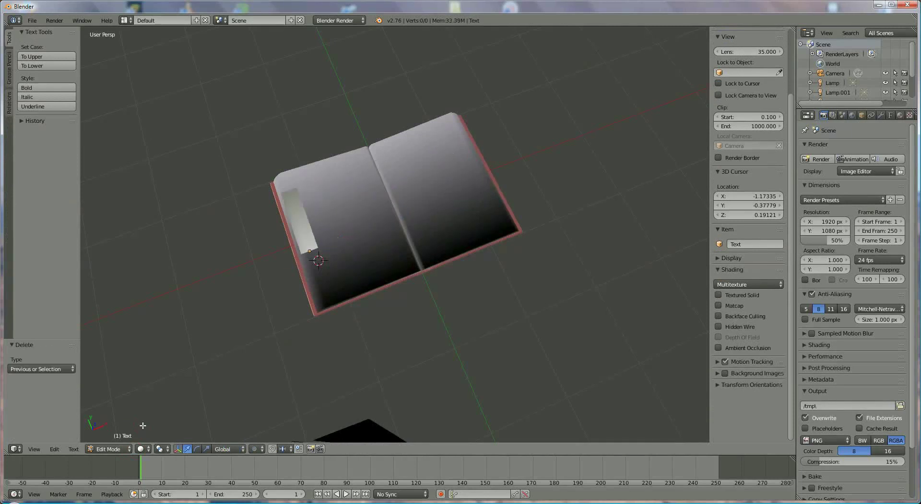
type("KILL")
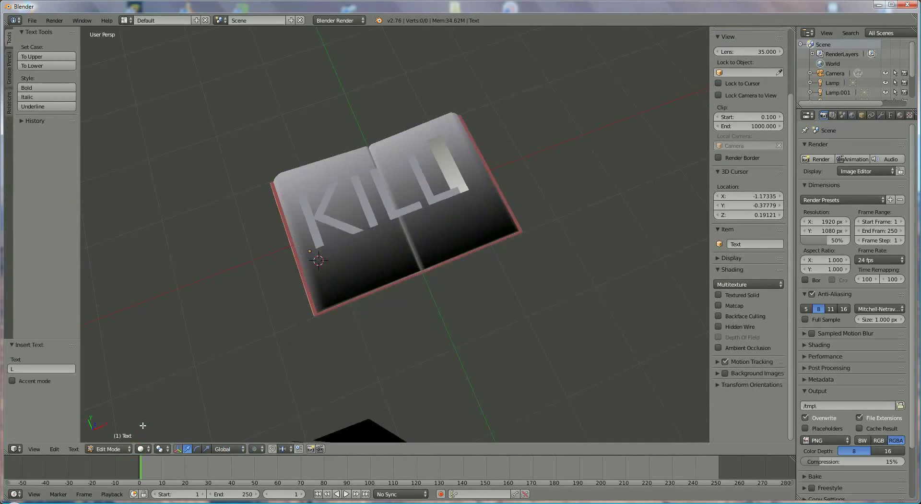
type("BS")
key("BackSpace")
type("Z")
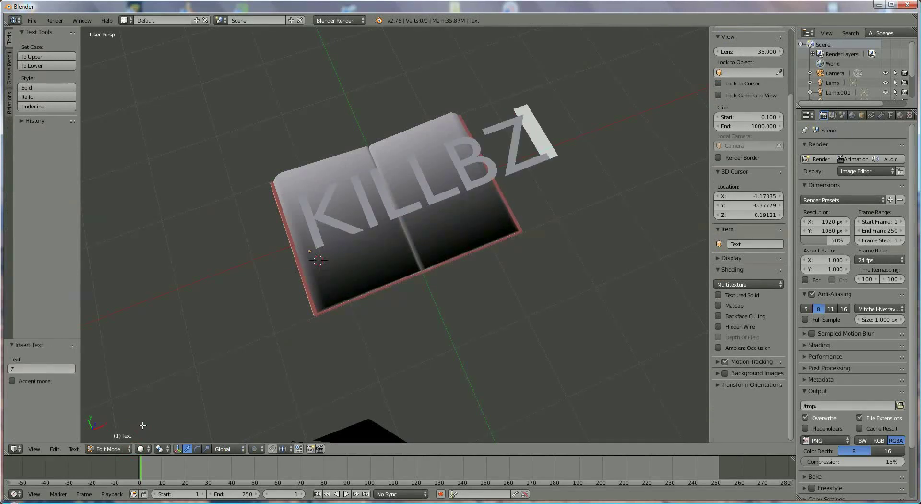
type(":")
Step: Add a second line reading "this is a tutorial" to the text object
key("Return")
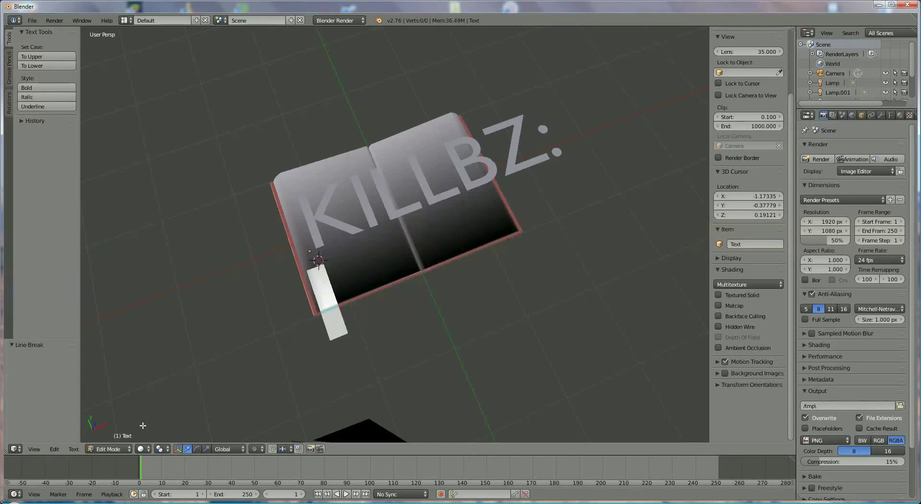
type("this is a")
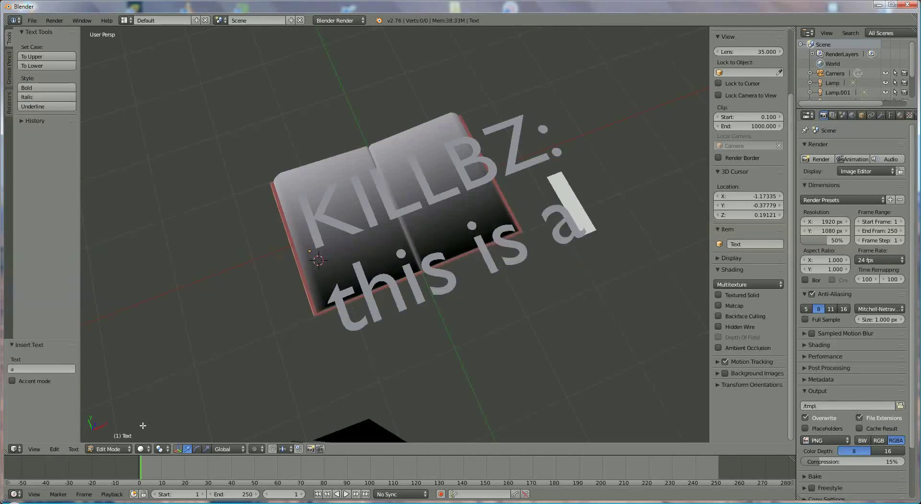
type(" tu")
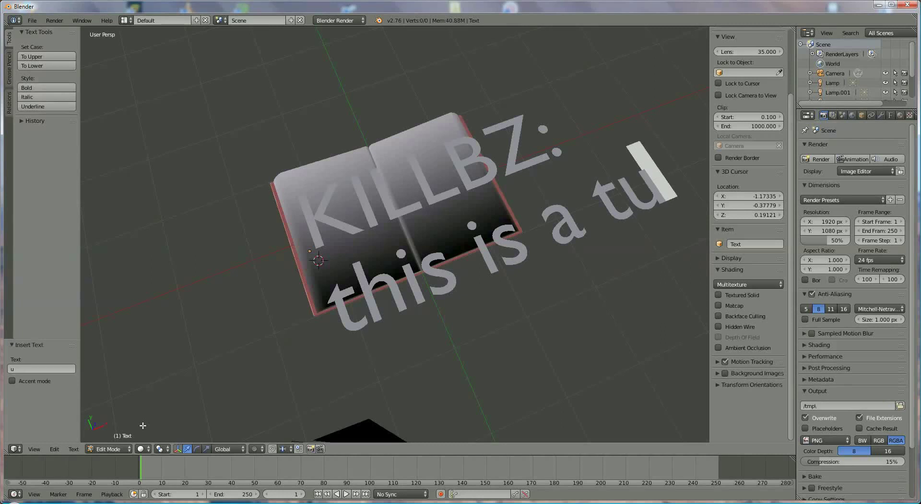
type("to")
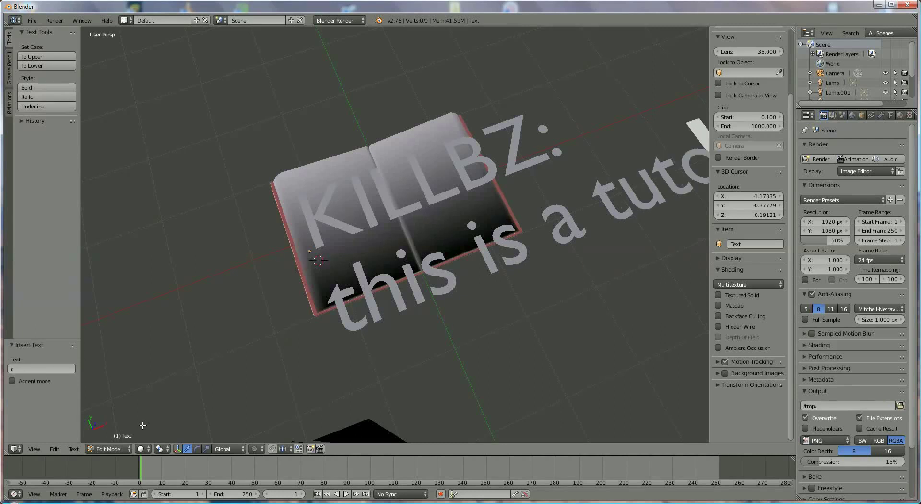
type("ri")
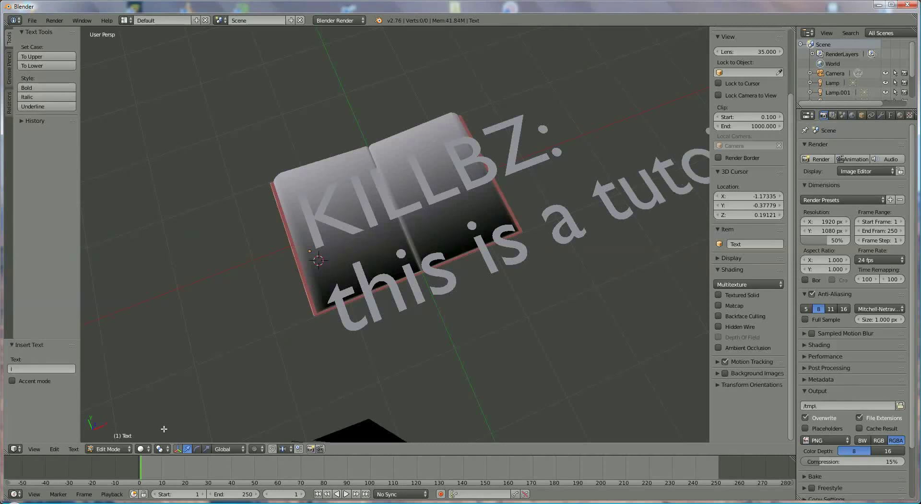
type("al")
middle_click_drag(199, 430, 125, 386, "shift")
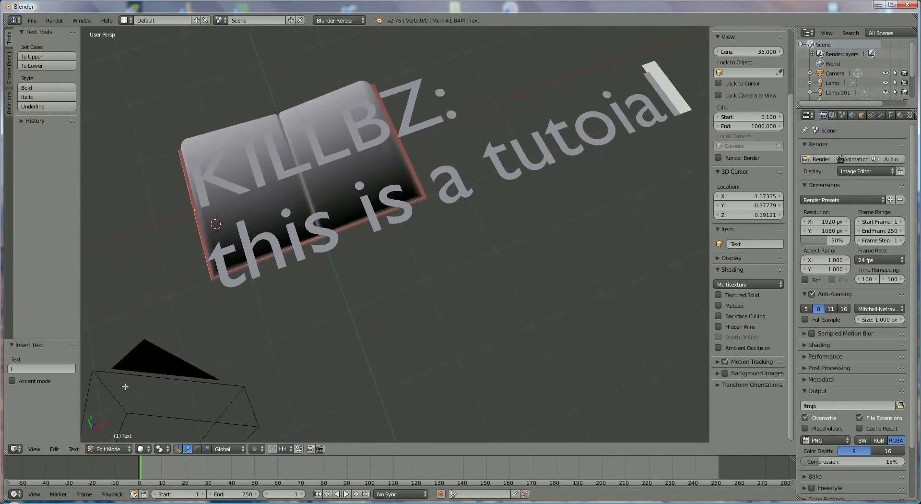
key("BackSpace")
key("BackSpace")
key("BackSpace")
type("rial")
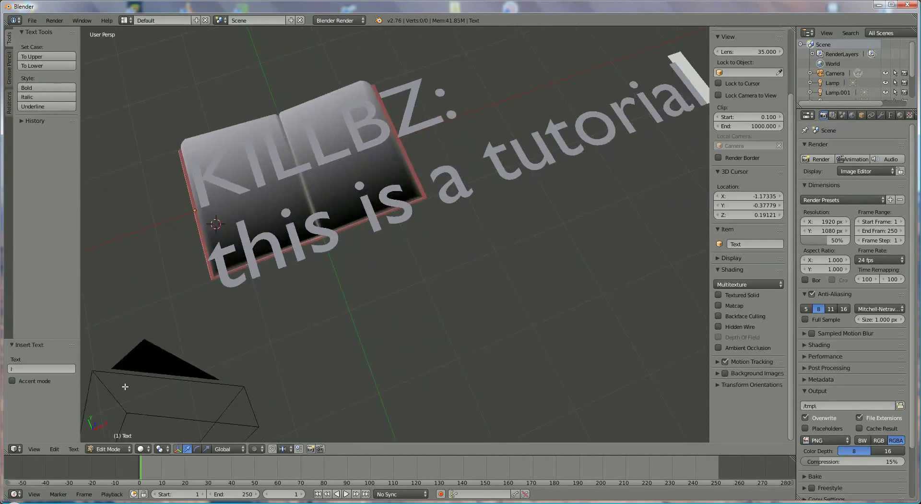
Step: Add a third line reading "I'm telling you" to the text object
key("Return")
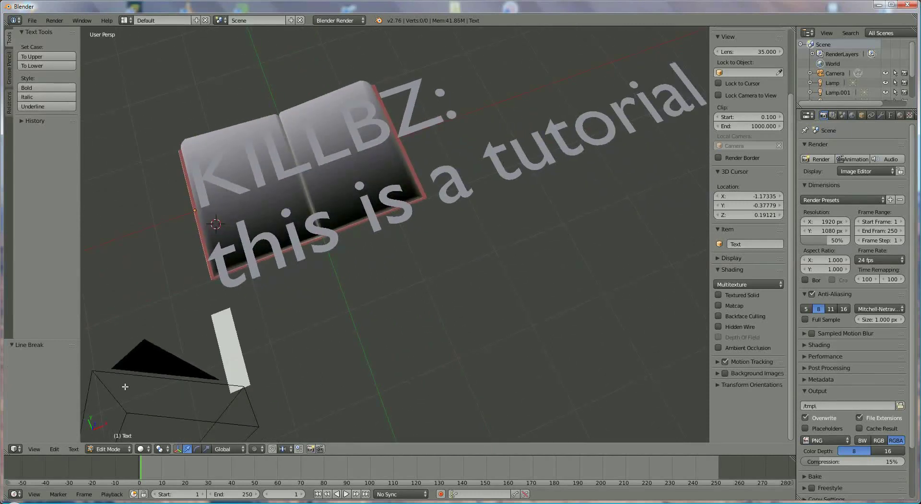
type("I'm ex")
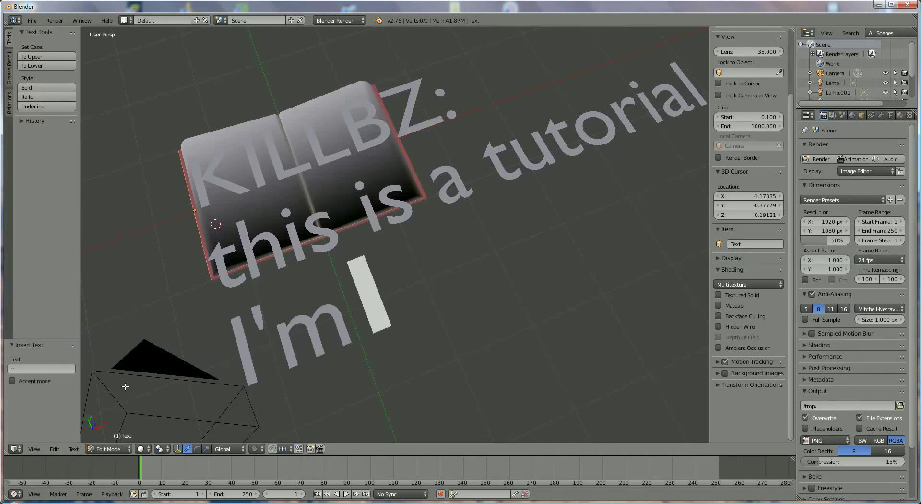
key("BackSpace")
key("BackSpace")
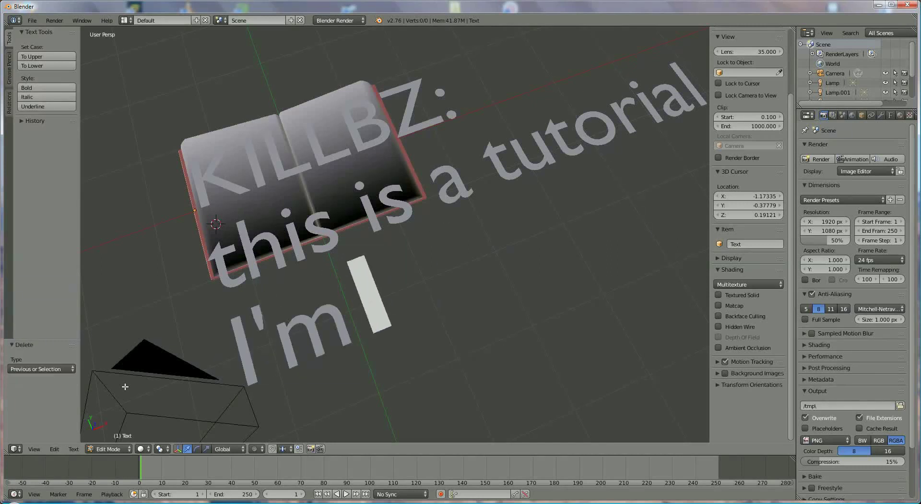
type("telling ")
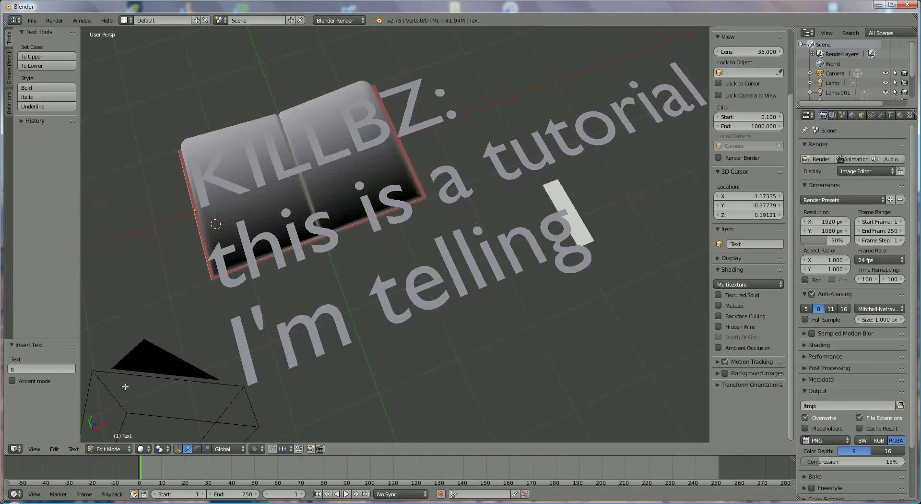
type("yo")
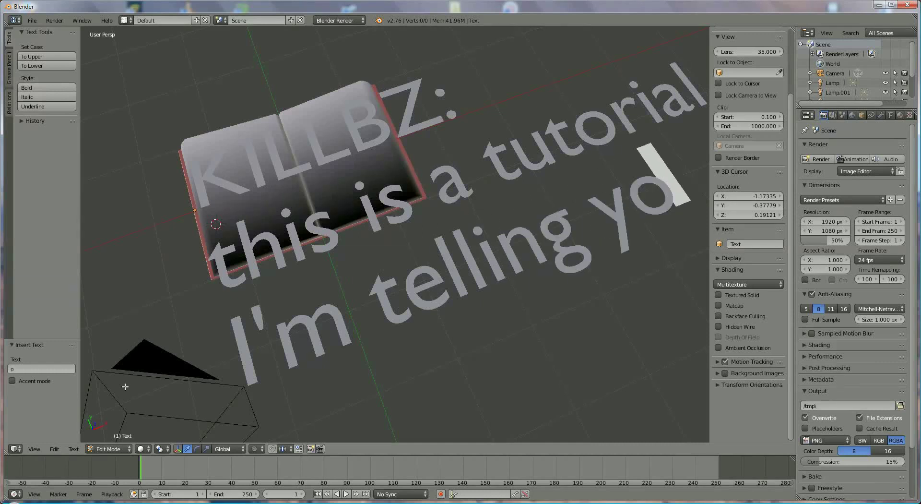
type("u")
Step: Add a fourth line reading "a story. This is not" to the text object
key("Return")
type("a str")
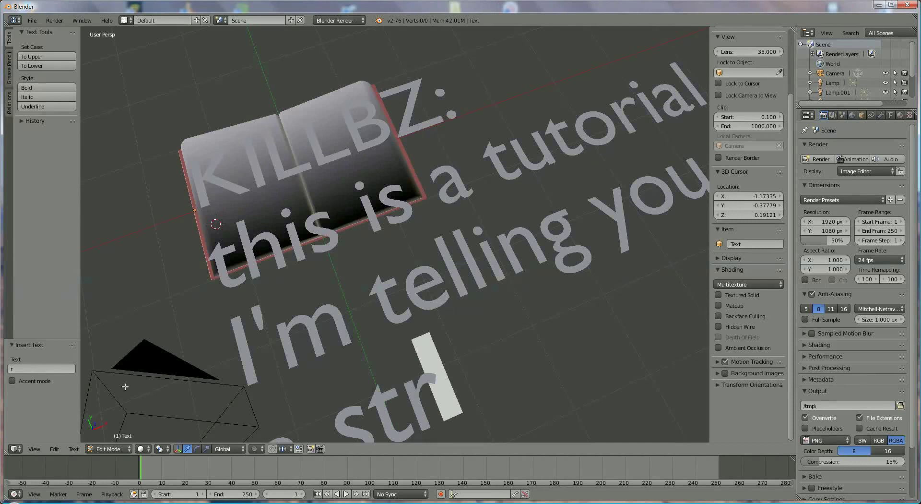
key("BackSpace")
type("ory")
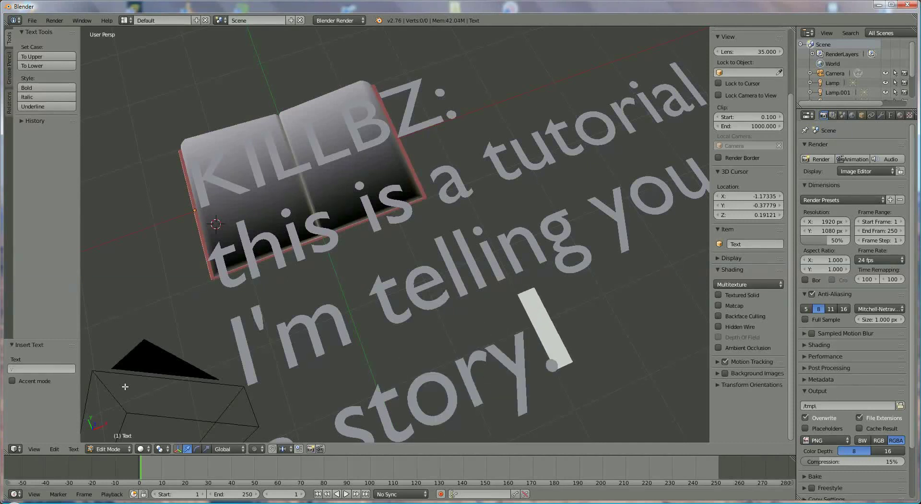
type(". μ")
key("BackSpace")
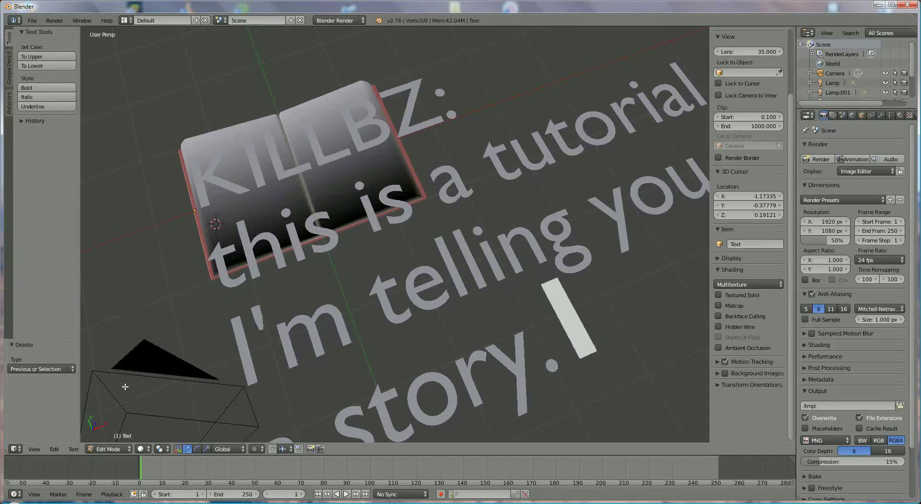
type("Thic")
key("BackSpace")
type("s")
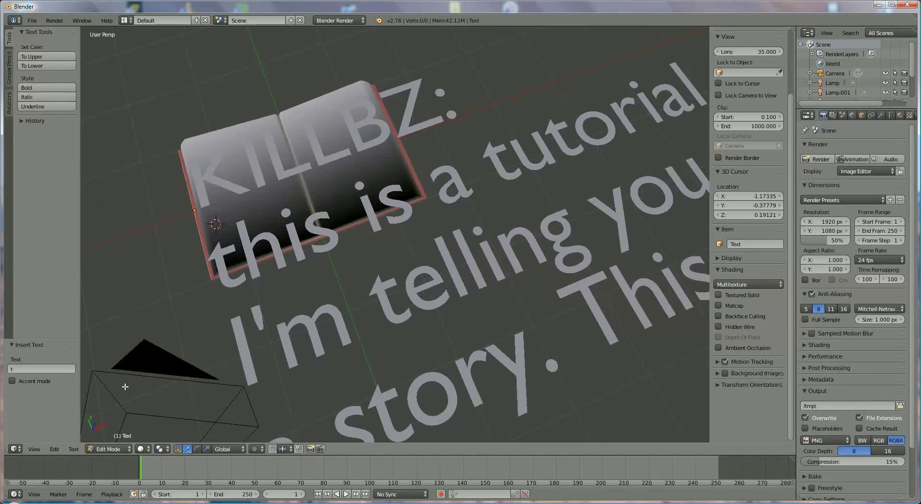
key("Return")
scroll(320, 328, "down", 3)
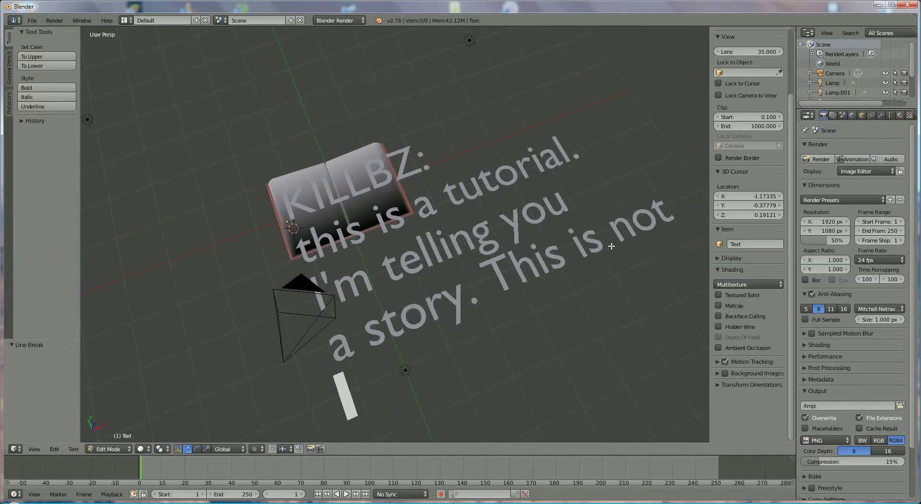
Step: Remove "not" from the end of the fourth line and add a fifth line reading "not what you"
key("BackSpace")
key("BackSpace")
key("BackSpace")
key("BackSpace")
key("Return")
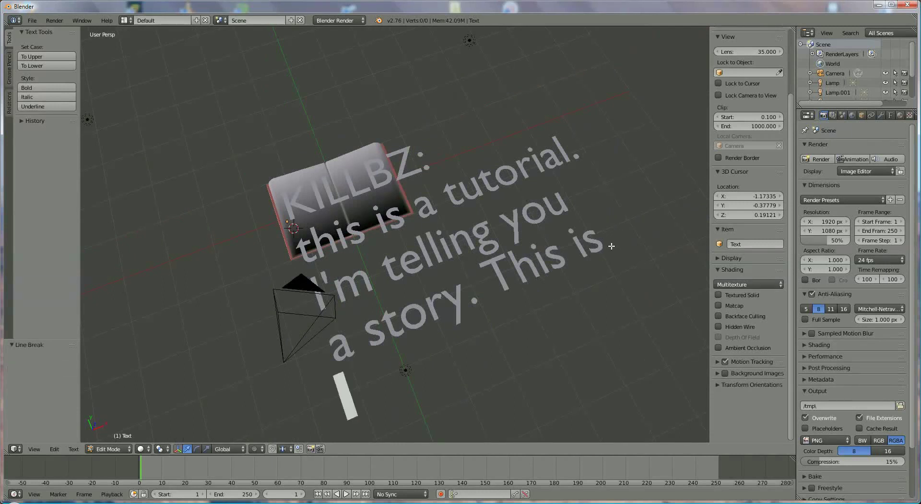
type("not what")
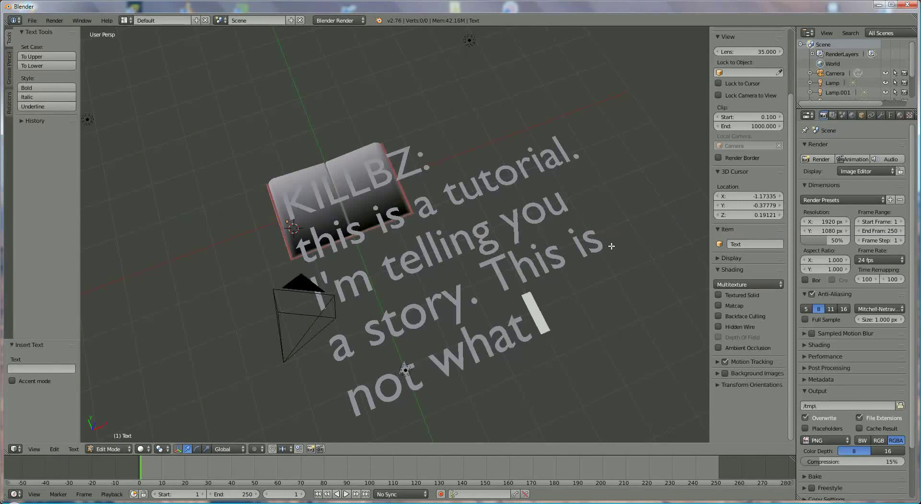
type(" you")
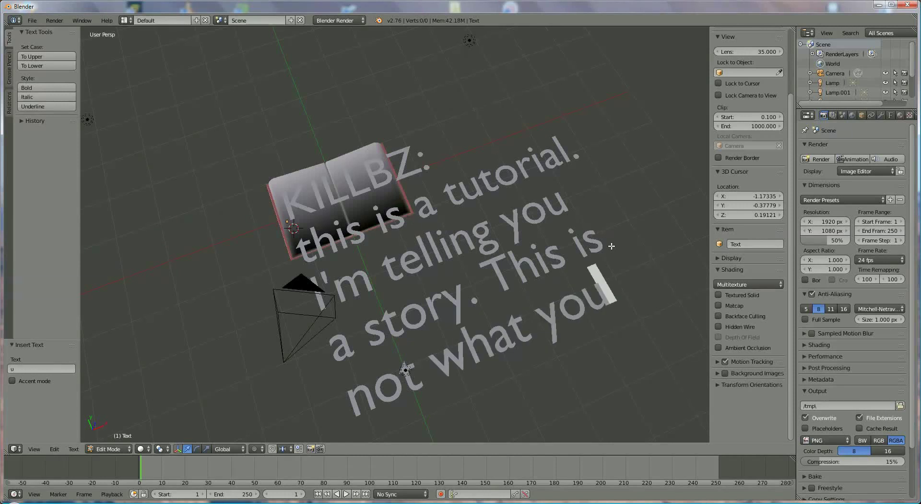
Step: Add a sixth line reading "see but what" to the text object
key("Return")
type("ne")
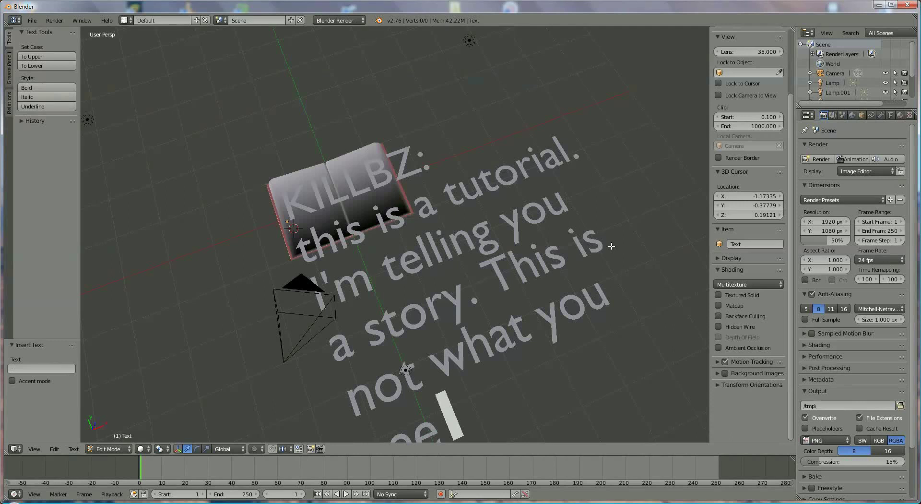
type(" but")
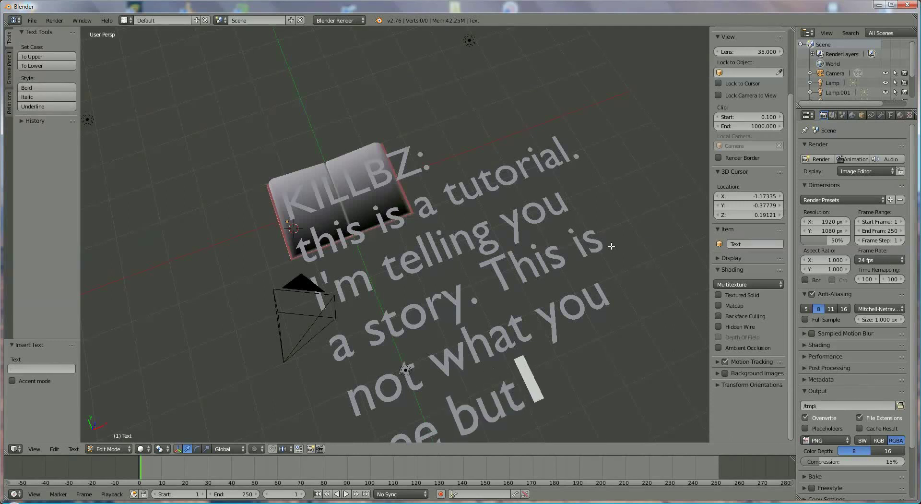
type(" what")
Step: Finish the text with a last line reading "you hear." and return to Object Mode
key("Return")
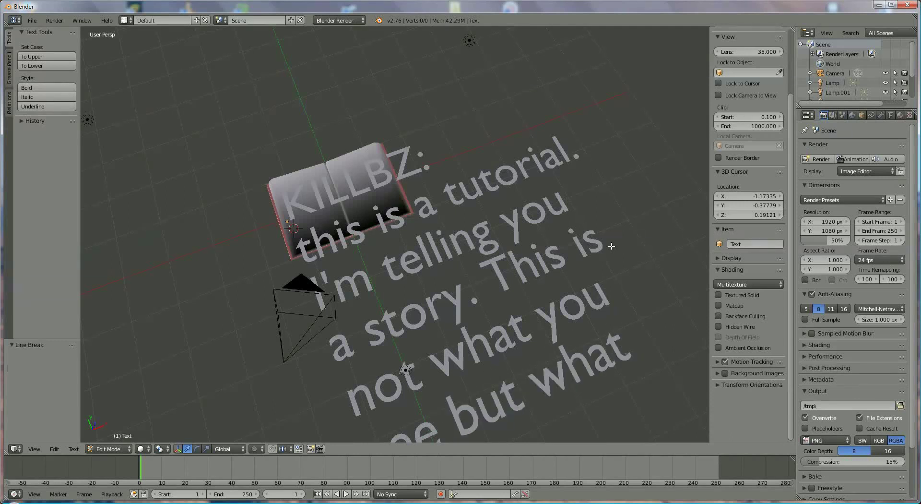
type("y wan")
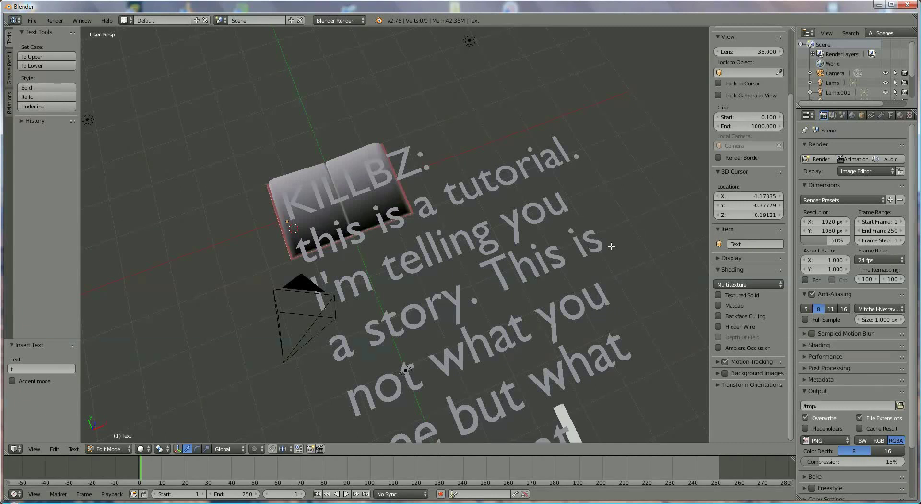
key("BackSpace")
key("BackSpace")
type("er")
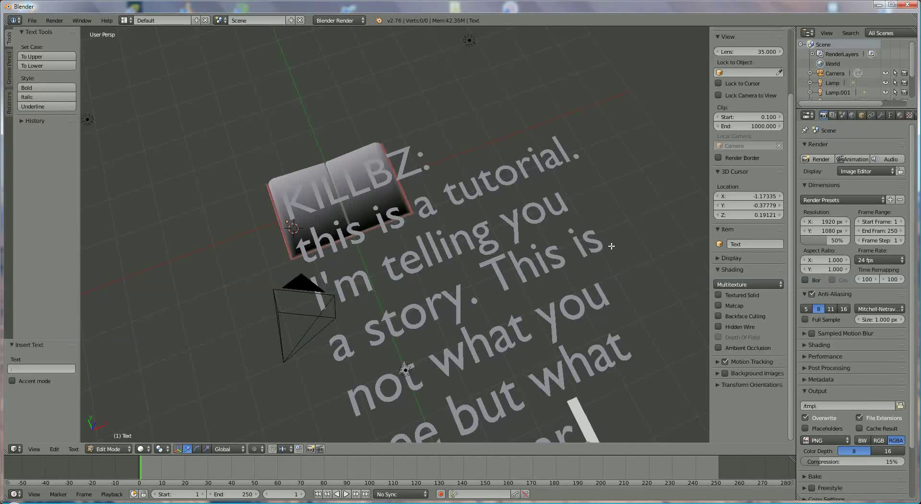
scroll(501, 268, "down", 3)
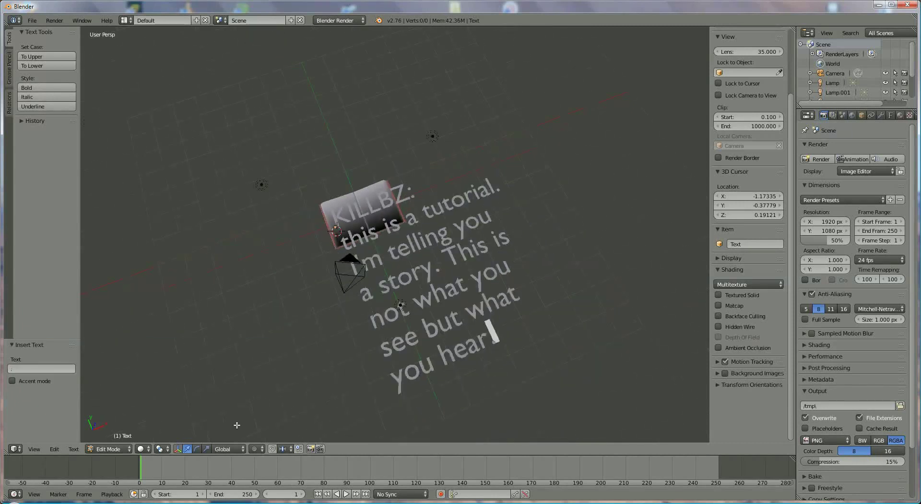
left_click(111, 448)
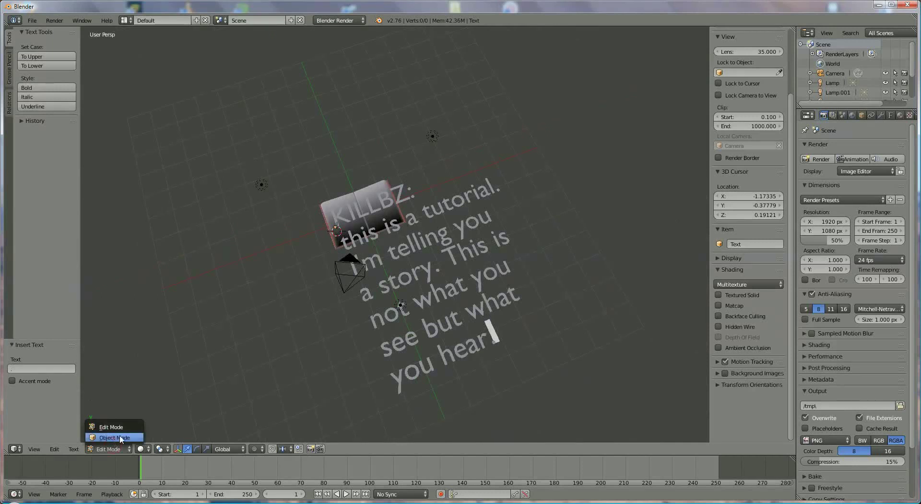
left_click(121, 437)
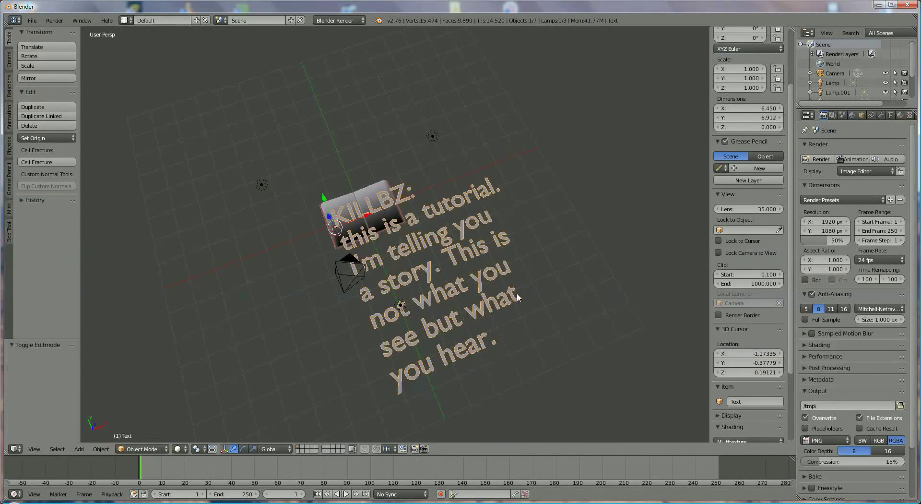
Step: Scale the text object down to 0.167 so it fits the book's page width
key("s")
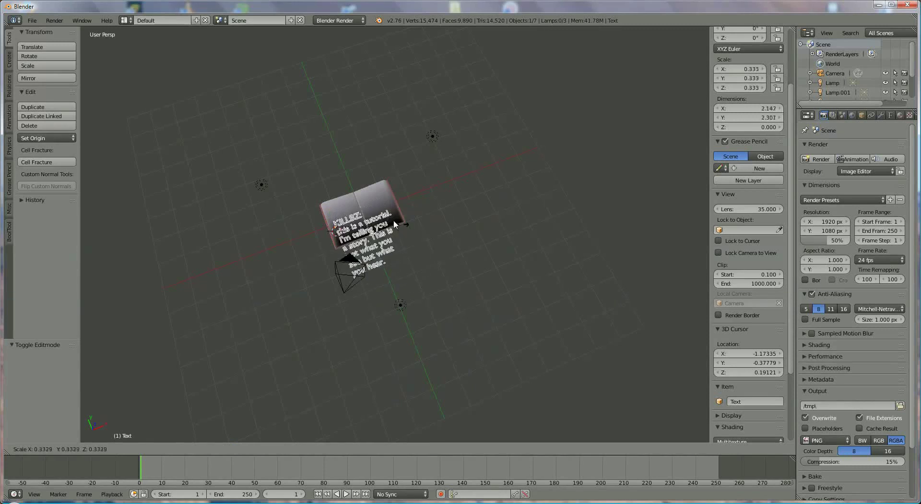
left_click(379, 243)
scroll(399, 307, "up", 6)
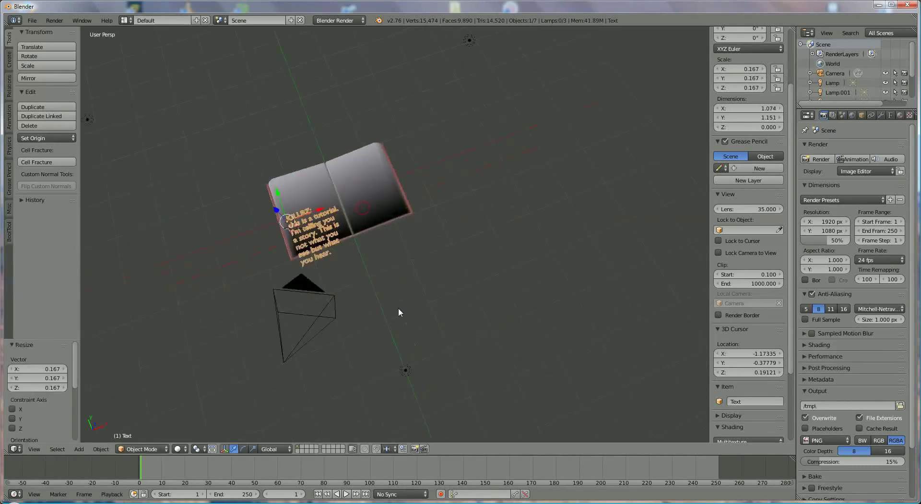
Step: Move the text 0.854 along Y onto the left page and scale it by 0.919
middle_click_drag(391, 286, 352, 265, "shift")
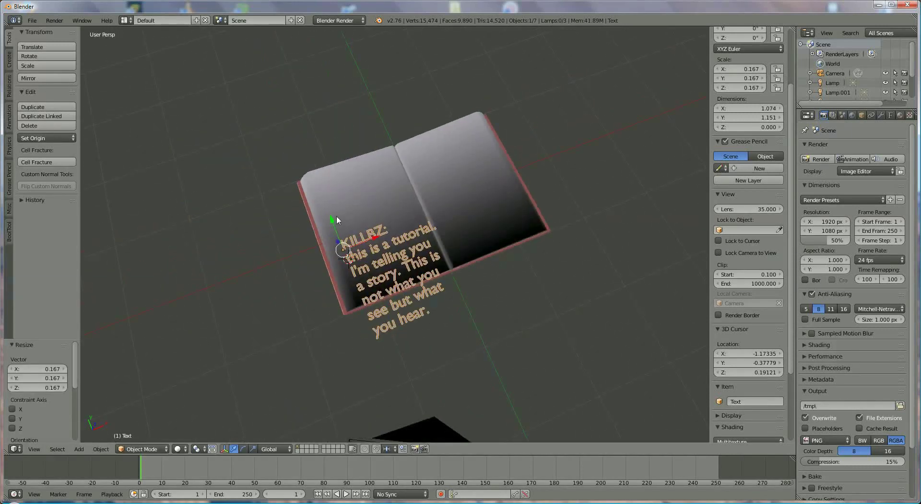
key("g")
key("y")
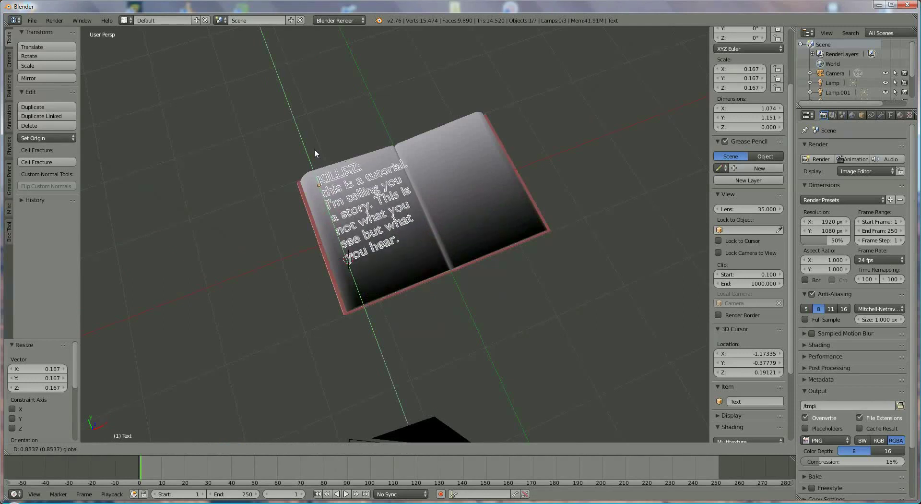
left_click(314, 148)
key("s")
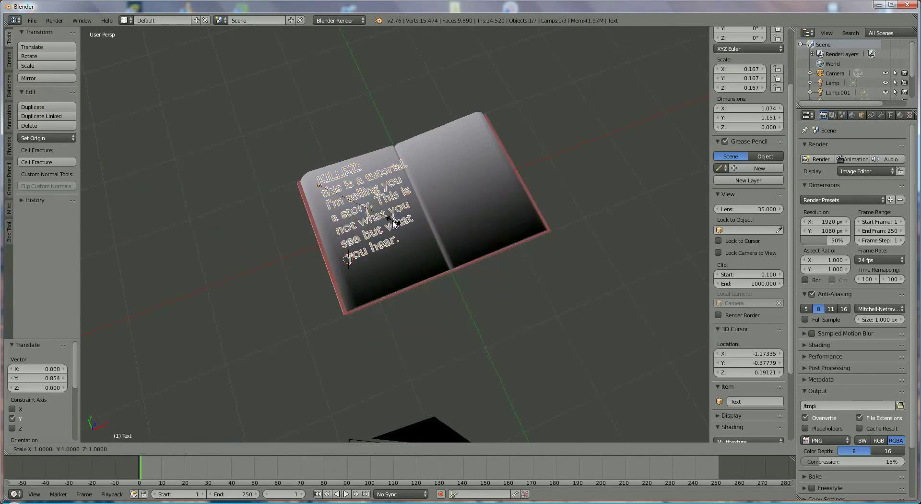
left_click(386, 222)
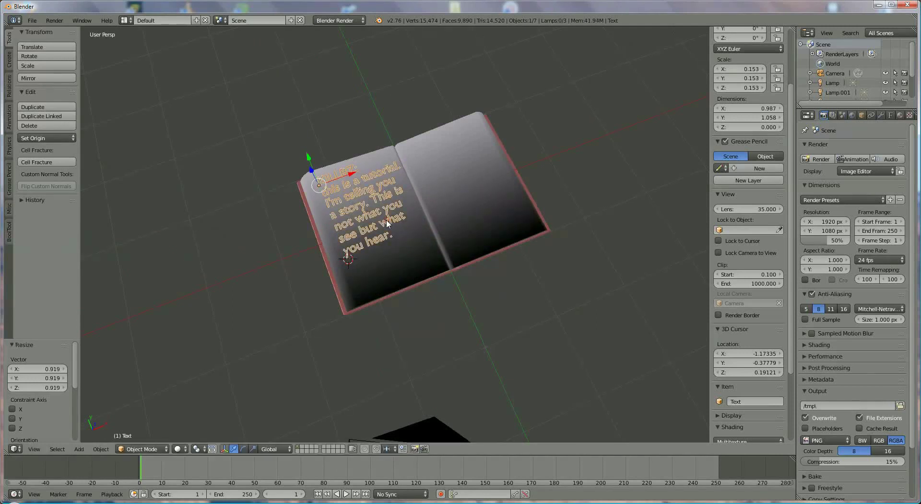
Step: Lower the text 0.166 along Z toward the page and shift it 0.208 along Y toward the page's top edge
middle_click_drag(387, 221, 267, 329)
key("g")
key("z")
left_click(366, 248)
key("g")
key("y")
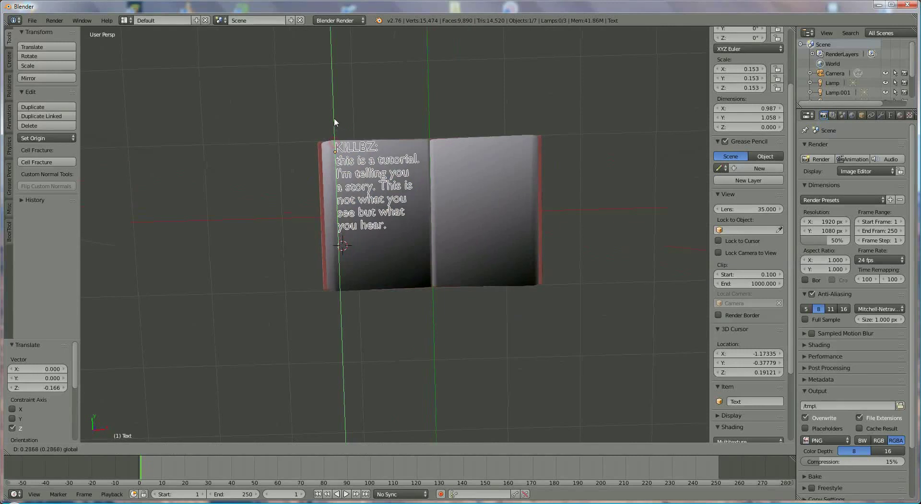
left_click(335, 124)
Step: Create a new material named "black-grey" for the text object
middle_click_drag(335, 123, 460, 187)
left_click(900, 116)
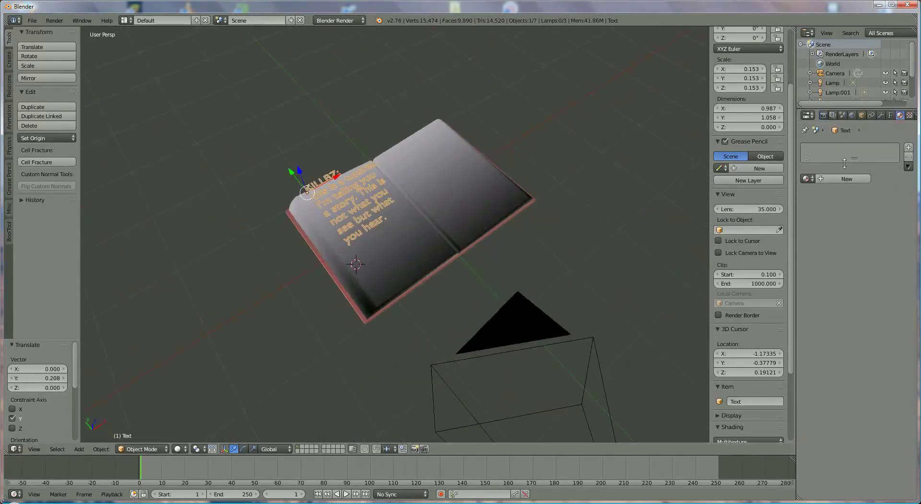
left_click(830, 179)
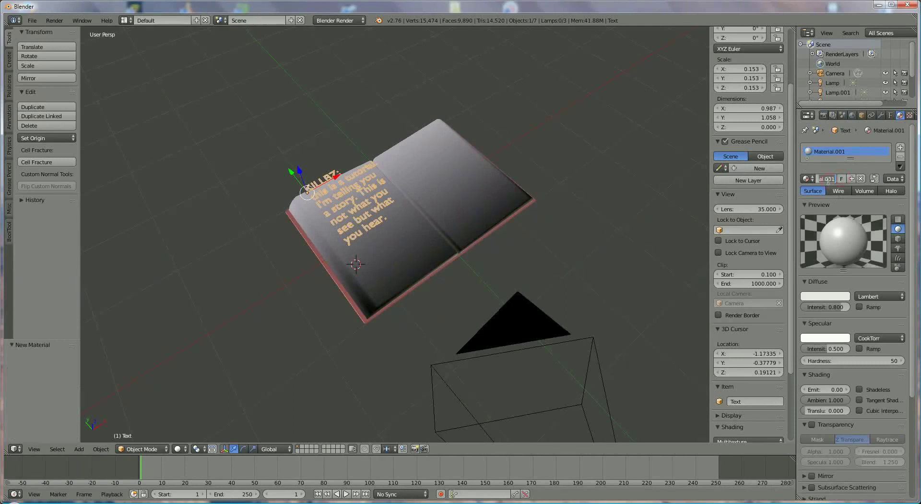
type("black-grey")
key("Return")
Step: Set the black-grey material's diffuse RGB values to 0.044, specular intensity to 0 and hardness to 287
left_click(825, 296)
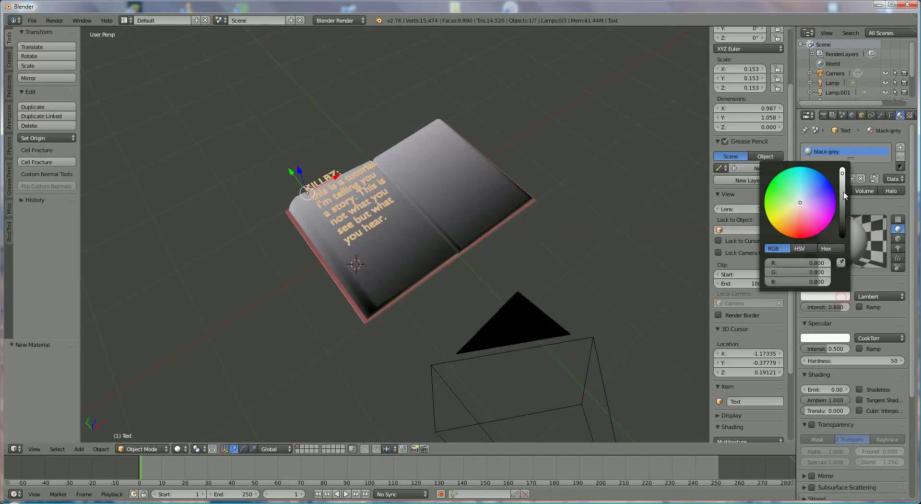
left_click_drag(843, 177, 847, 223)
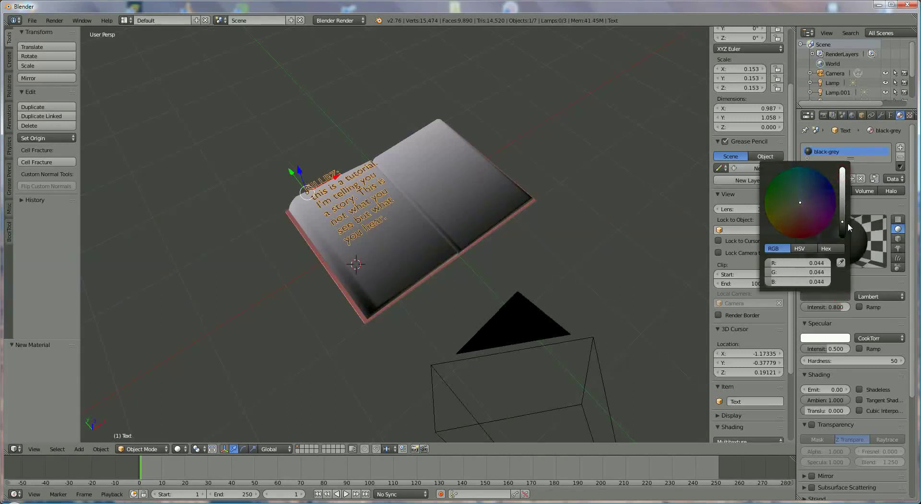
left_click_drag(830, 349, 811, 349)
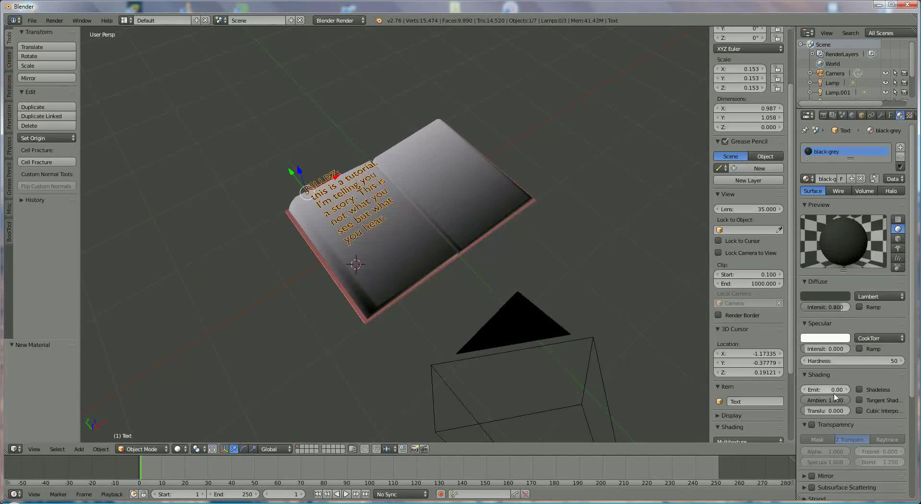
left_click_drag(812, 363, 19, 363)
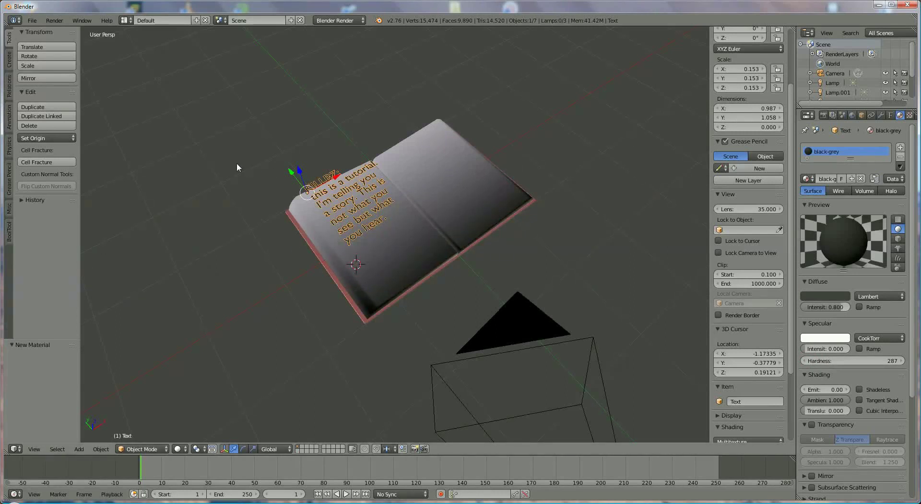
Step: Convert the text to a mesh and add a Shrinkwrap modifier that targets Plane.001
key("alt+c")
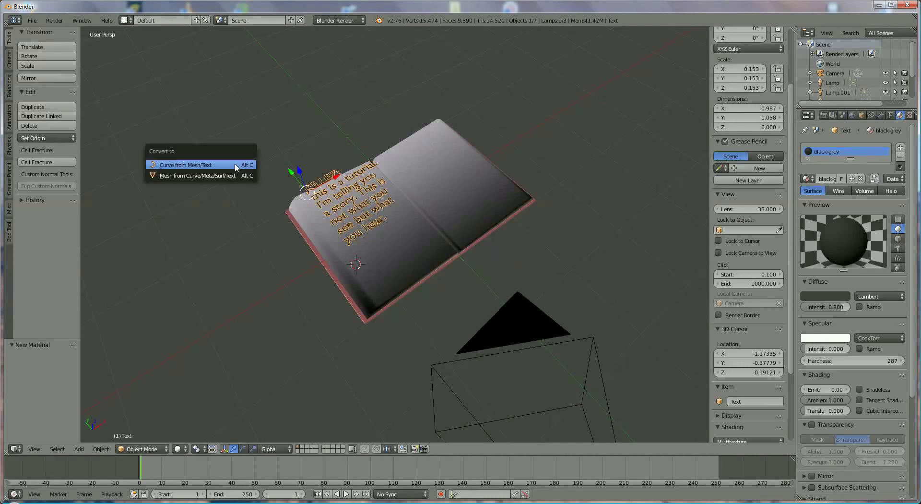
left_click(190, 176)
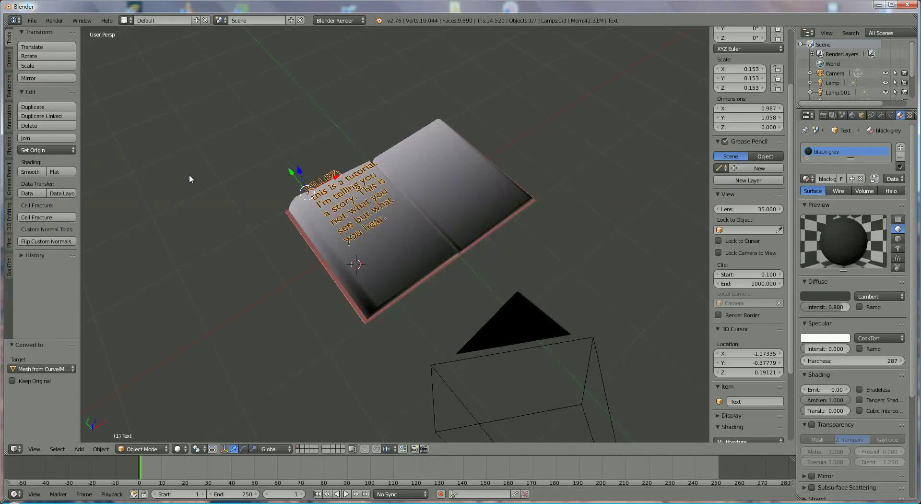
left_click(881, 115)
left_click(853, 148)
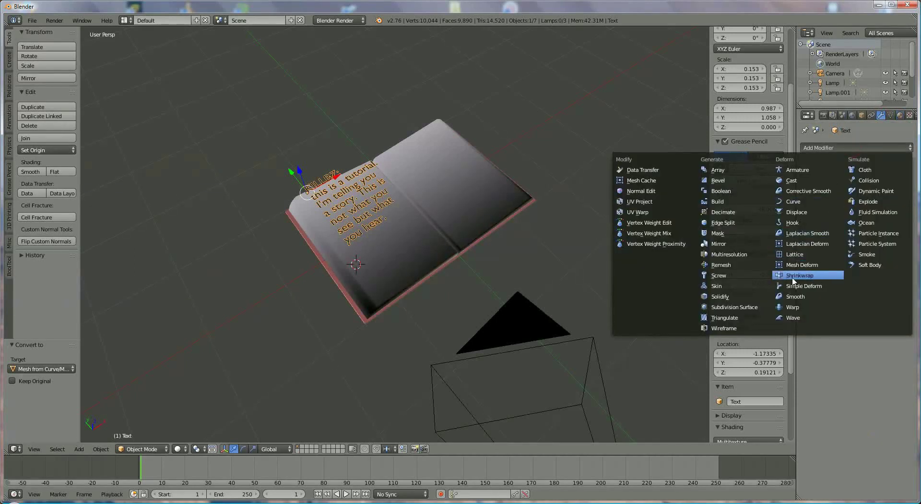
left_click(806, 279)
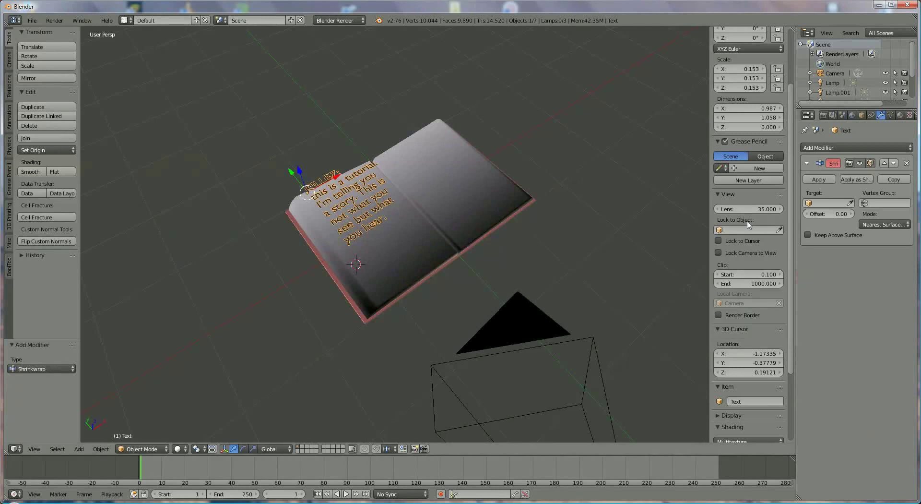
left_click(828, 203)
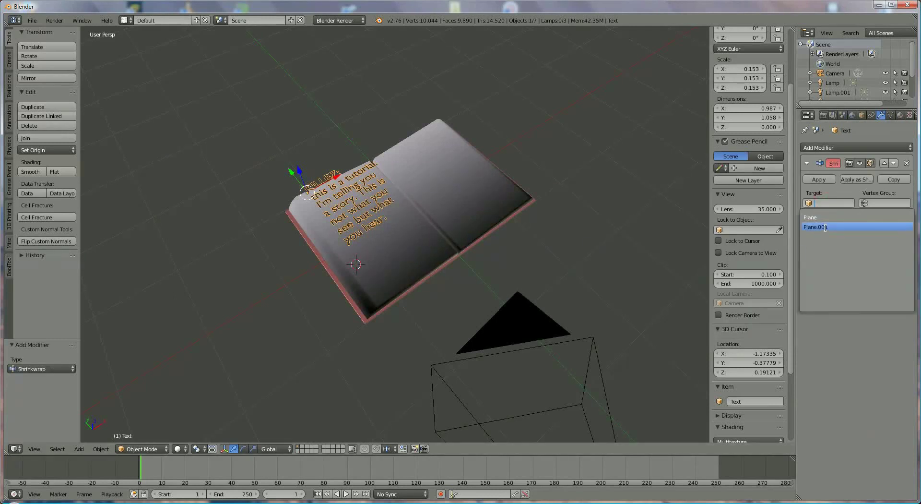
left_click(825, 227)
Step: Shift the wrapped text 0.097 along Y and -0.035 along X on the left page, and raise it 0.065 along Z
middle_click_drag(471, 229, 425, 200)
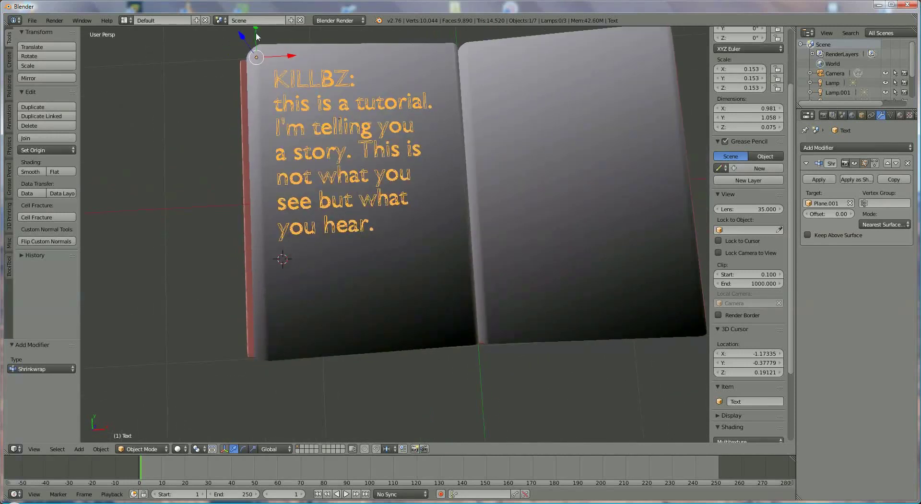
left_click_drag(256, 33, 251, 428)
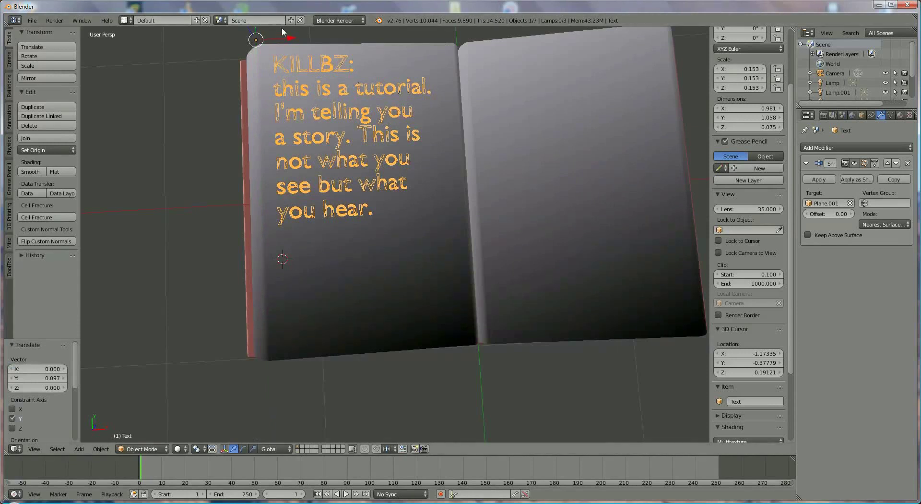
left_click_drag(289, 38, 290, 45)
middle_click_drag(289, 44, 373, 105)
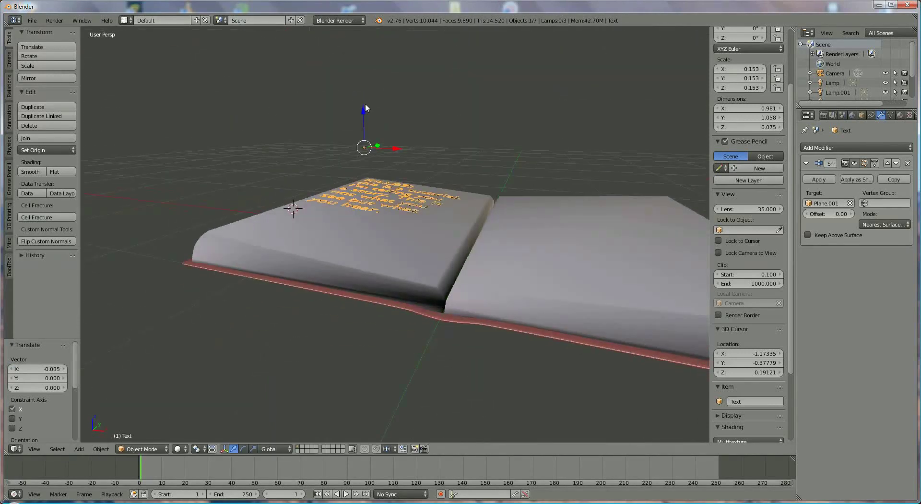
left_click_drag(365, 108, 363, 97)
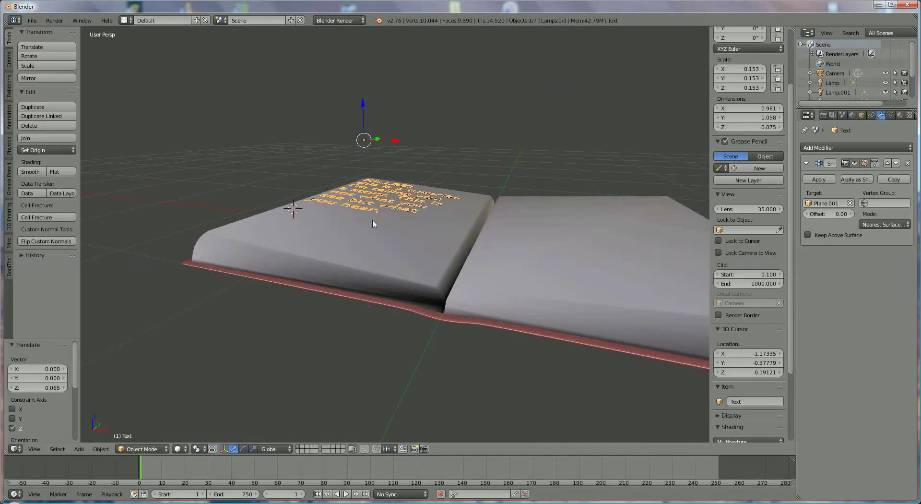
Step: Duplicate the text onto the right page, offset 1.343 along X, -0.025 along Y and -0.343 along Z
middle_click_drag(354, 209, 357, 250)
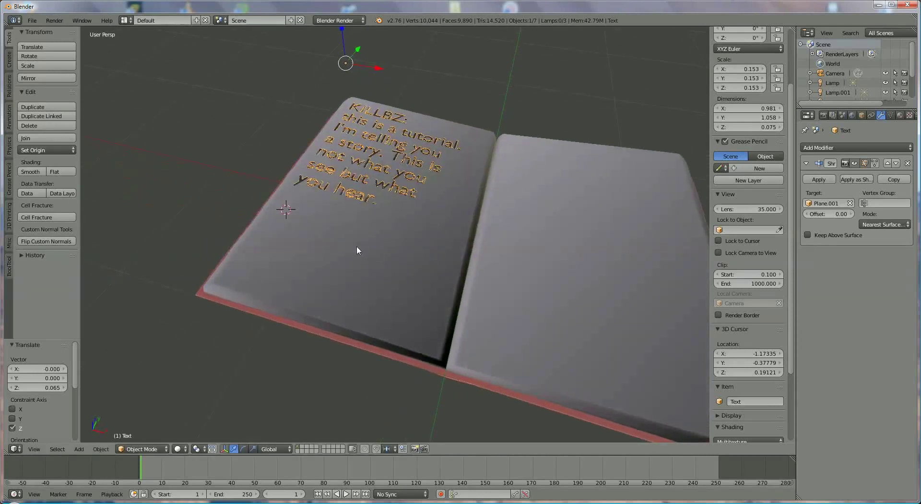
key("shift+d")
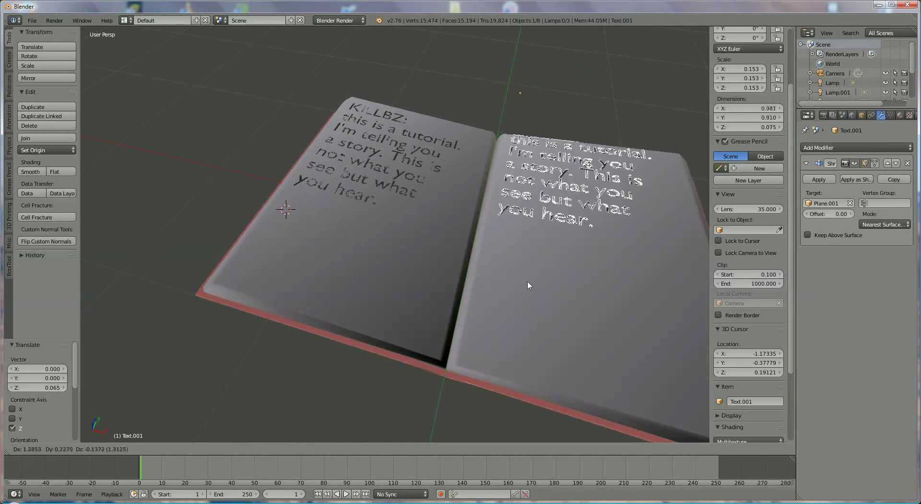
left_click(530, 324)
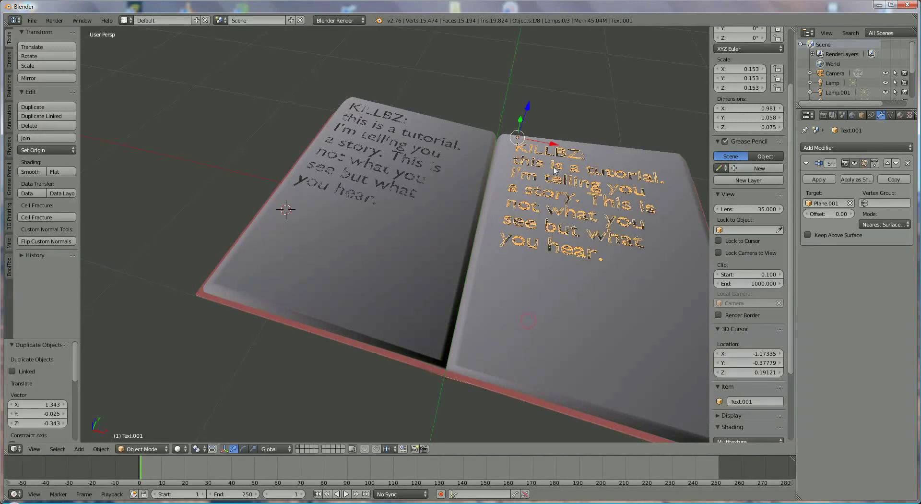
Step: Shift the right page's text 0.078 along X and raise it 0.018 along Z
left_click_drag(558, 144, 568, 144)
middle_click_drag(568, 145, 556, 194)
key("g")
key("z")
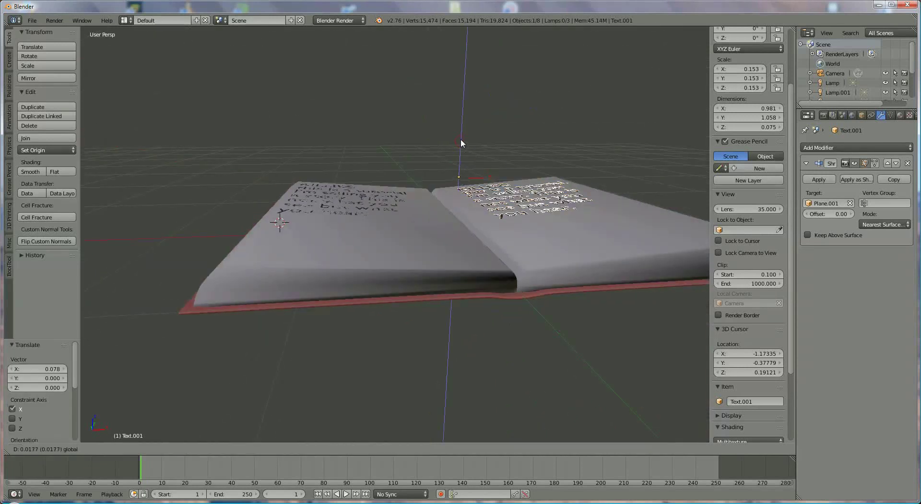
left_click(461, 139)
Step: Raise the left page's text 0.129 along Z above the page
right_click(380, 209)
right_click(343, 196)
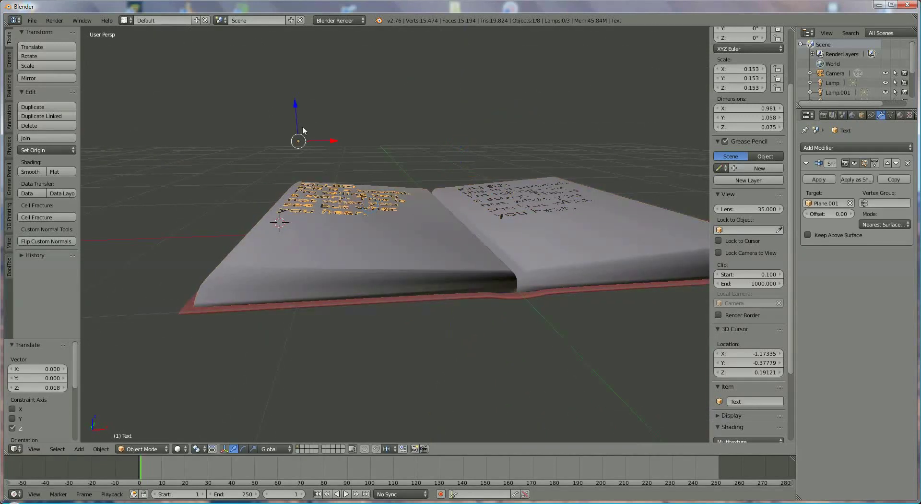
key("g")
key("z")
left_click(294, 101)
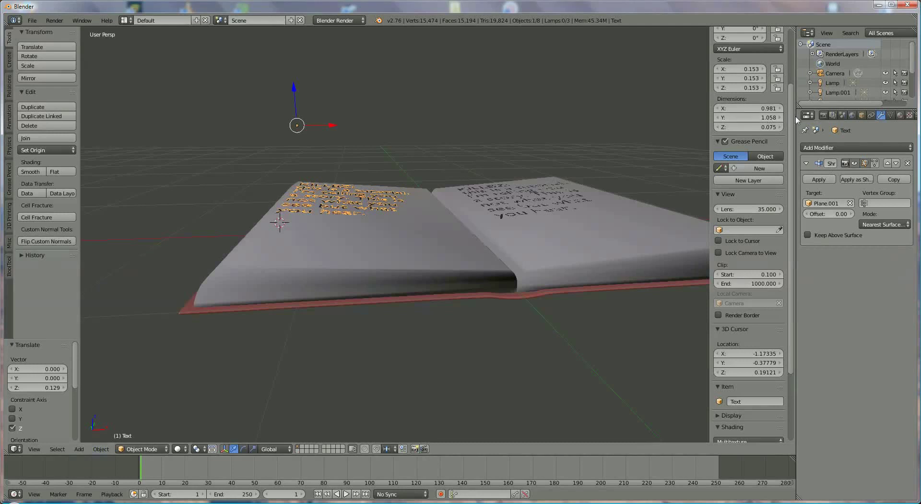
Step: Render a still image of the book scene with text on both pages
left_click(822, 116)
left_click(821, 160)
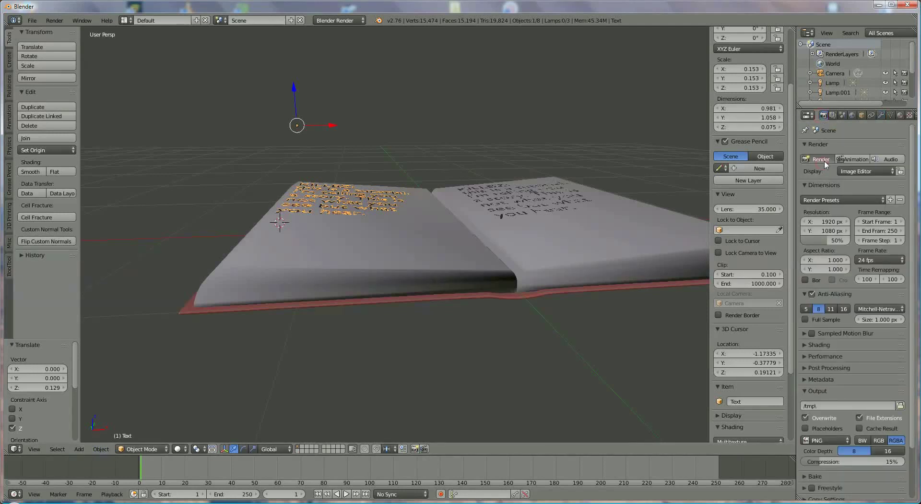